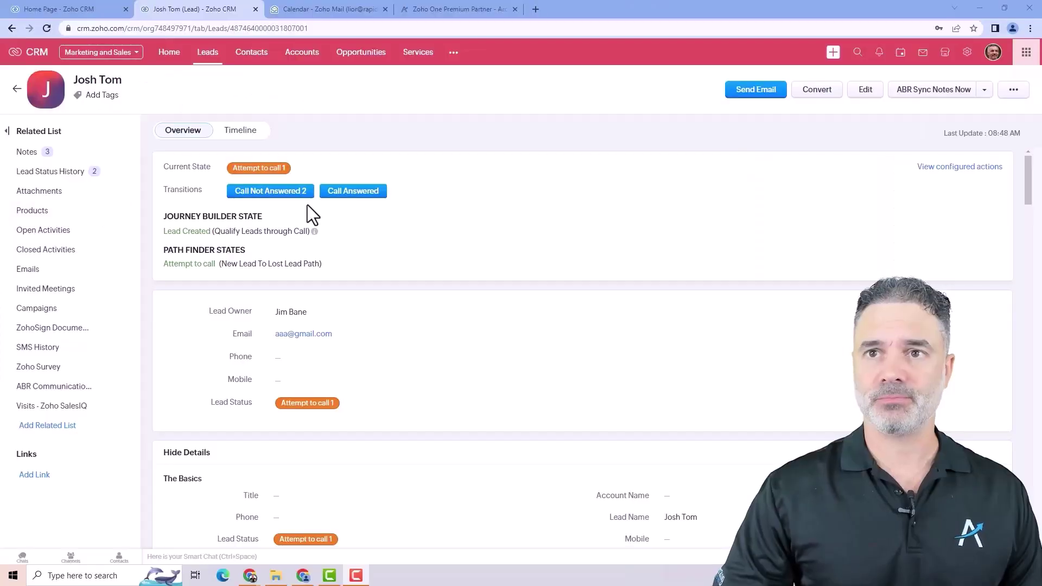
# - Return from the lead record to the Leads list in the My Leads Followups view
pyautogui.click(207, 52)
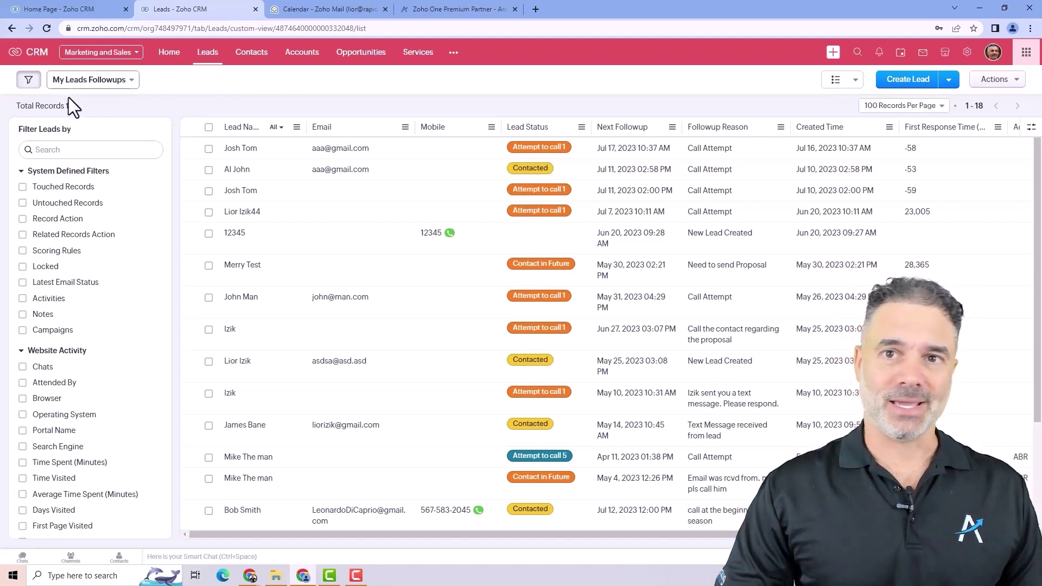
# - Switch the Leads list to the All Leads public view showing 24 records, ready to filter
pyautogui.click(91, 82)
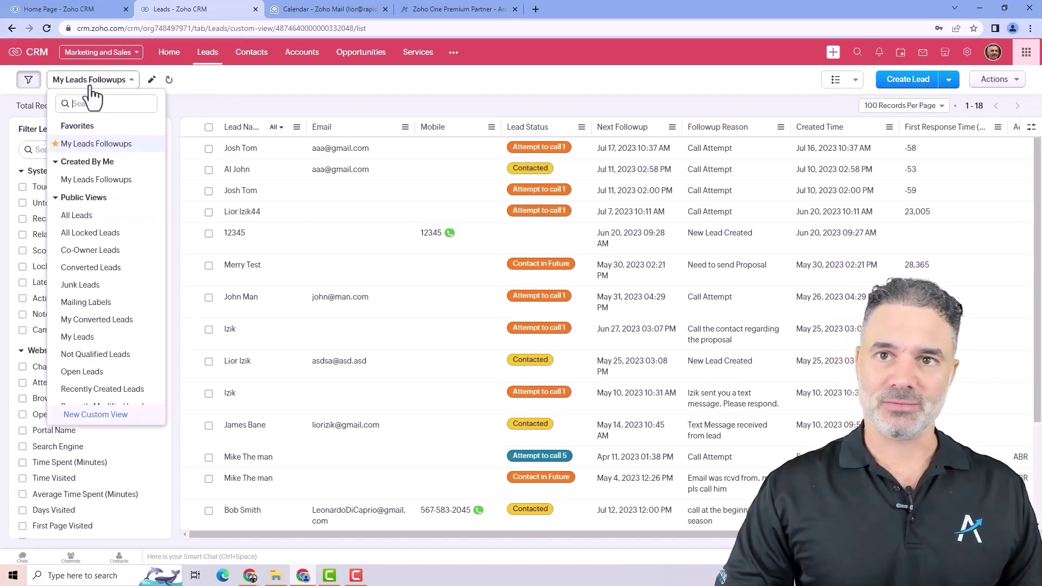
pyautogui.click(82, 215)
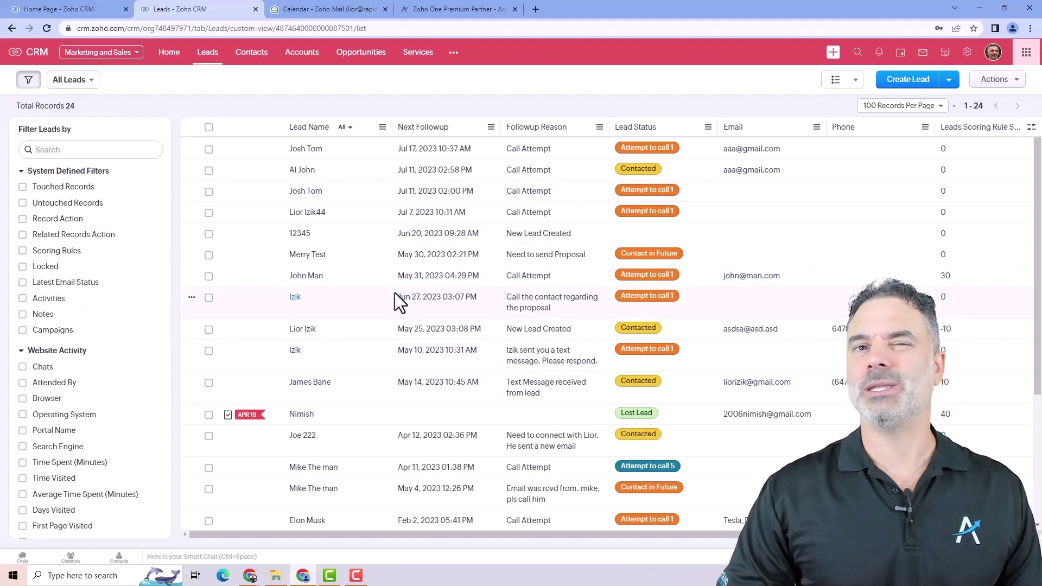
pyautogui.click(99, 147)
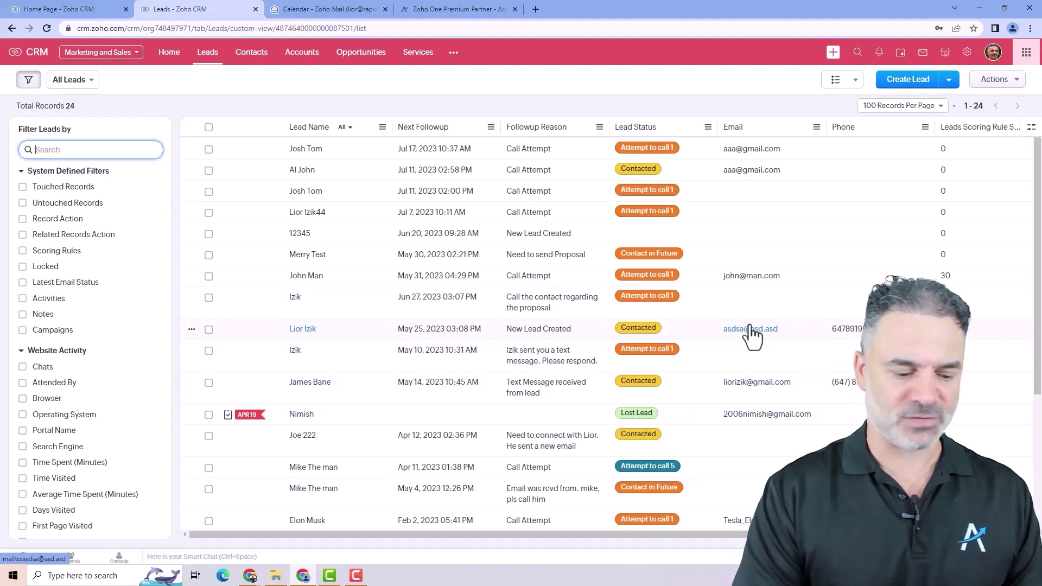
# - Filter All Leads to Phone starts with 647, leaving two matching records
pyautogui.write('647')
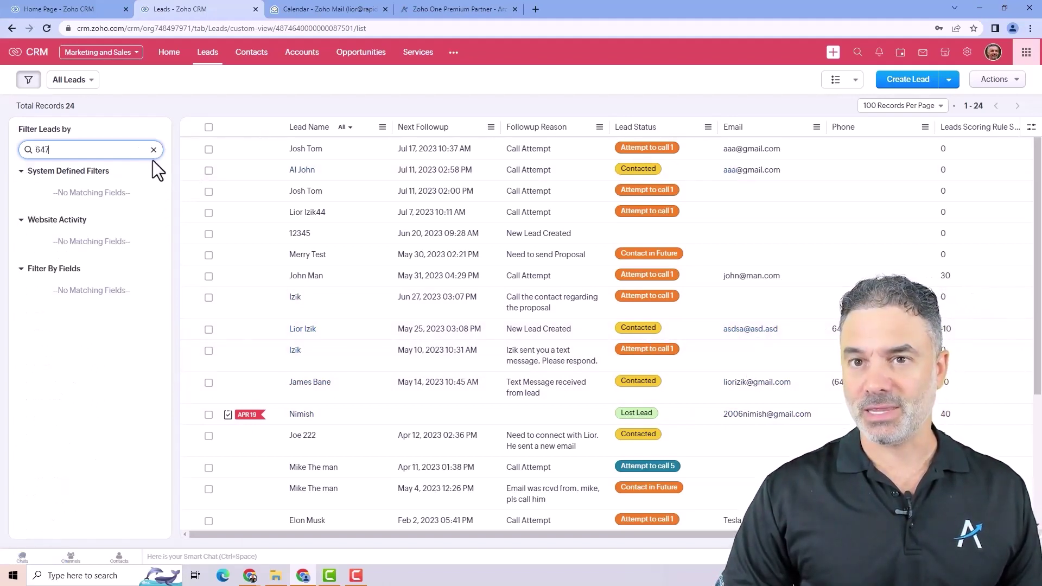
pyautogui.doubleClick(114, 150)
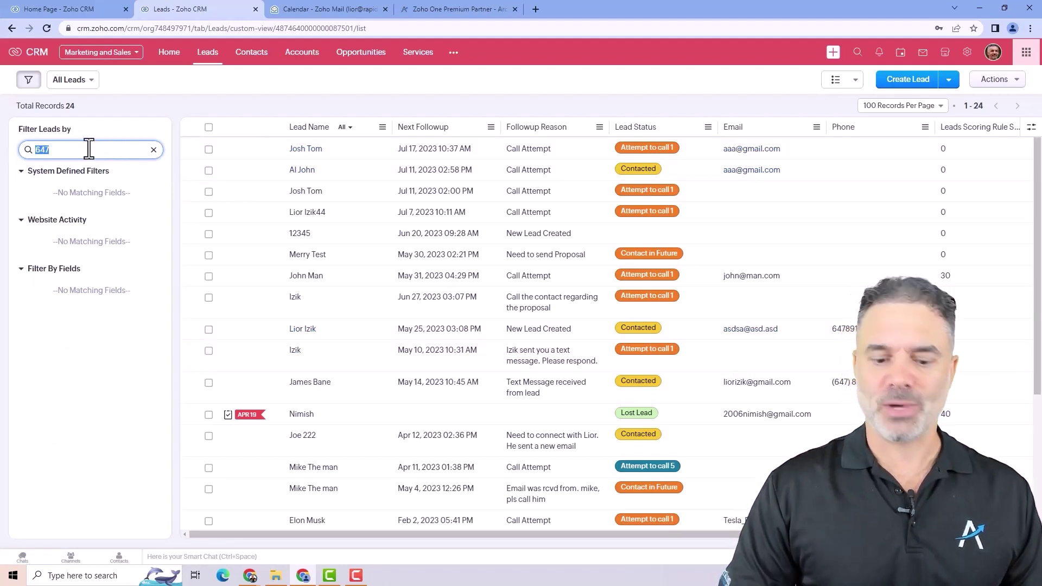
pyautogui.press('BackSpace')
pyautogui.write('phone')
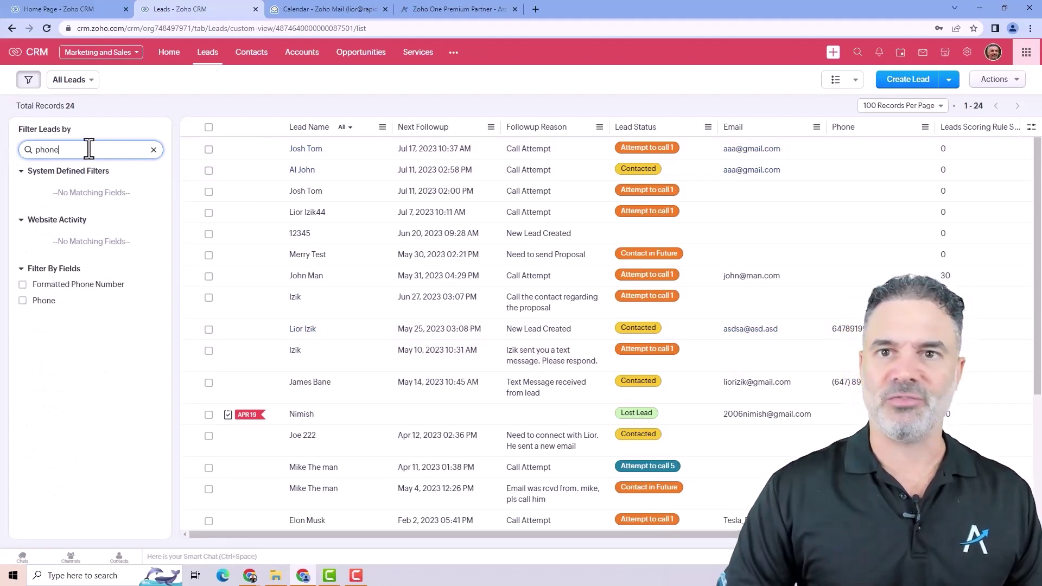
pyautogui.click(22, 302)
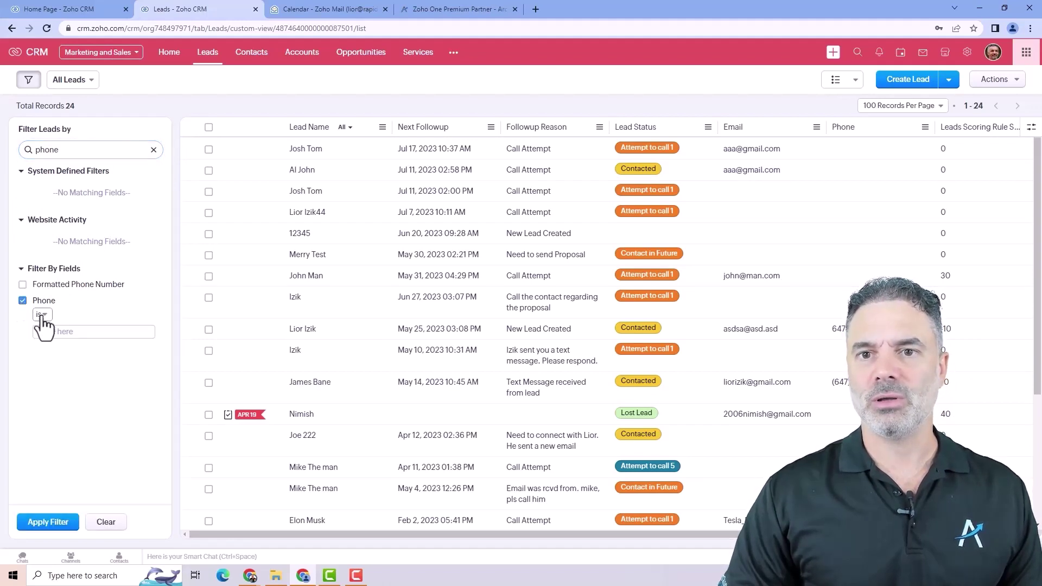
pyautogui.click(41, 315)
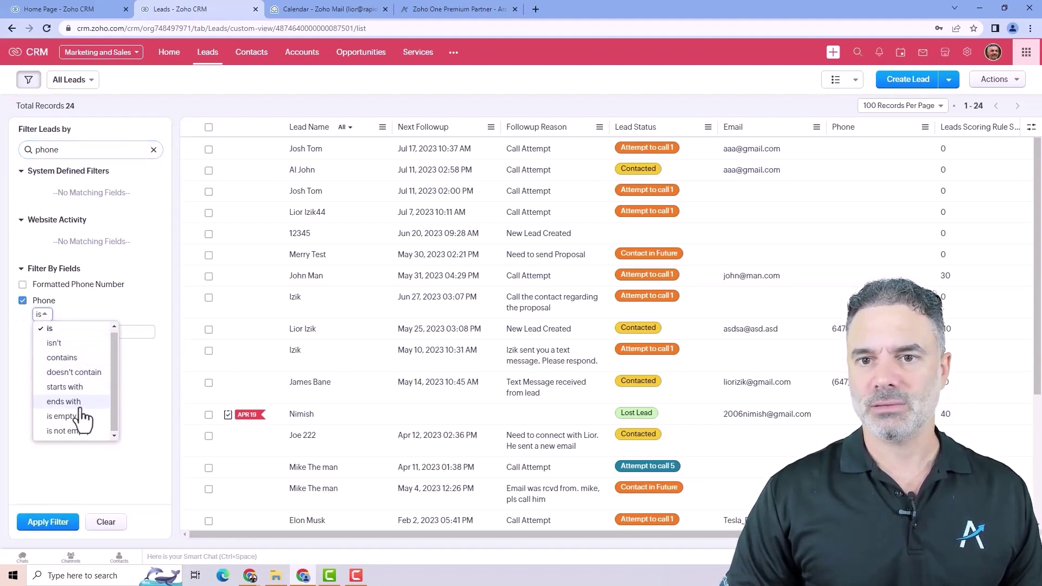
pyautogui.click(70, 387)
pyautogui.click(72, 332)
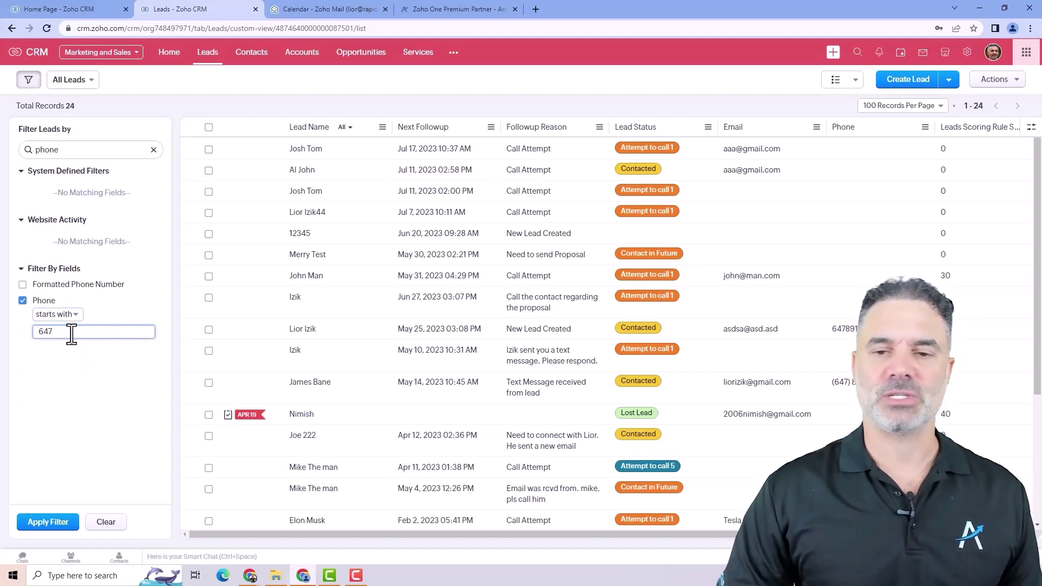
pyautogui.click(67, 522)
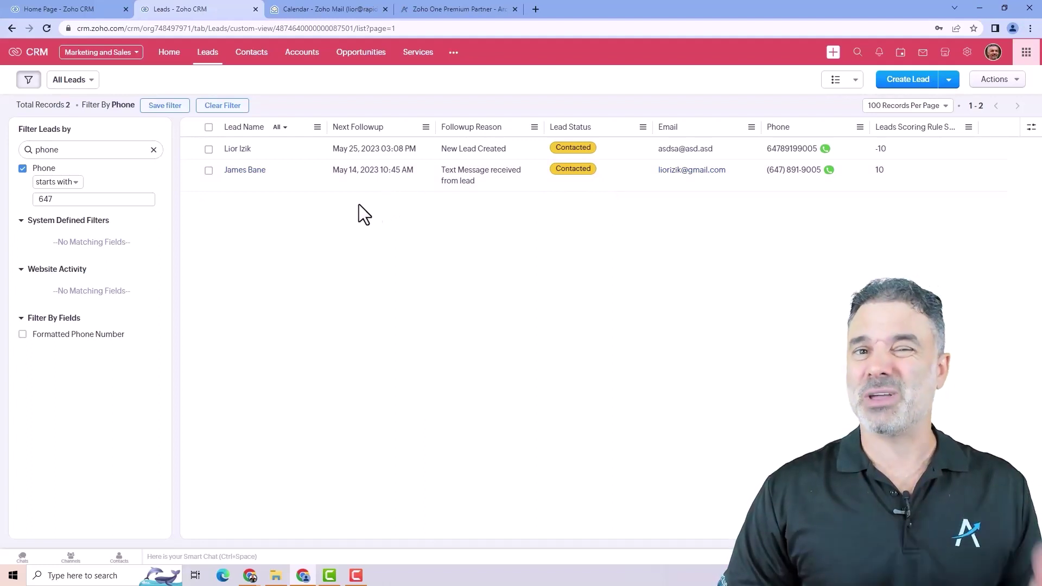
# - Save the current Phone filter as 'Leads from Toronto'
pyautogui.click(161, 107)
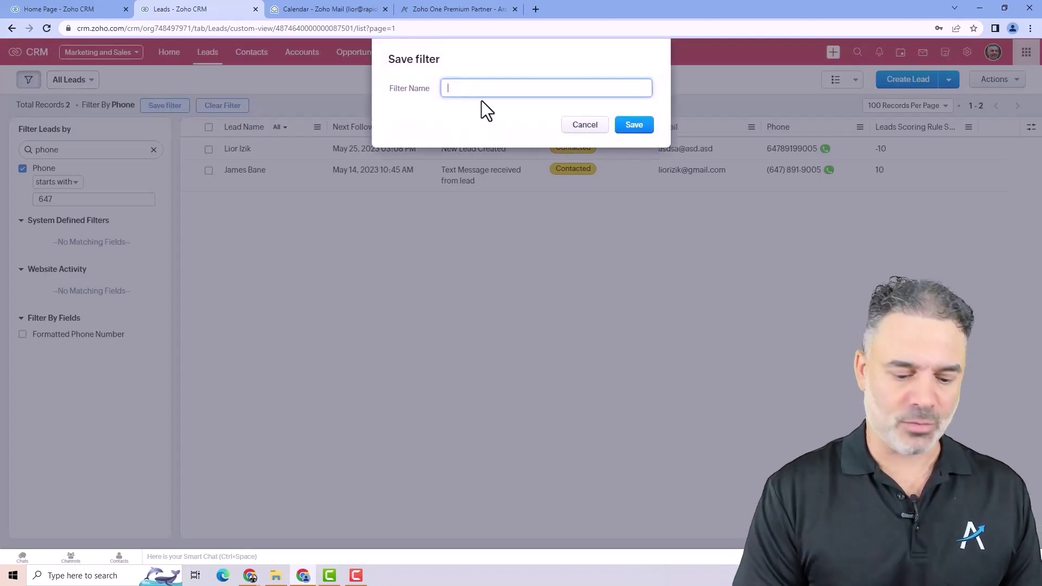
pyautogui.write('Lea')
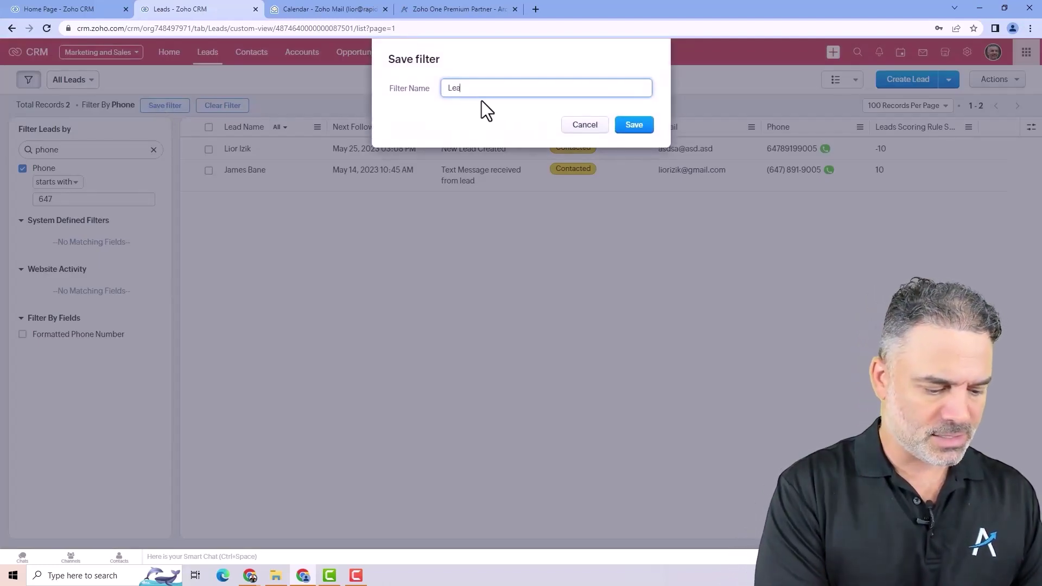
pyautogui.write('ds from Toro')
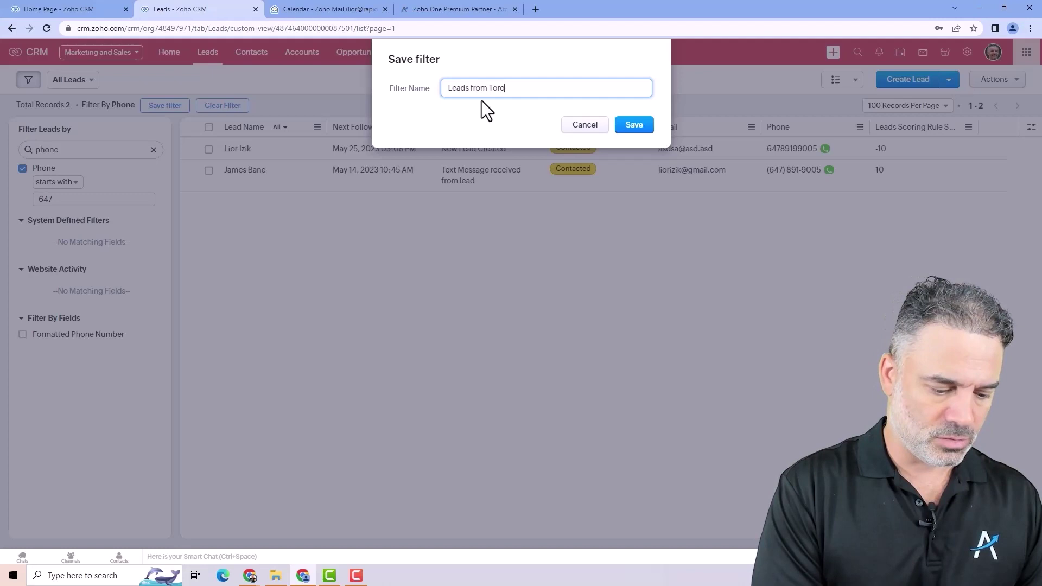
pyautogui.write('nto')
pyautogui.click(645, 125)
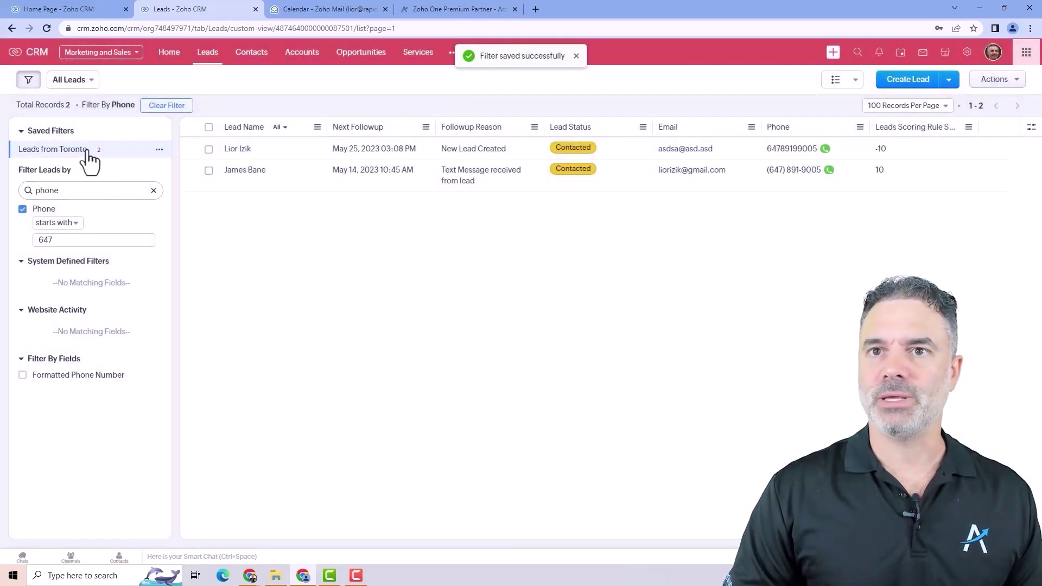
# - Visit Contacts, come back to Leads, and clear the Phone filter to show all 24 leads
pyautogui.click(252, 53)
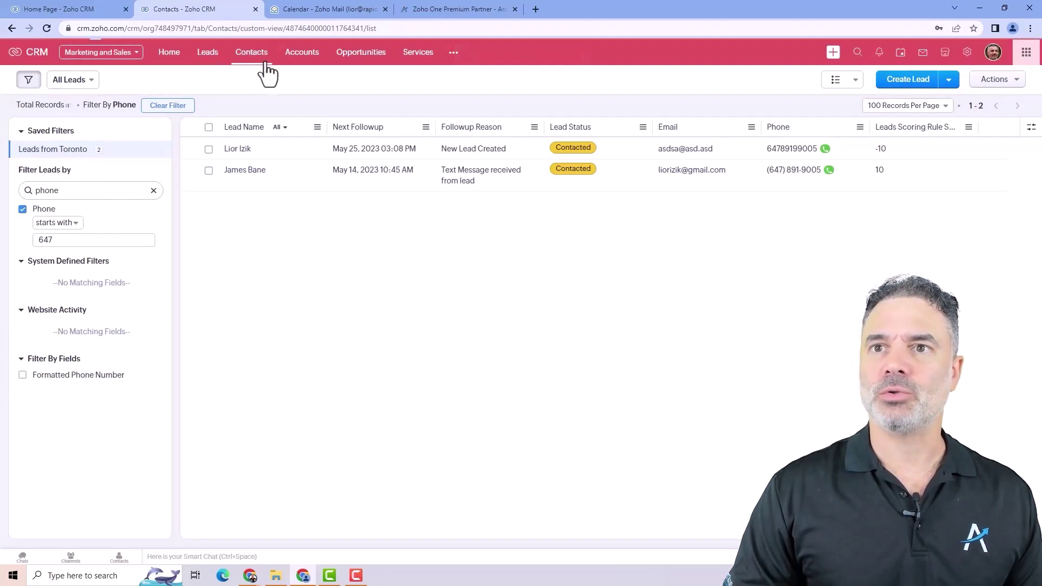
pyautogui.click(207, 54)
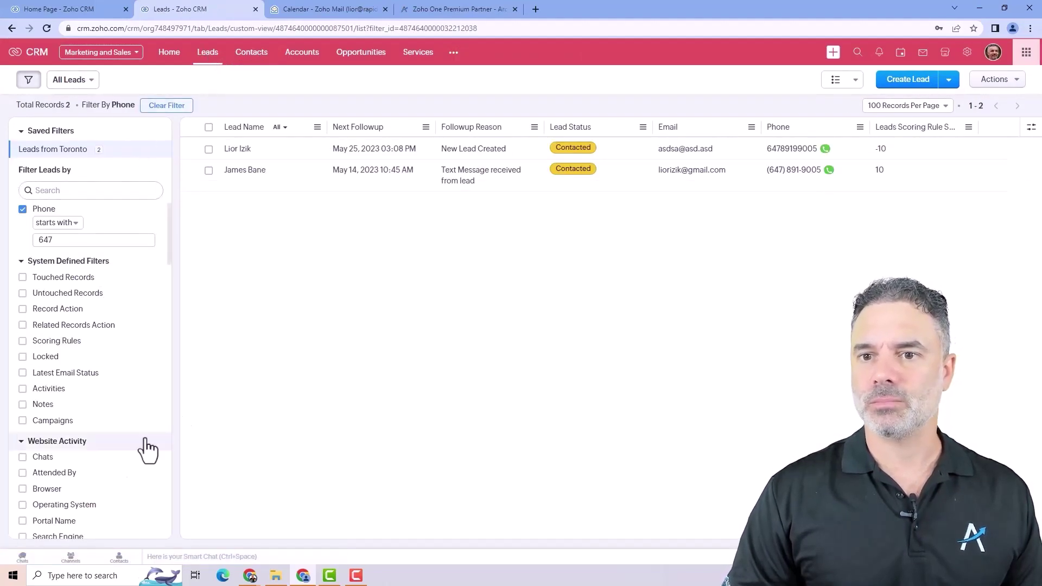
pyautogui.scroll(-5, 145, 380)
pyautogui.click(158, 106)
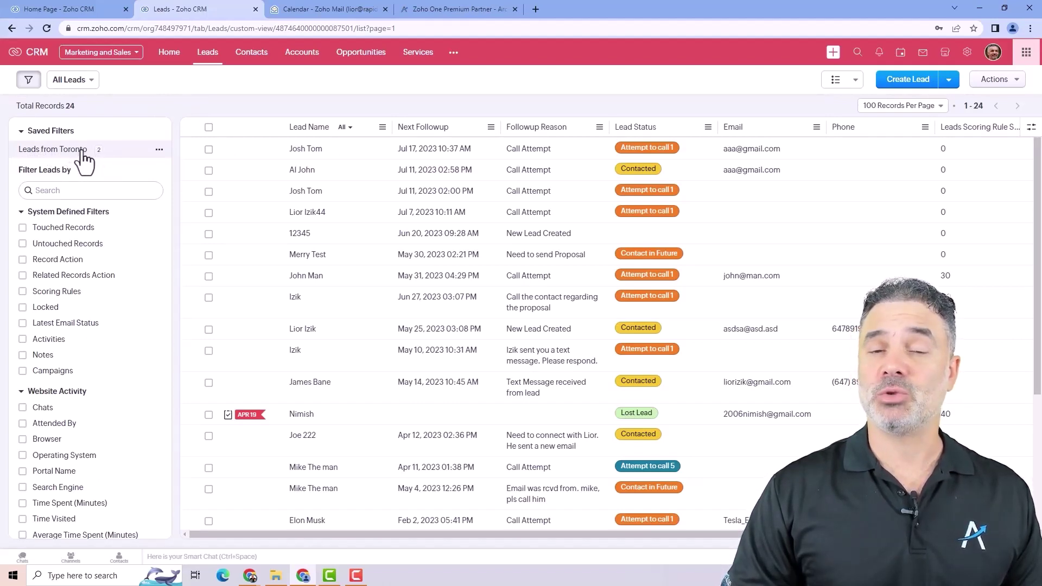
# - Apply the saved 'Leads from Toronto' filter, briefly trying and removing a Record Action condition
pyautogui.click(81, 152)
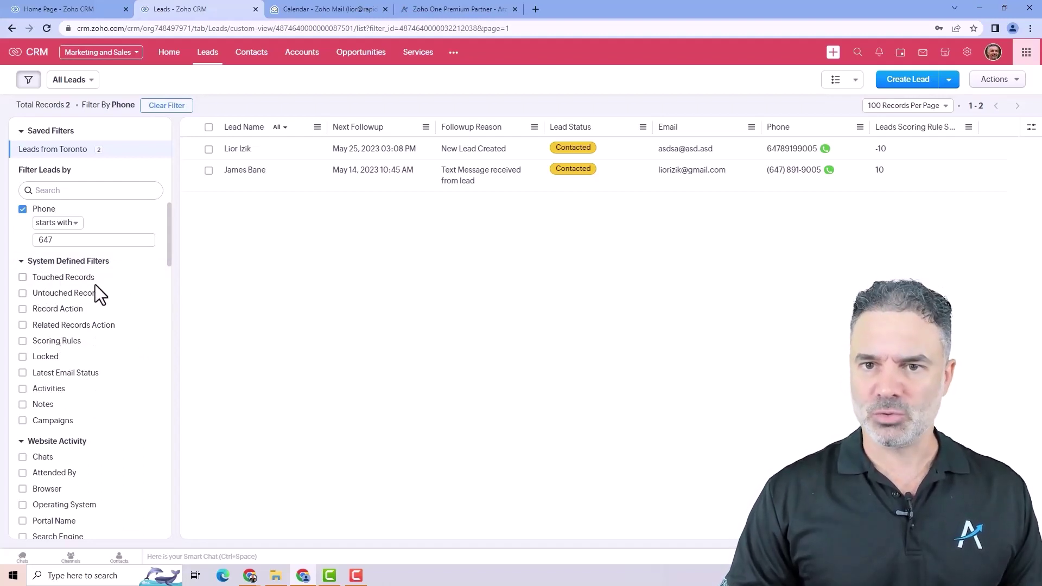
pyautogui.click(22, 309)
pyautogui.click(80, 322)
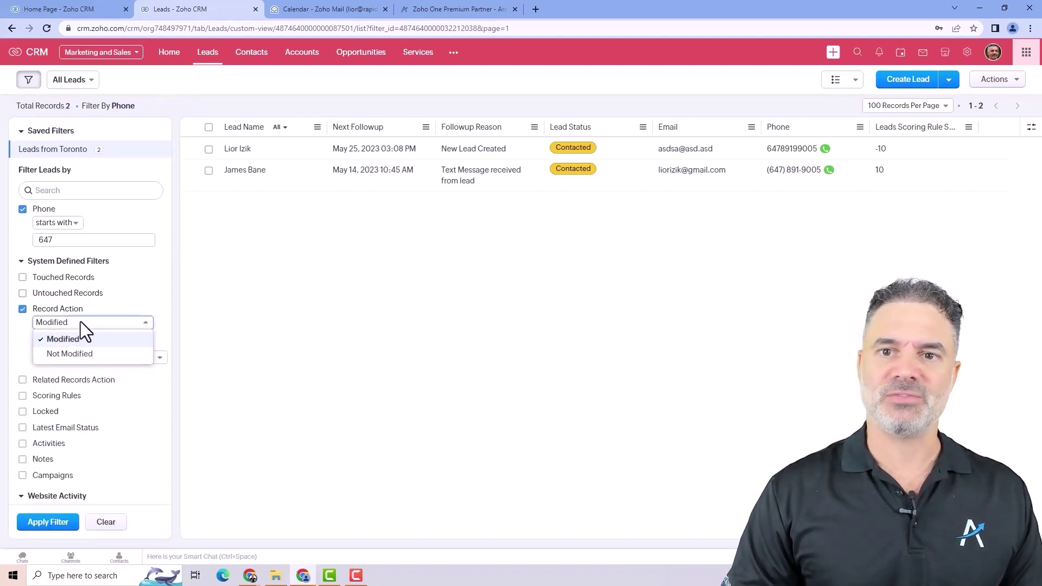
pyautogui.click(189, 301)
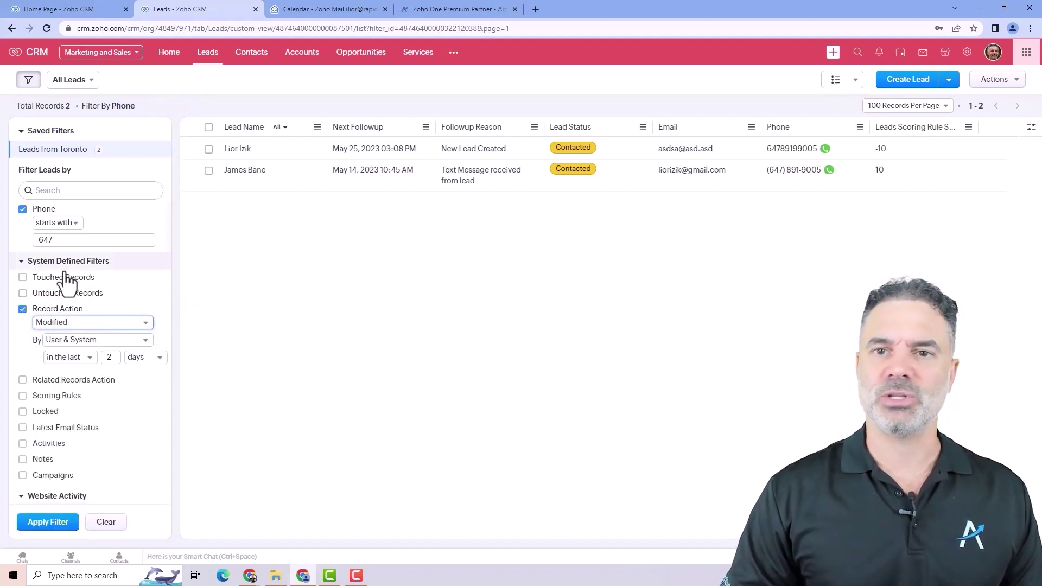
pyautogui.click(23, 309)
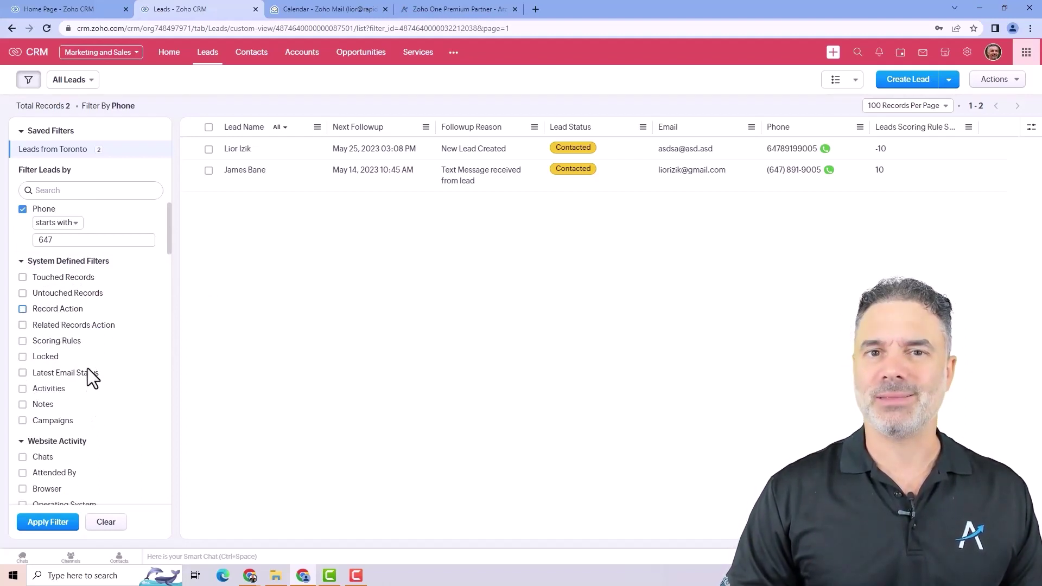
# - Scroll up and down through the filter sidebar
pyautogui.scroll(-3, 87, 332)
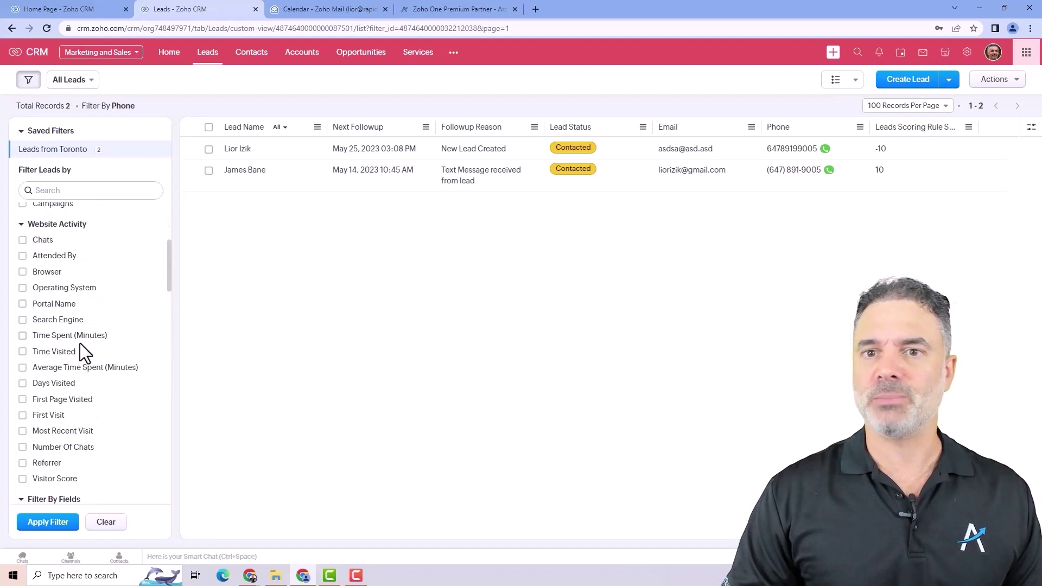
pyautogui.scroll(2, 67, 314)
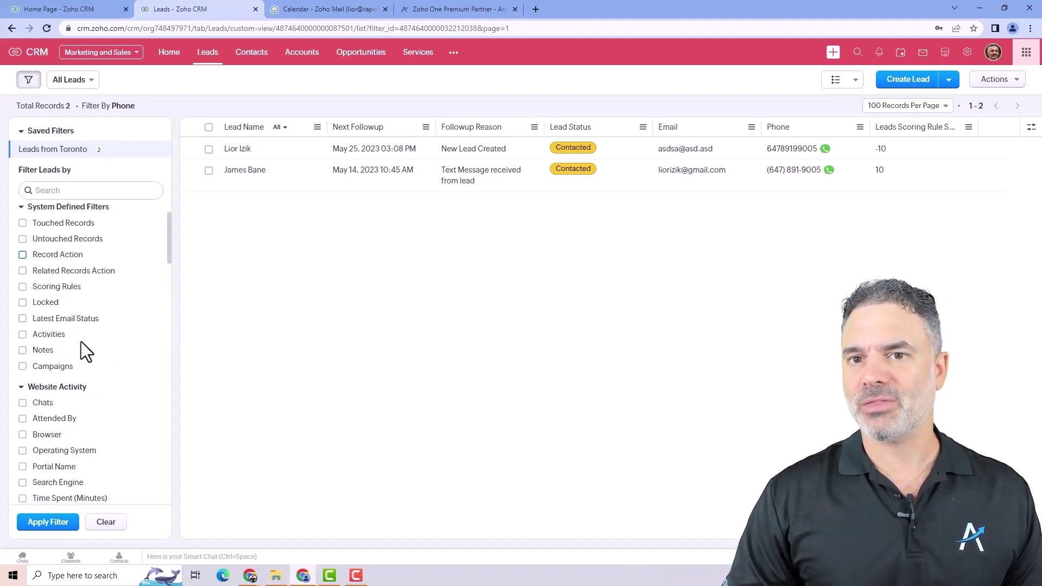
pyautogui.scroll(-2, 81, 347)
pyautogui.scroll(-4, 80, 394)
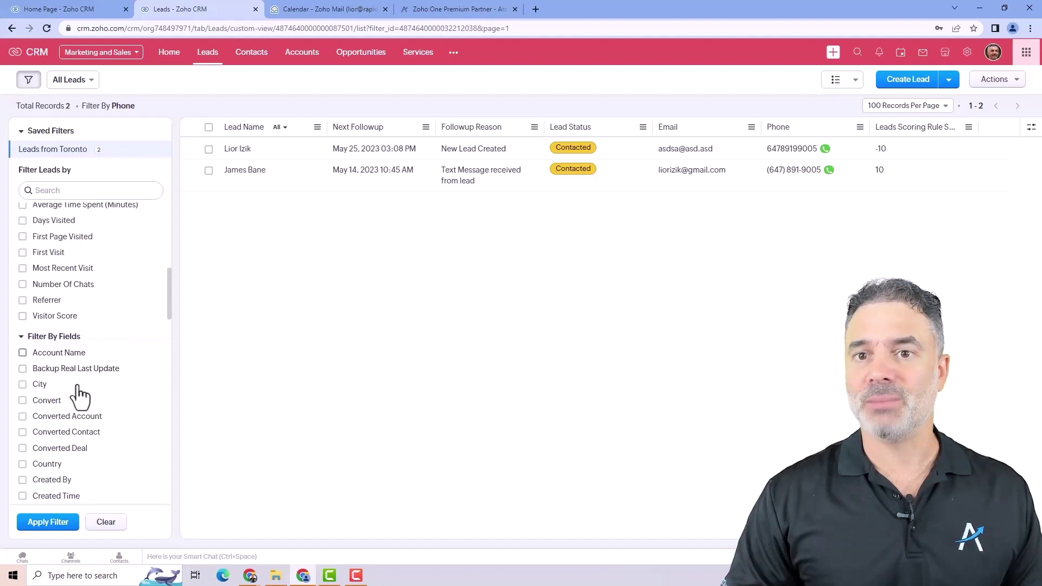
pyautogui.scroll(6, 42, 353)
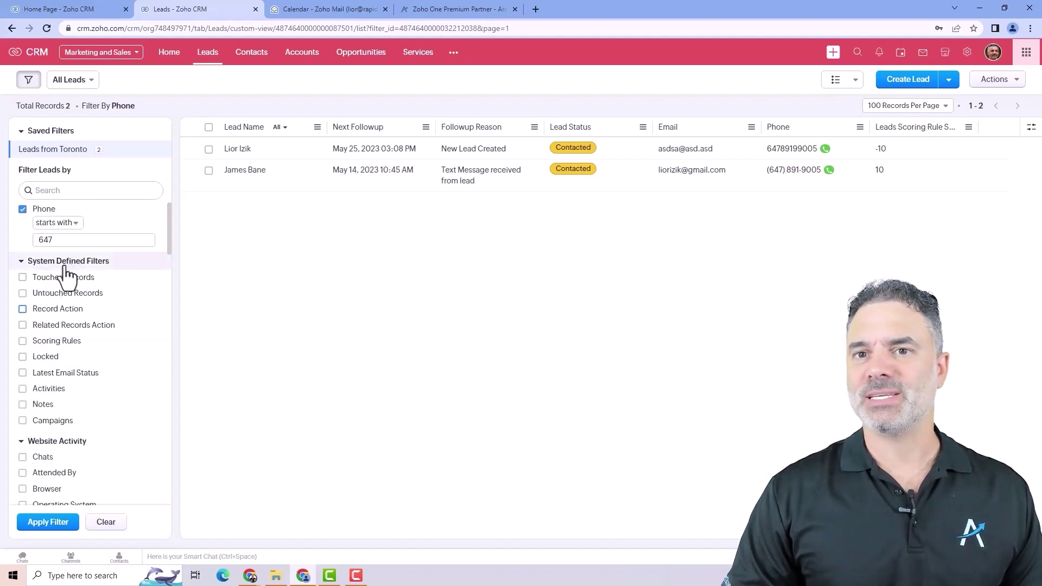
pyautogui.scroll(-1, 65, 269)
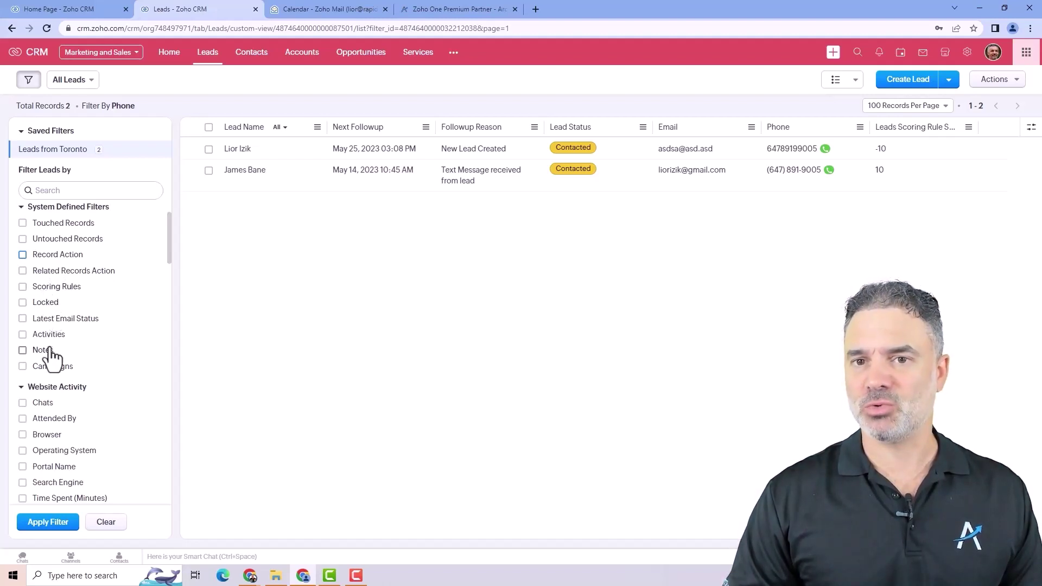
pyautogui.click(23, 334)
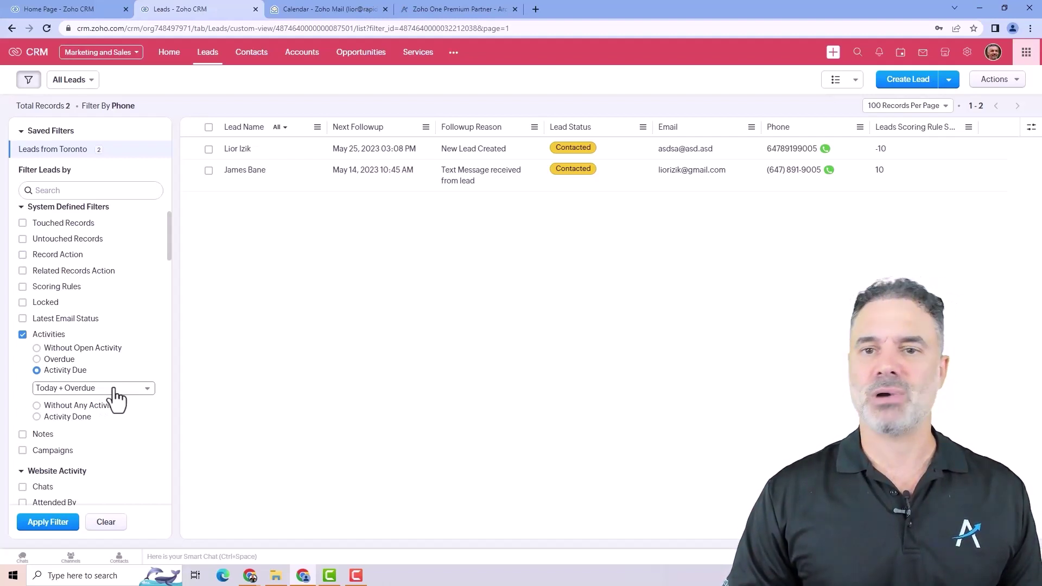
pyautogui.click(23, 336)
pyautogui.scroll(-3, 33, 347)
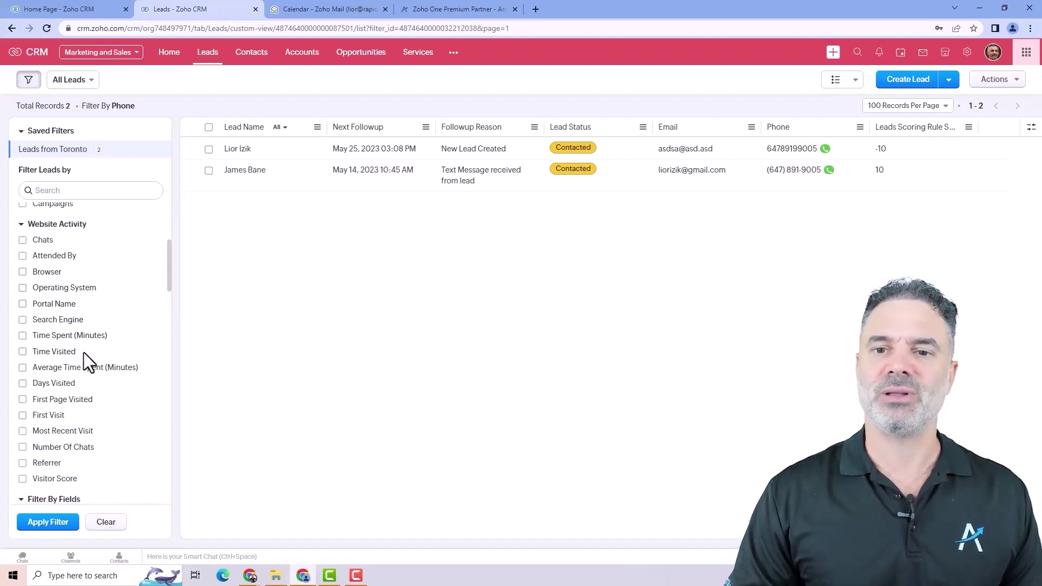
pyautogui.scroll(-4, 85, 352)
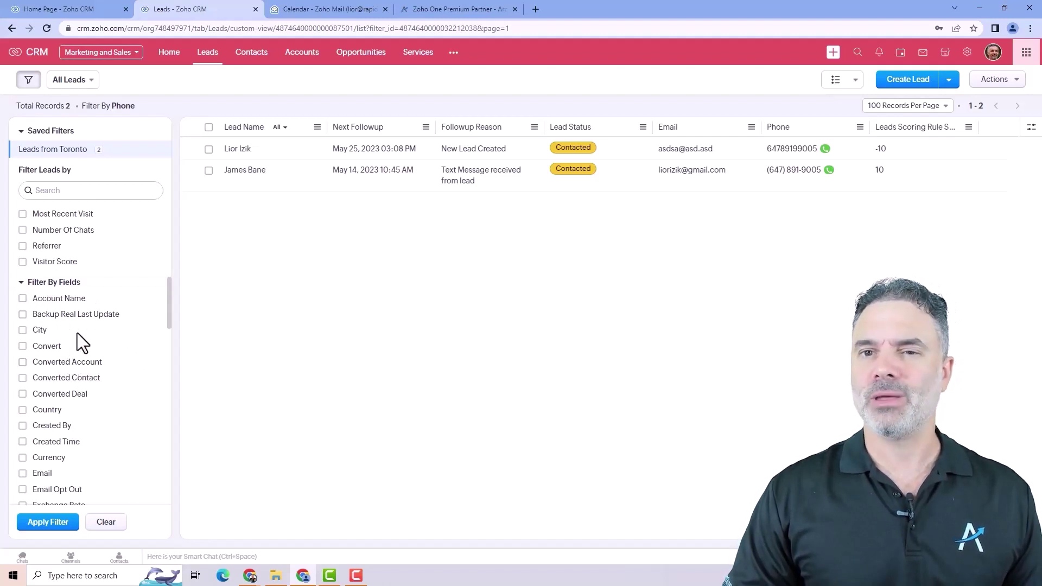
pyautogui.scroll(6, 77, 333)
pyautogui.scroll(2, 82, 320)
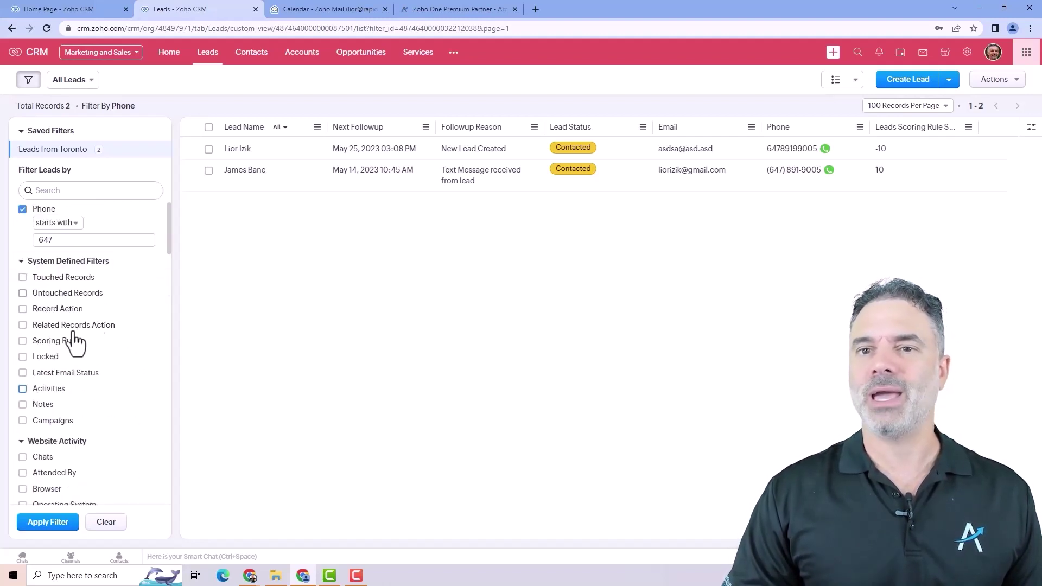
# - Collapse the System Defined and Website Activity groups and clear the phone filter, restoring 24 leads
pyautogui.click(21, 264)
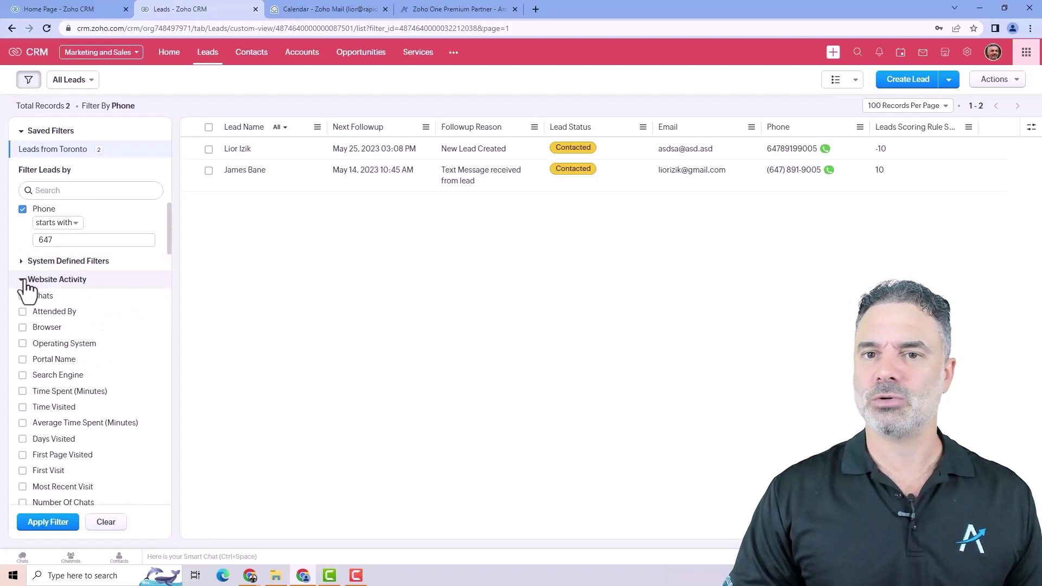
pyautogui.click(22, 280)
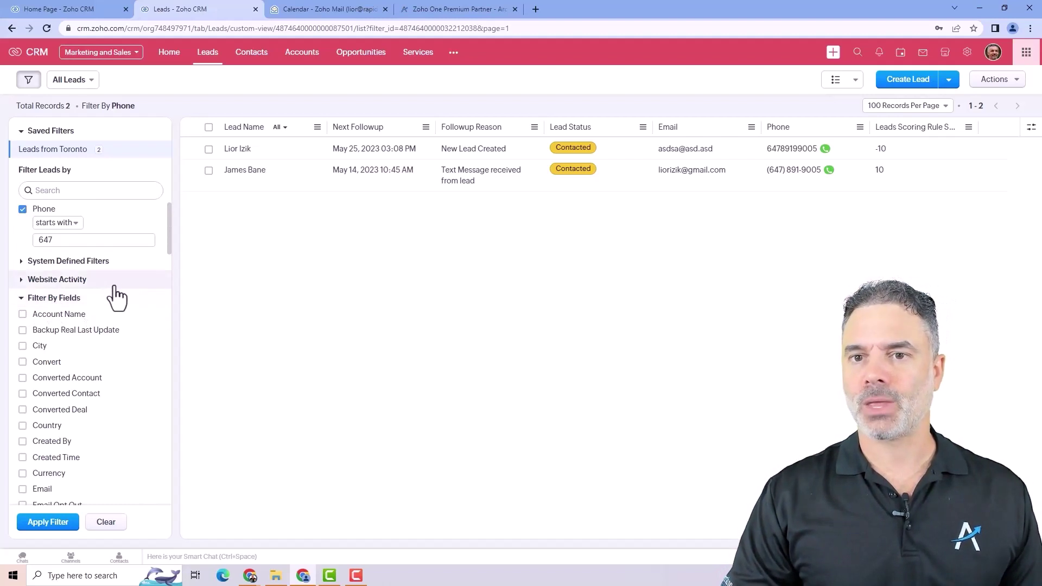
pyautogui.click(106, 522)
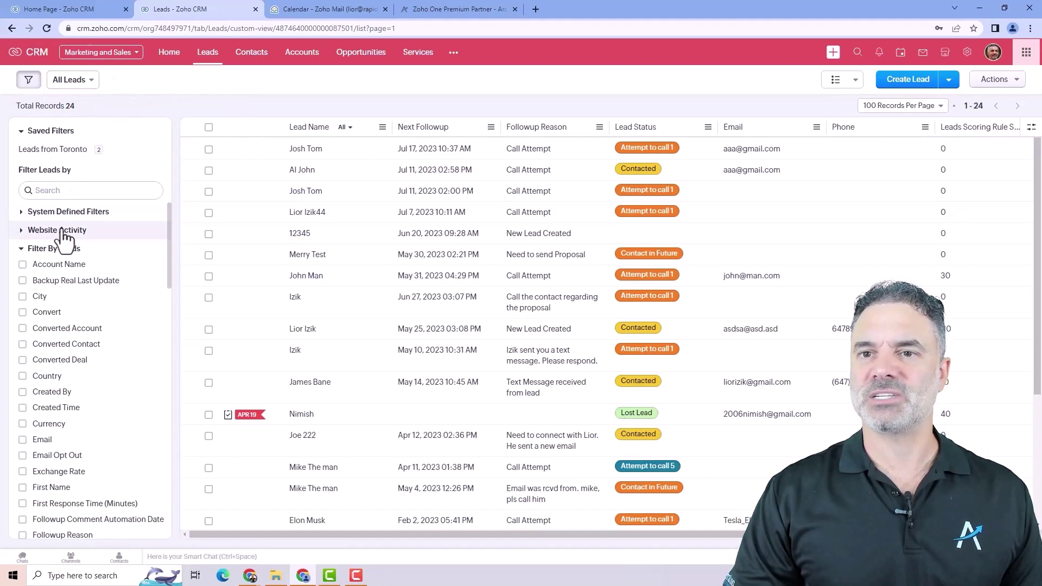
pyautogui.click(30, 82)
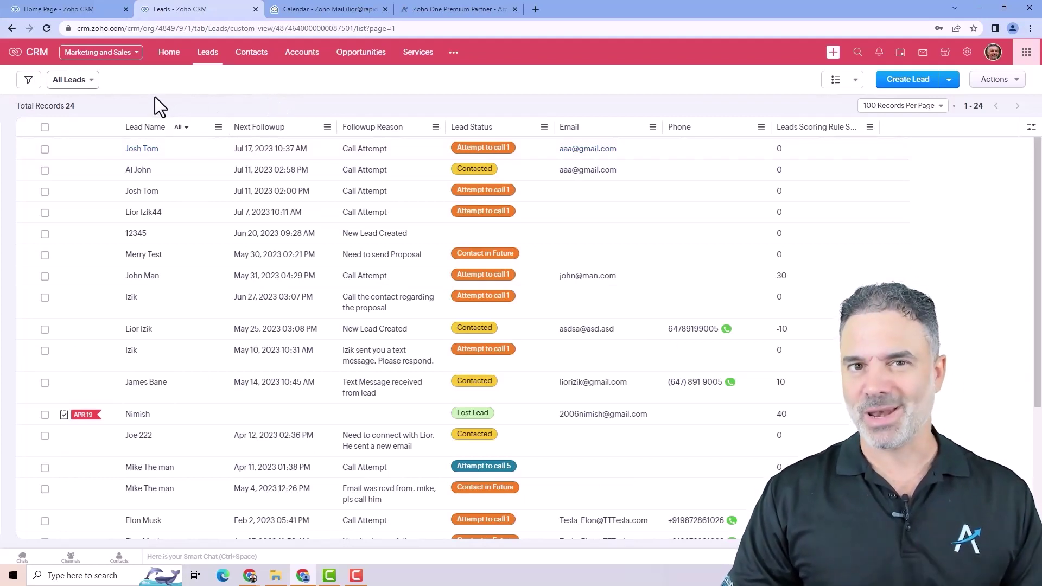
pyautogui.click(29, 81)
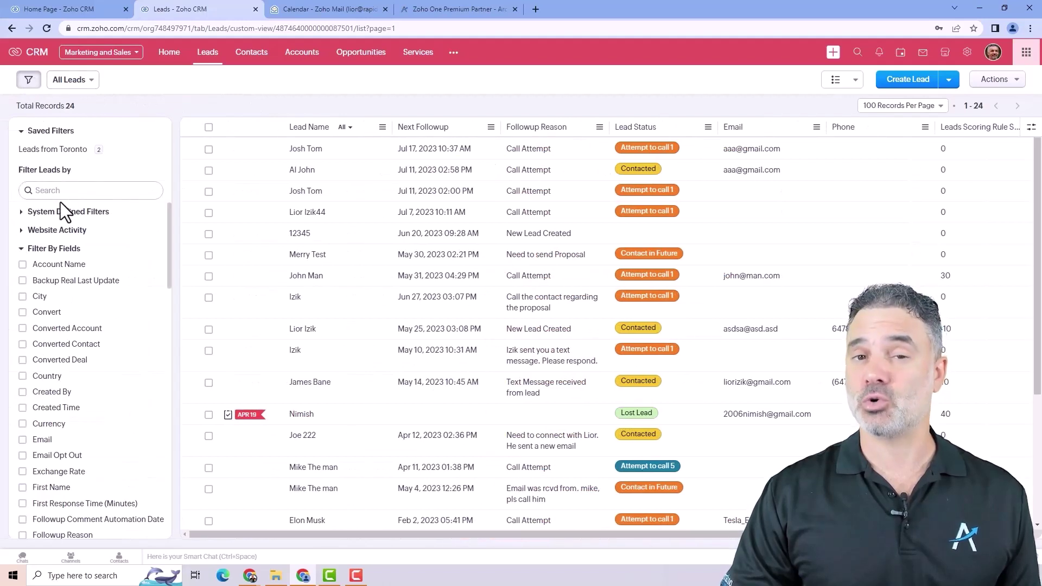
# - Open the All Leads view dropdown, leaving the view list open with New Custom View
pyautogui.click(90, 81)
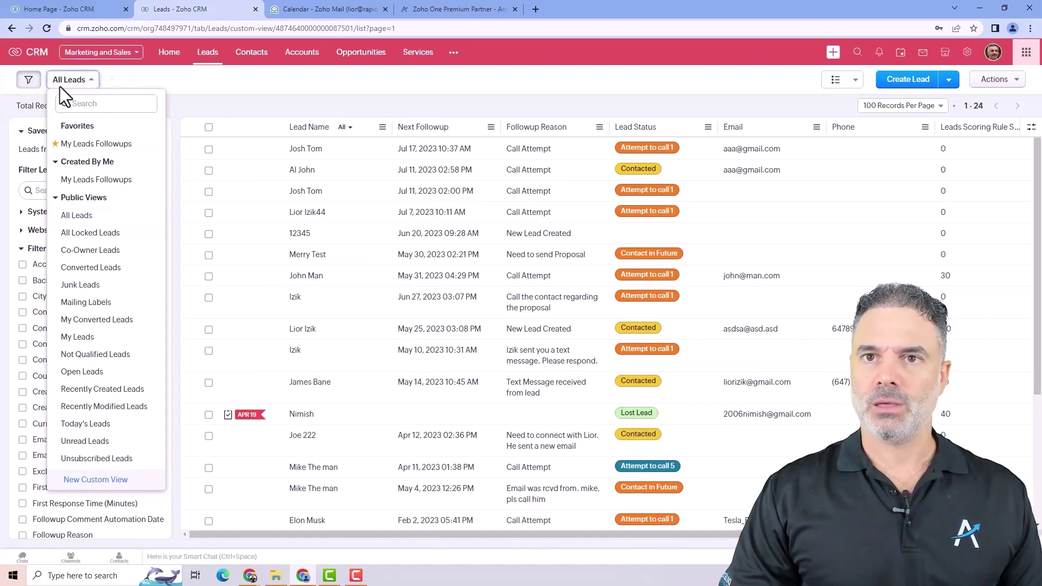
pyautogui.click(73, 81)
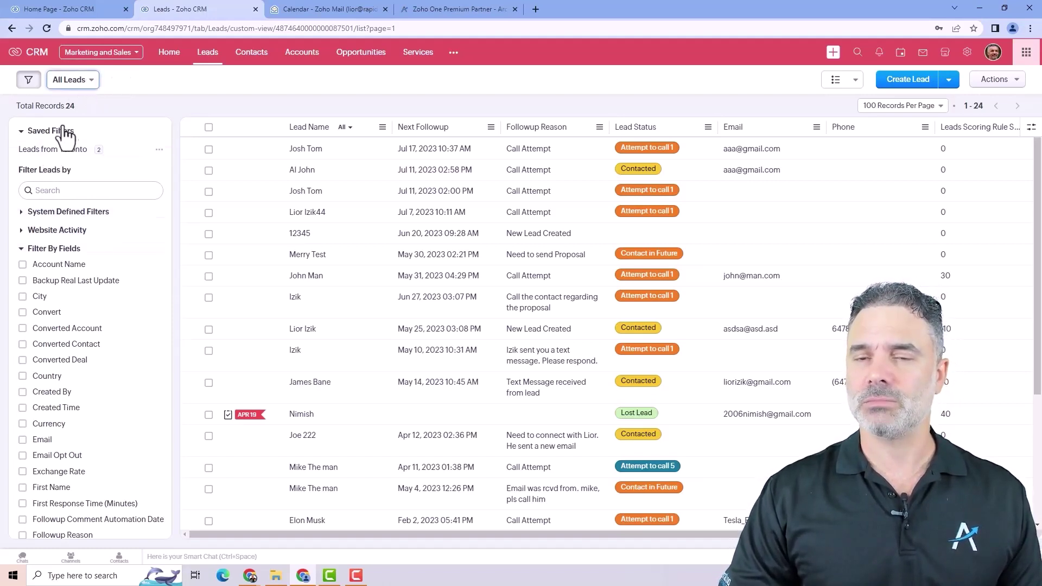
pyautogui.click(84, 90)
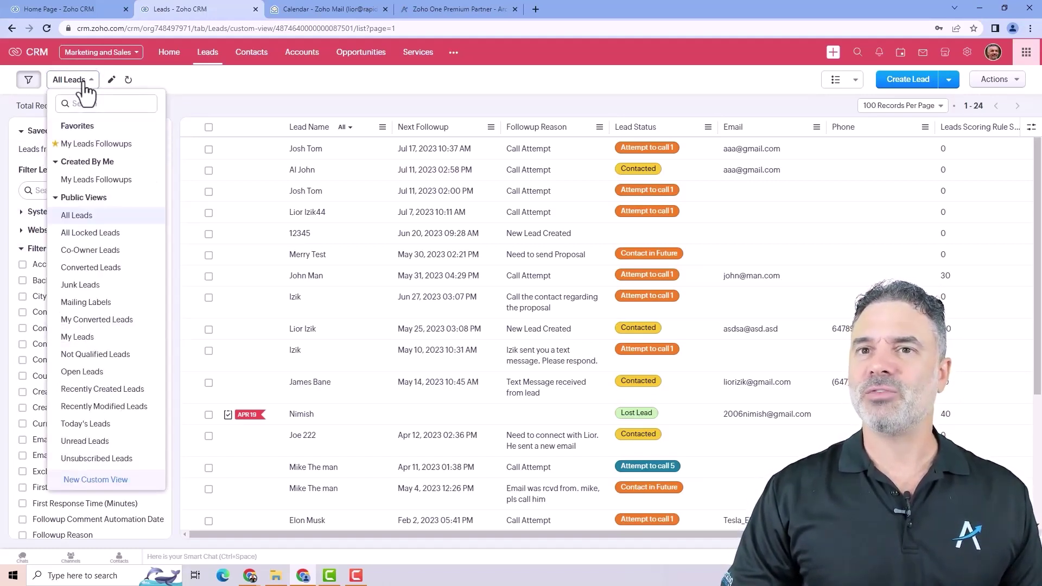
pyautogui.click(206, 81)
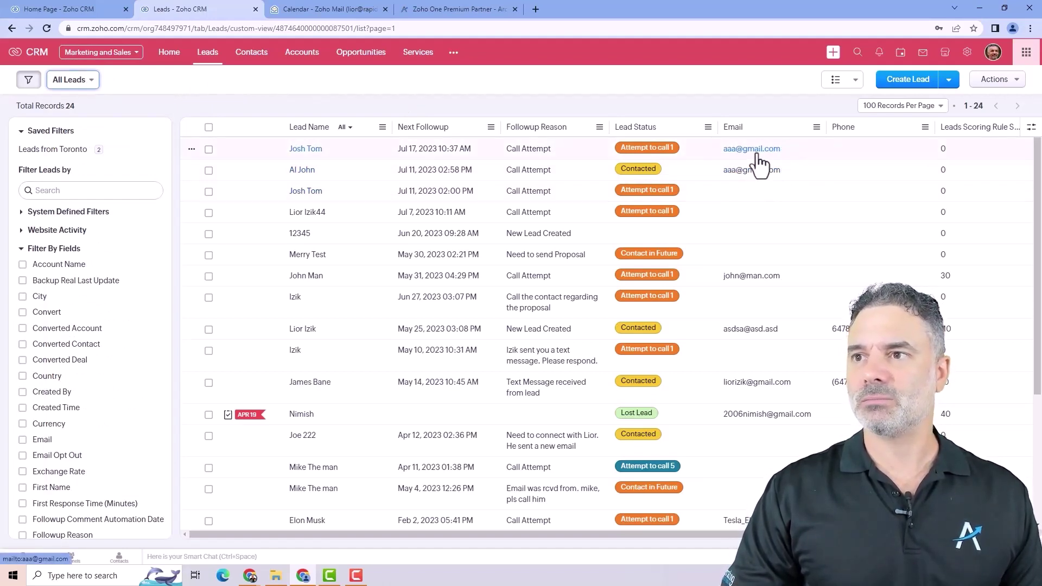
pyautogui.click(72, 81)
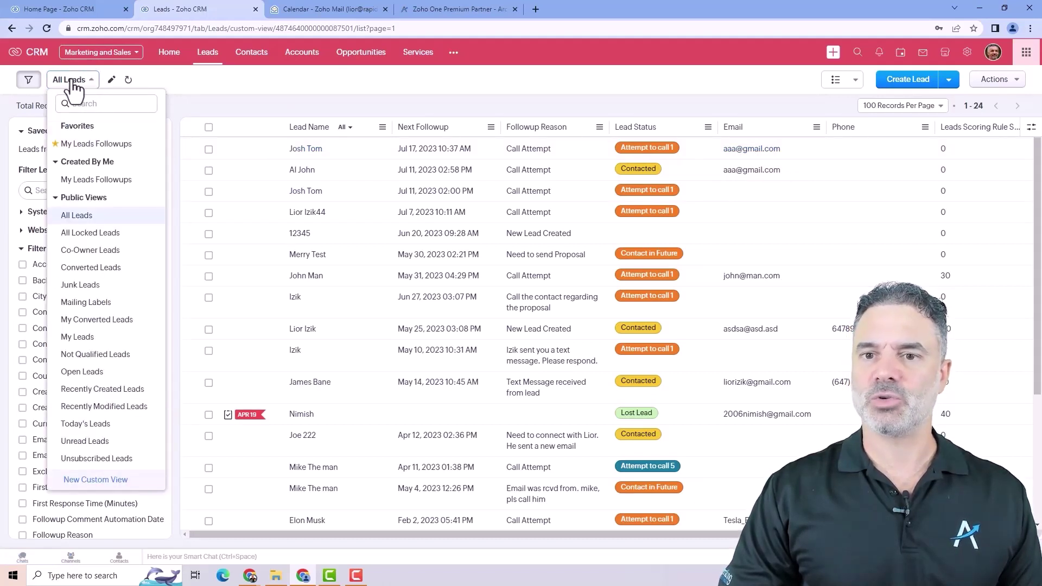
# - Create a custom view 'Gmail Leads' with the criterion Email ends with gmail.com
pyautogui.click(96, 482)
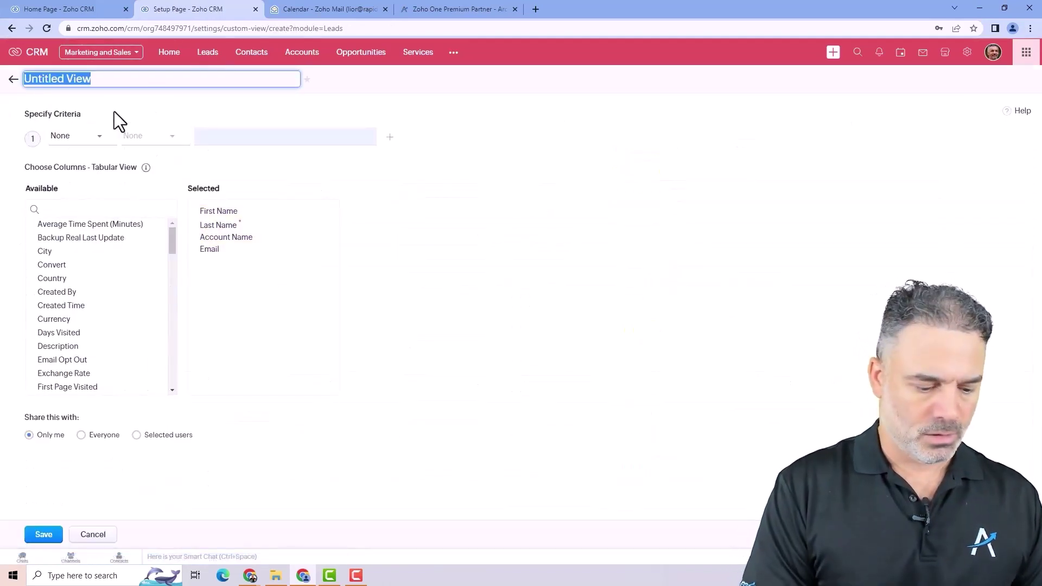
pyautogui.write('Gmail')
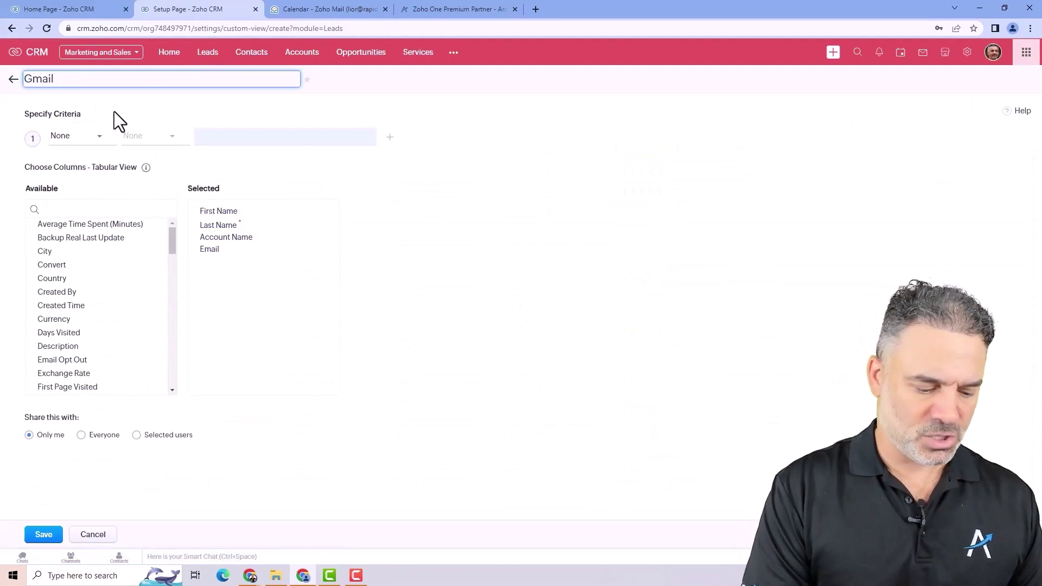
pyautogui.write(' Leads')
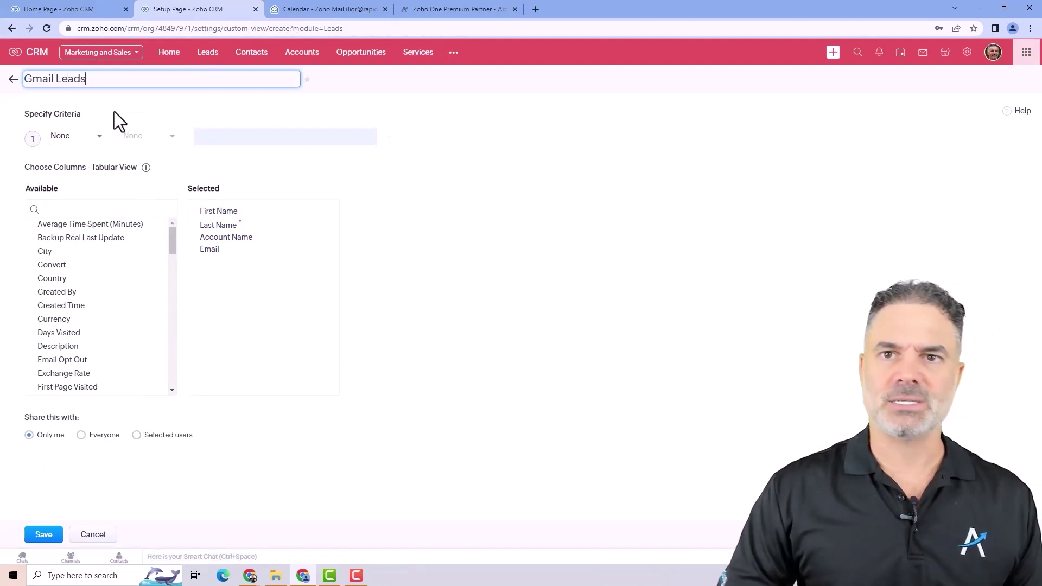
pyautogui.click(74, 154)
pyautogui.write('email')
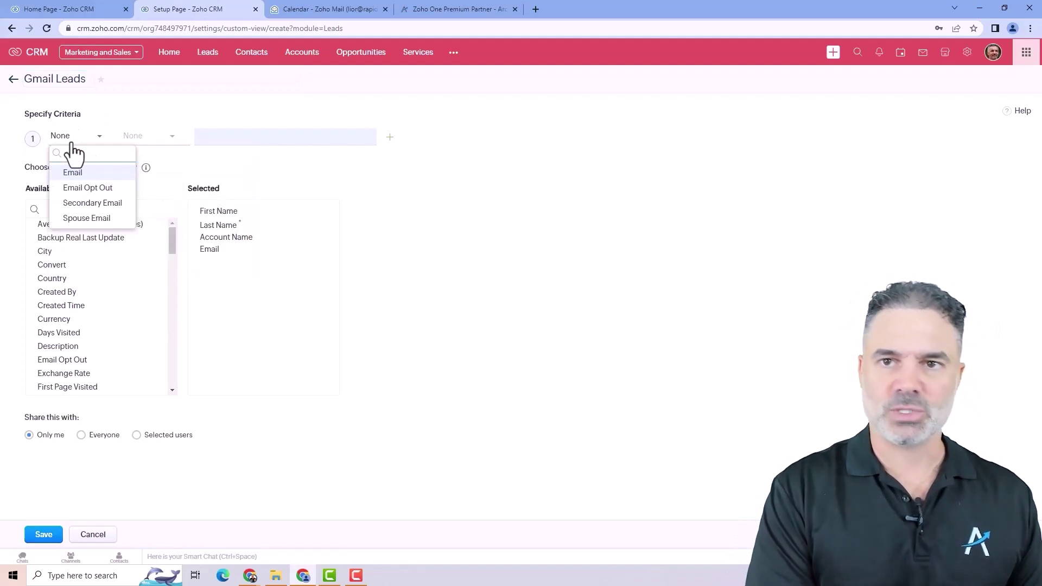
pyautogui.click(83, 172)
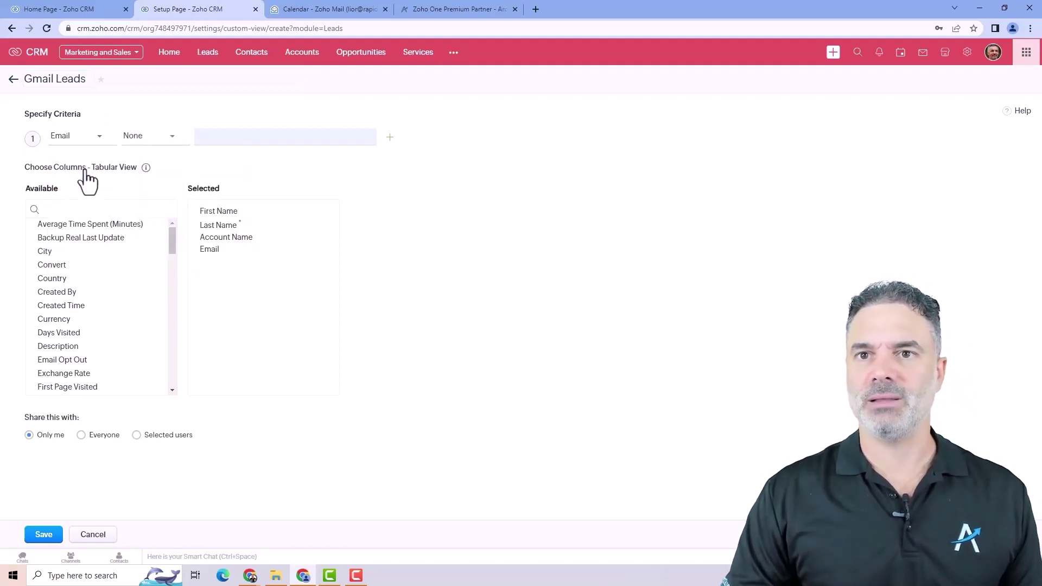
pyautogui.click(135, 137)
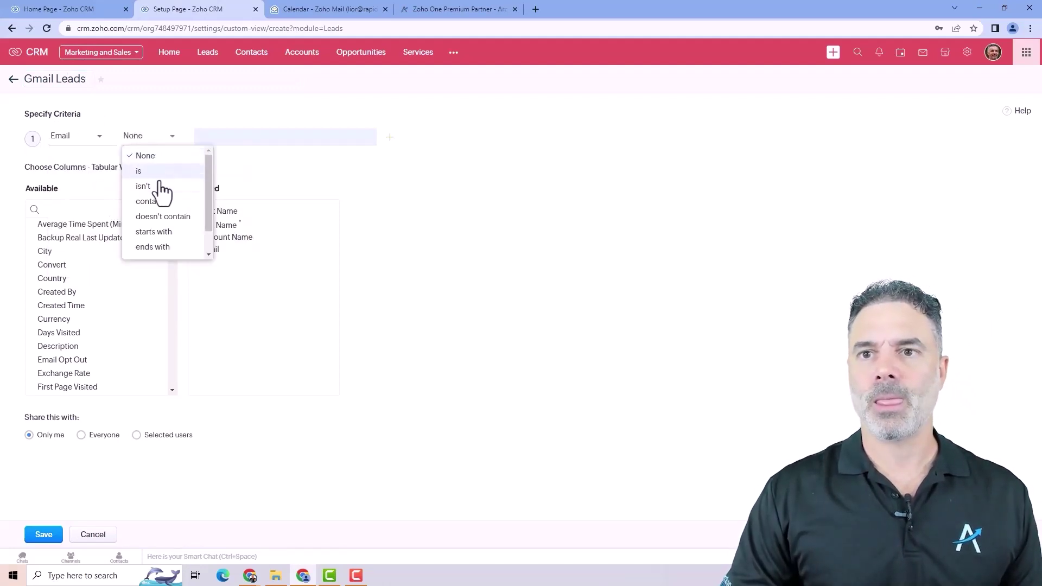
pyautogui.click(168, 250)
pyautogui.click(238, 141)
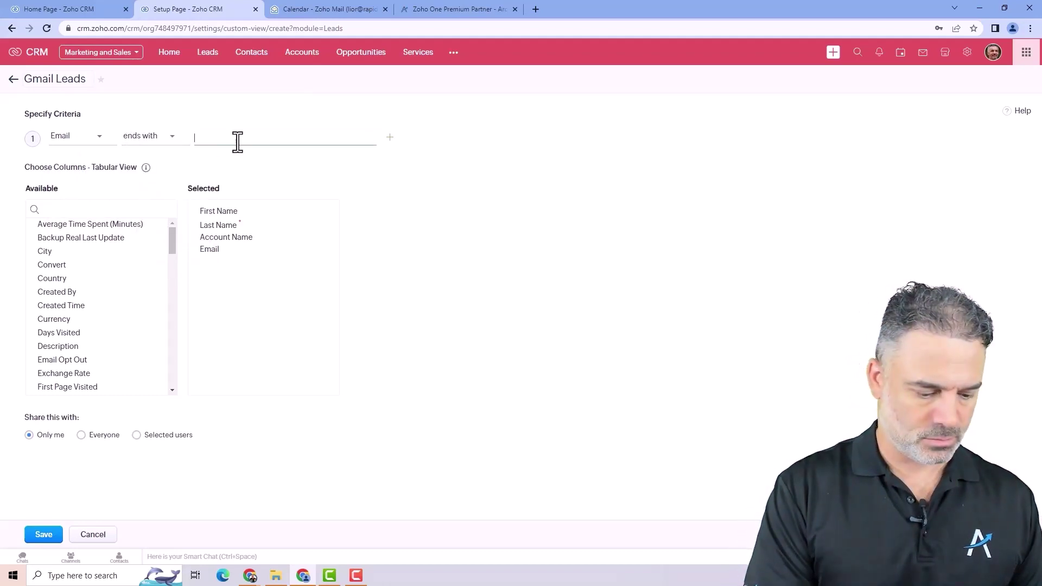
pyautogui.write('gmail.com')
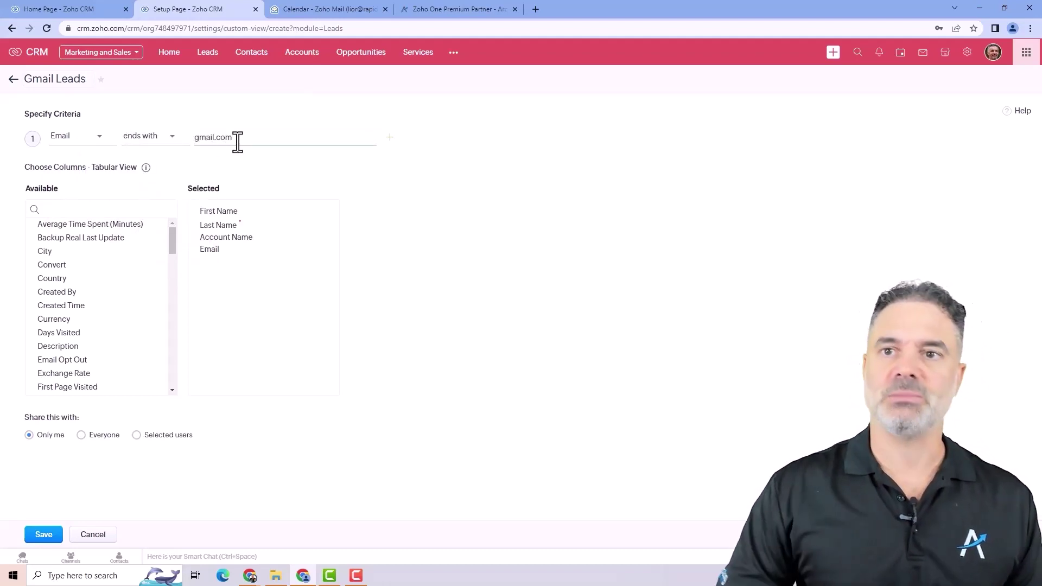
pyautogui.click(360, 211)
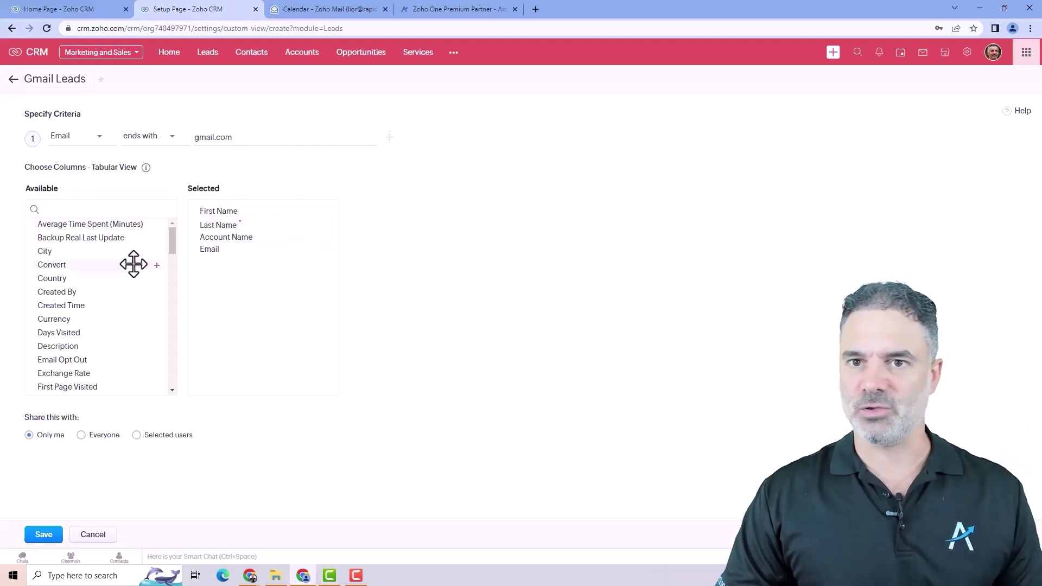
# - Set its columns to First Name, Last Name, Email and City, dropping Account Name
pyautogui.moveTo(211, 250)
pyautogui.mouseDown()
pyautogui.moveTo(217, 232)
pyautogui.moveTo(223, 243)
pyautogui.mouseUp()
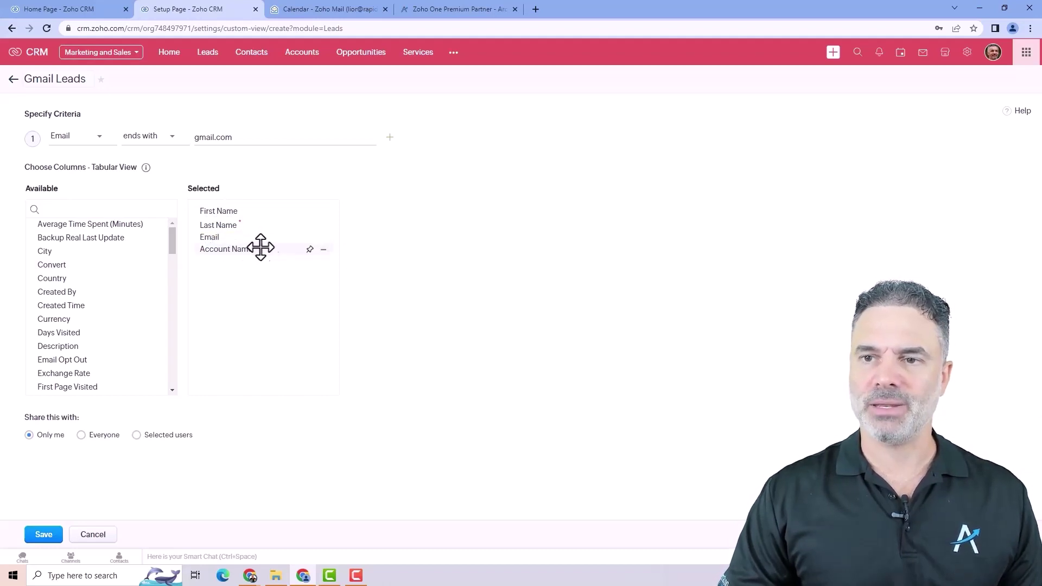
pyautogui.click(323, 249)
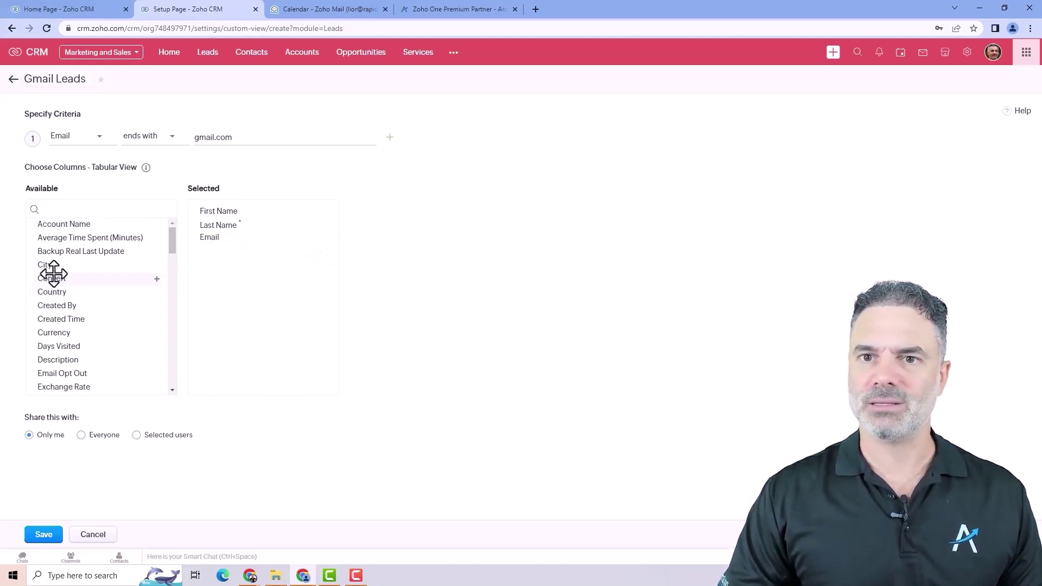
pyautogui.moveTo(50, 266); pyautogui.dragTo(217, 261)
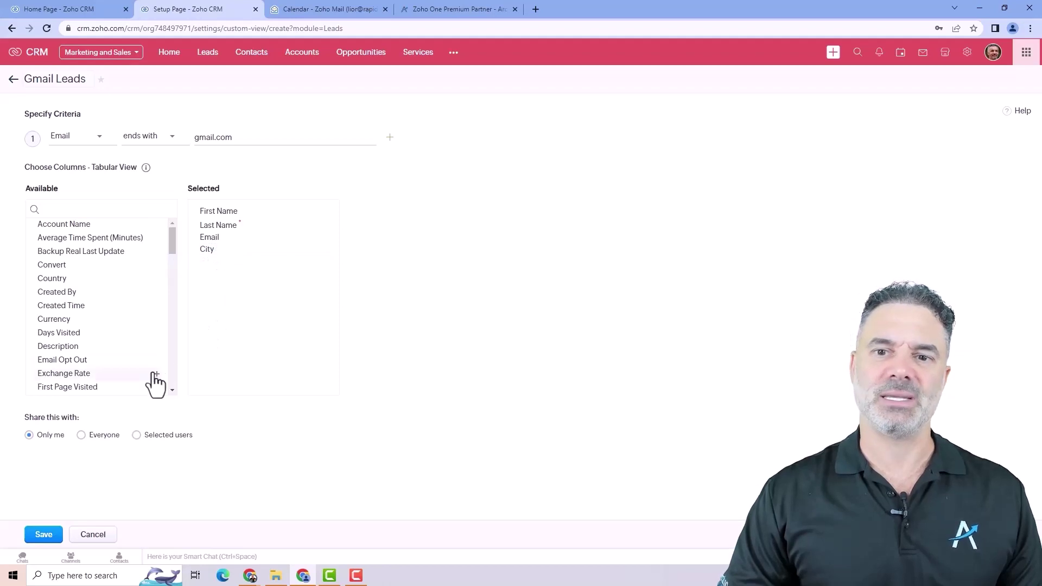
# - Share the Gmail Leads view with Everyone and turn on Lock this View
pyautogui.moveTo(33, 417); pyautogui.dragTo(118, 421)
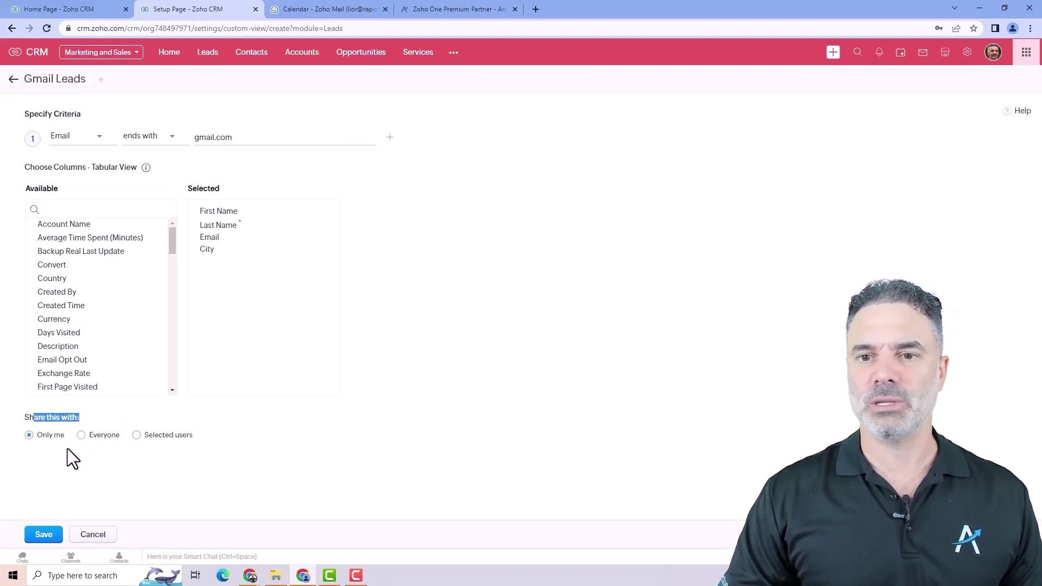
pyautogui.click(82, 436)
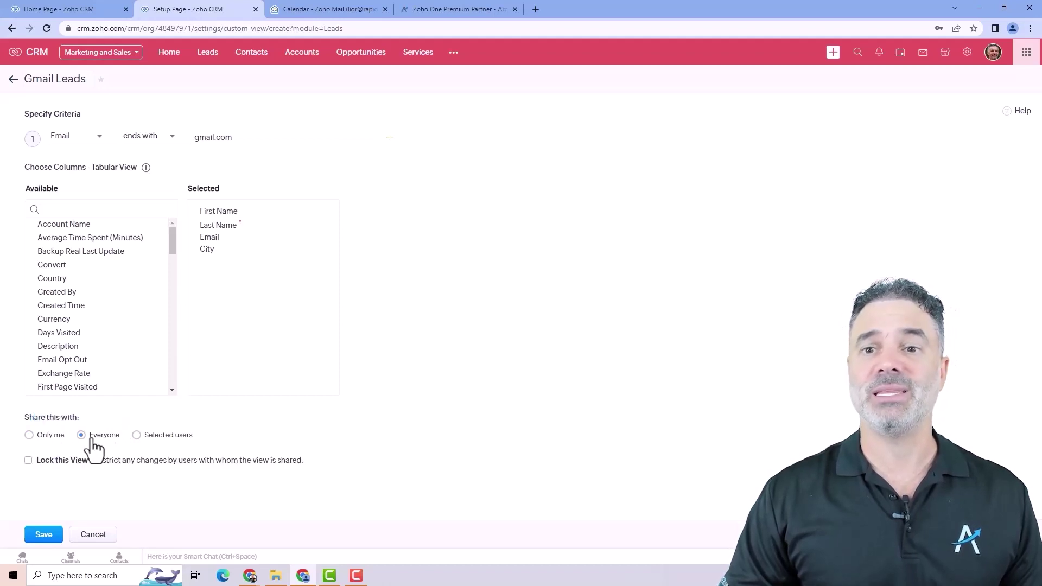
pyautogui.click(154, 437)
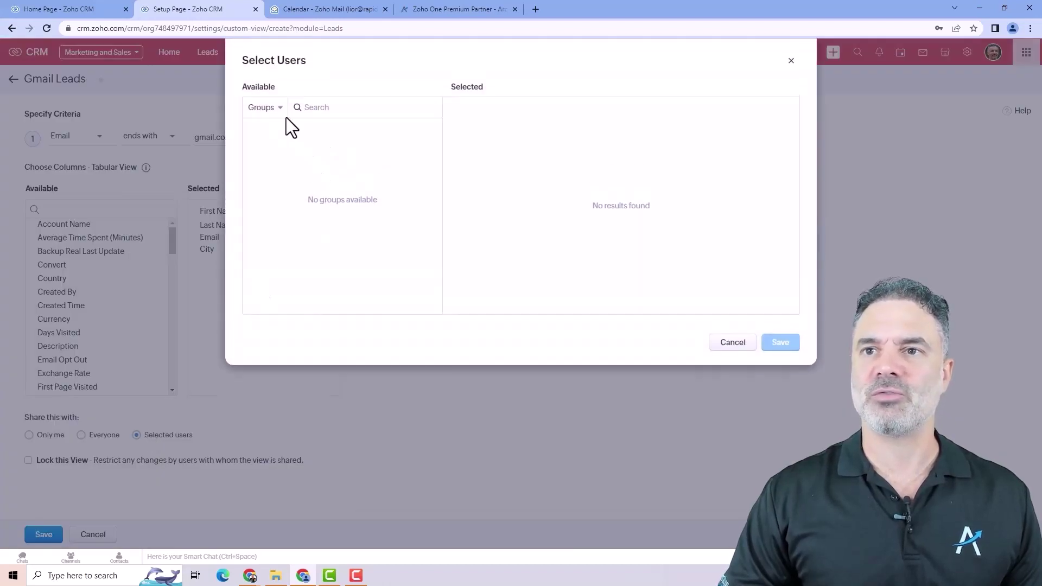
pyautogui.click(277, 112)
pyautogui.click(269, 146)
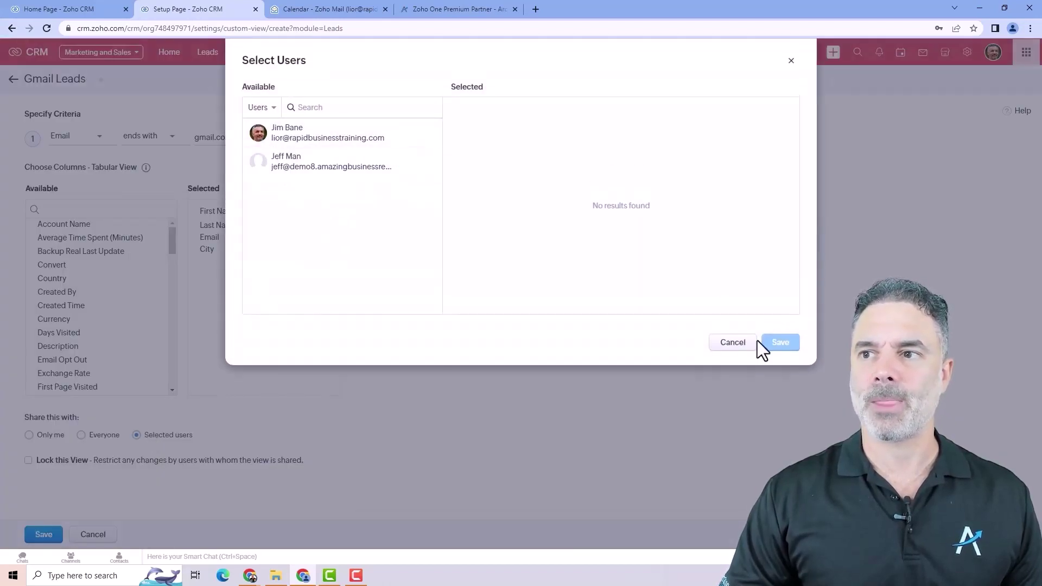
pyautogui.click(733, 343)
pyautogui.click(97, 440)
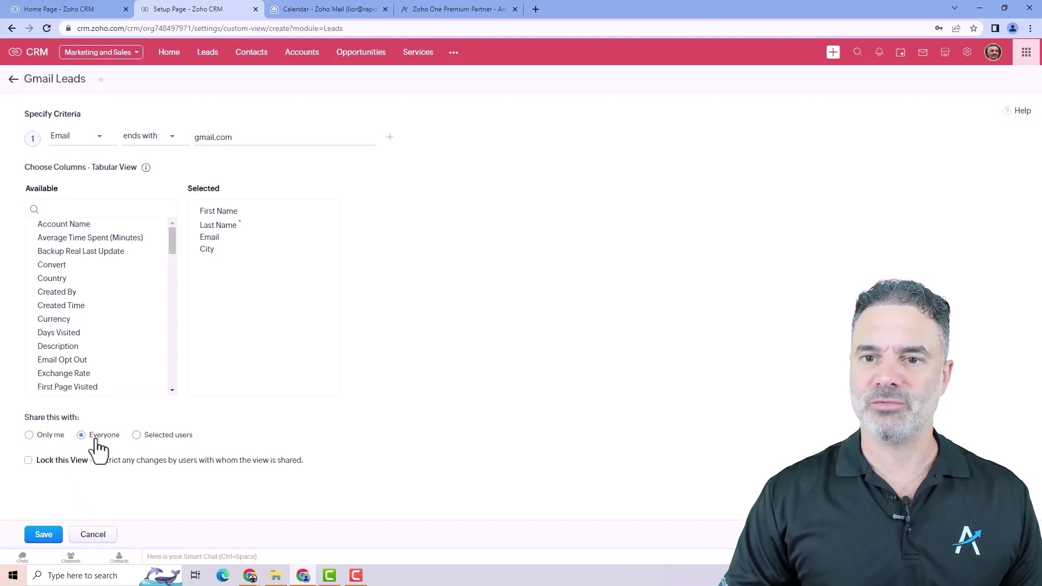
pyautogui.click(28, 461)
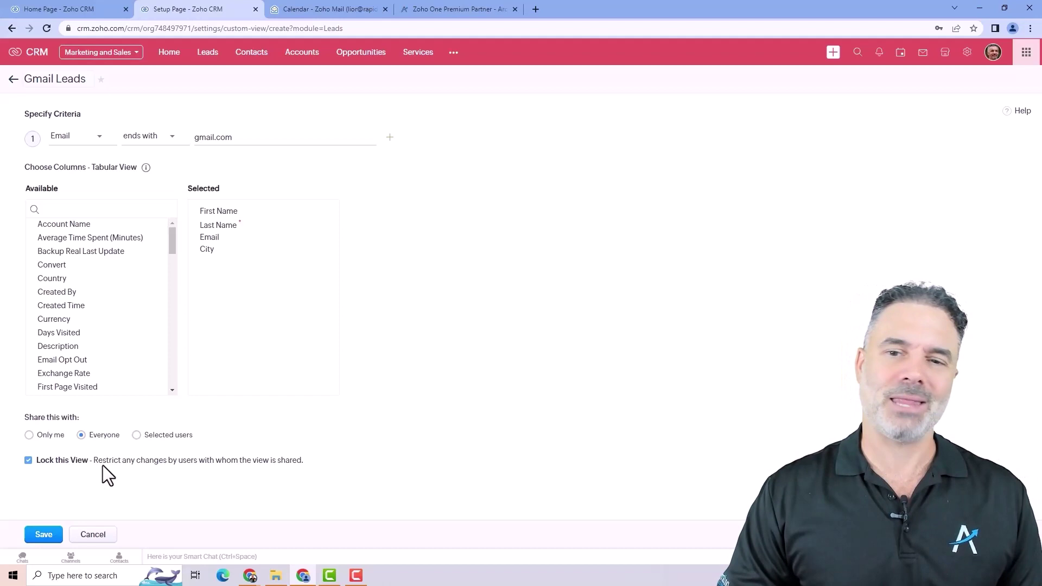
# - Save the Gmail Leads view (7 leads), then switch back to the All Leads view
pyautogui.click(42, 533)
pyautogui.moveTo(100, 86)
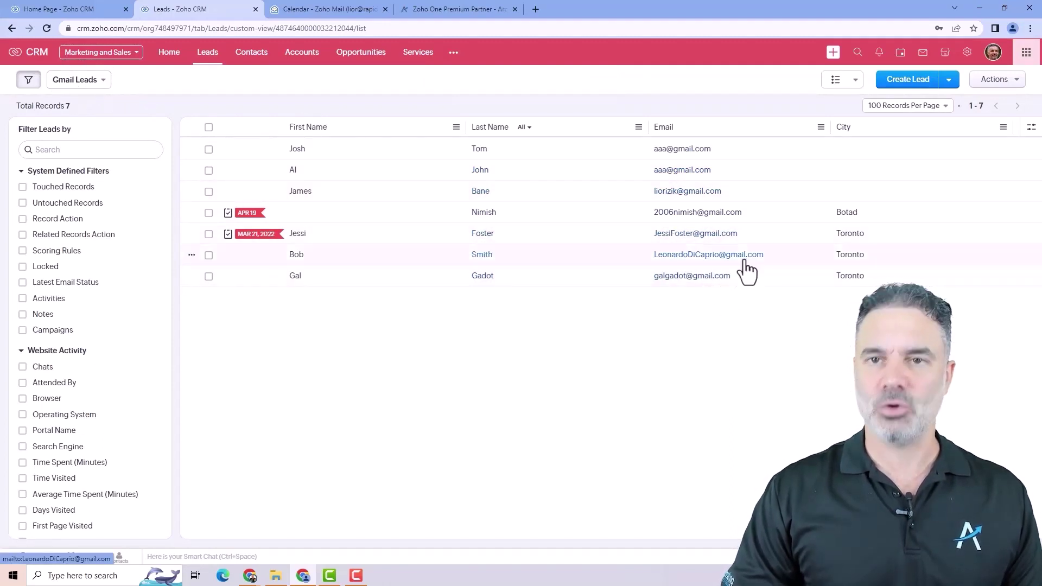
pyautogui.click(98, 87)
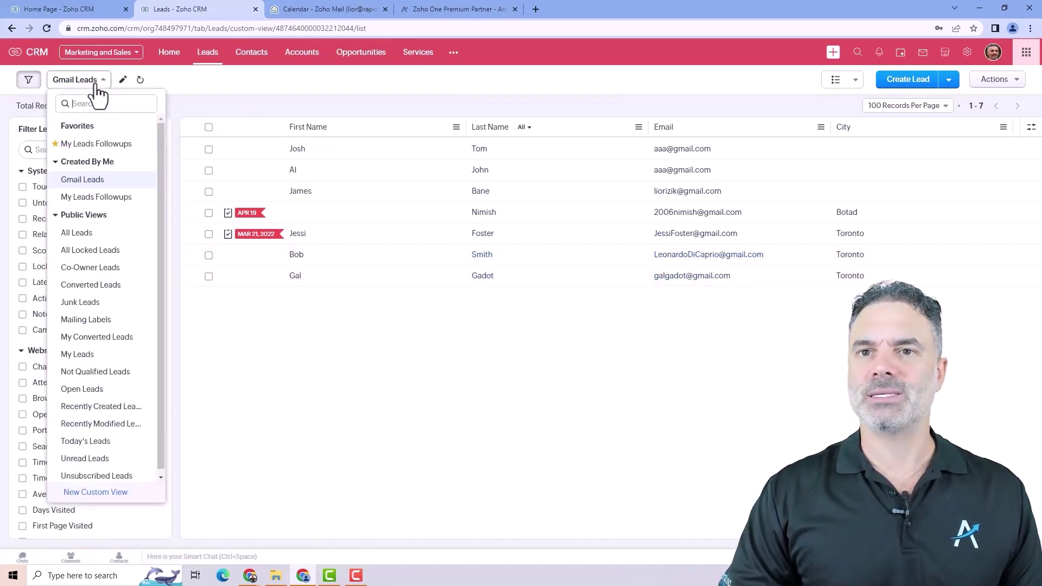
pyautogui.click(88, 233)
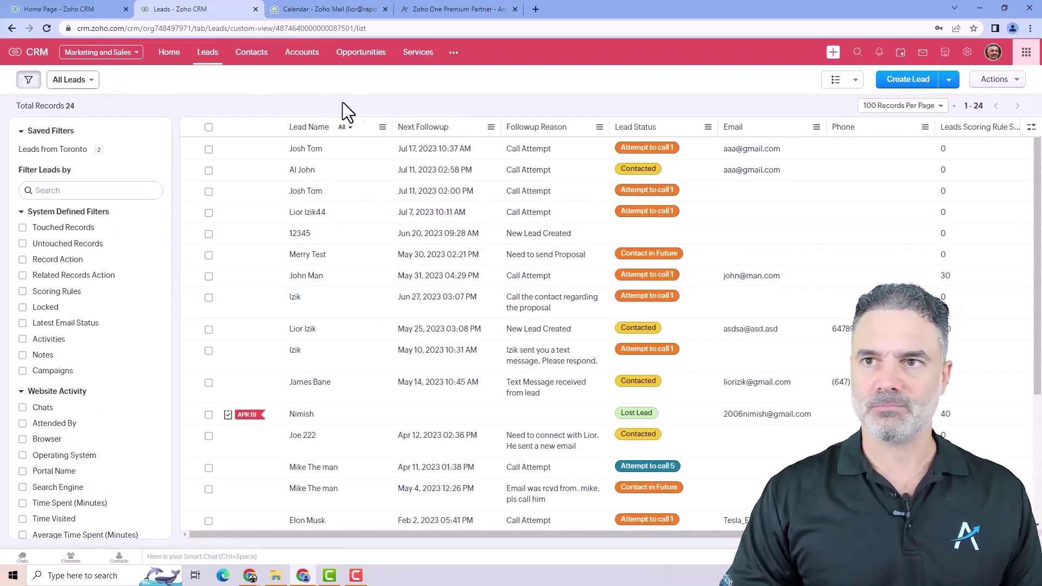
# - Switch leads to Kanban View, try moving Merry Test to Attempted to Contact, and dismiss the Blueprint error
pyautogui.click(855, 80)
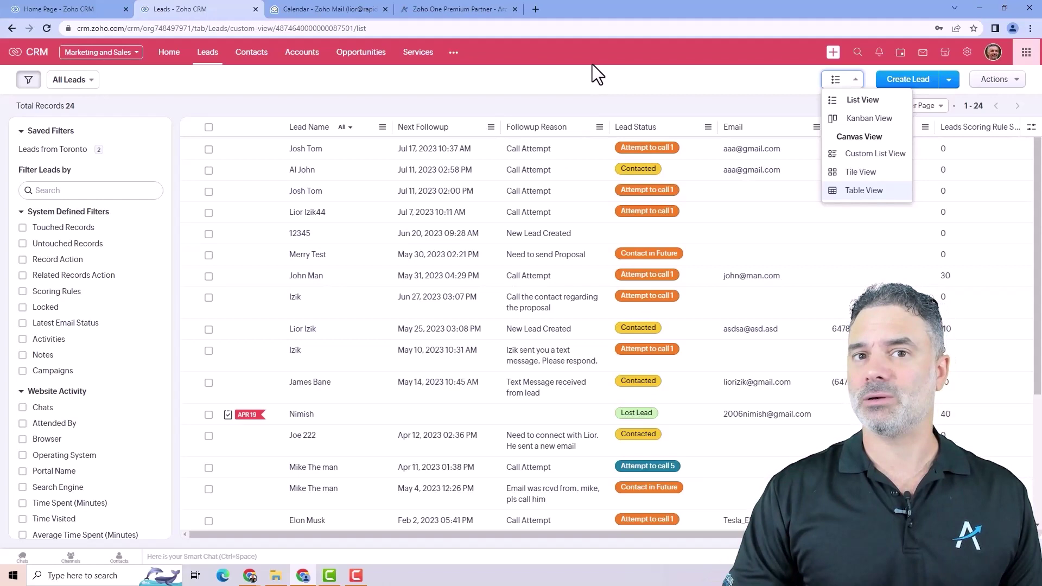
pyautogui.click(873, 119)
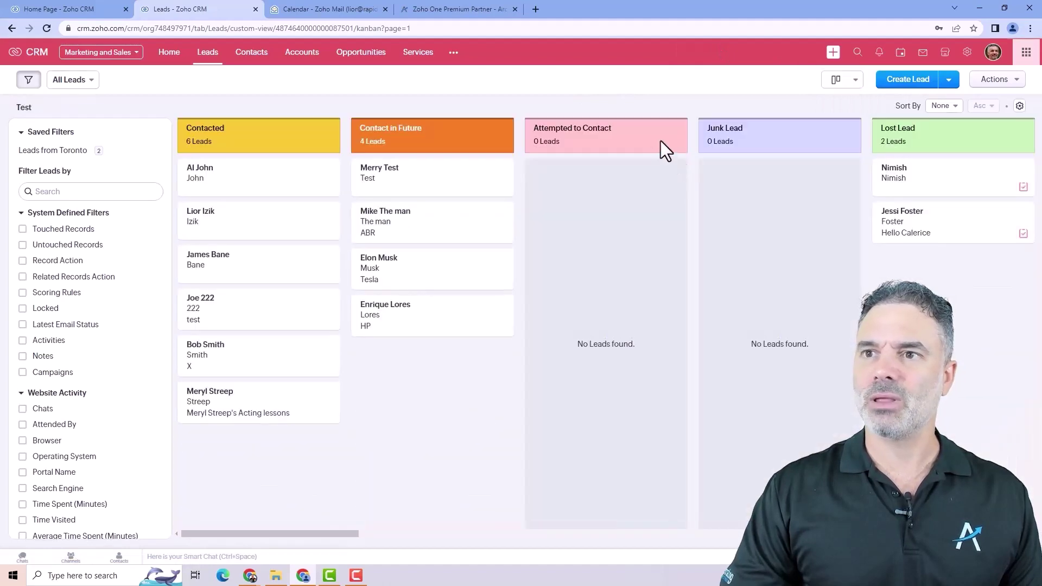
pyautogui.moveTo(472, 173); pyautogui.dragTo(612, 201)
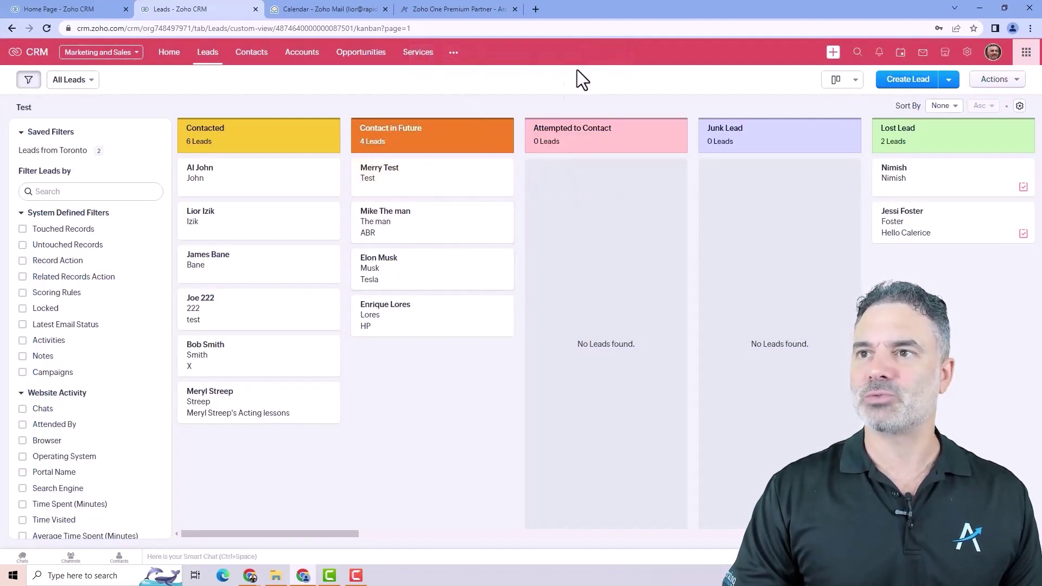
pyautogui.moveTo(465, 180); pyautogui.dragTo(499, 179)
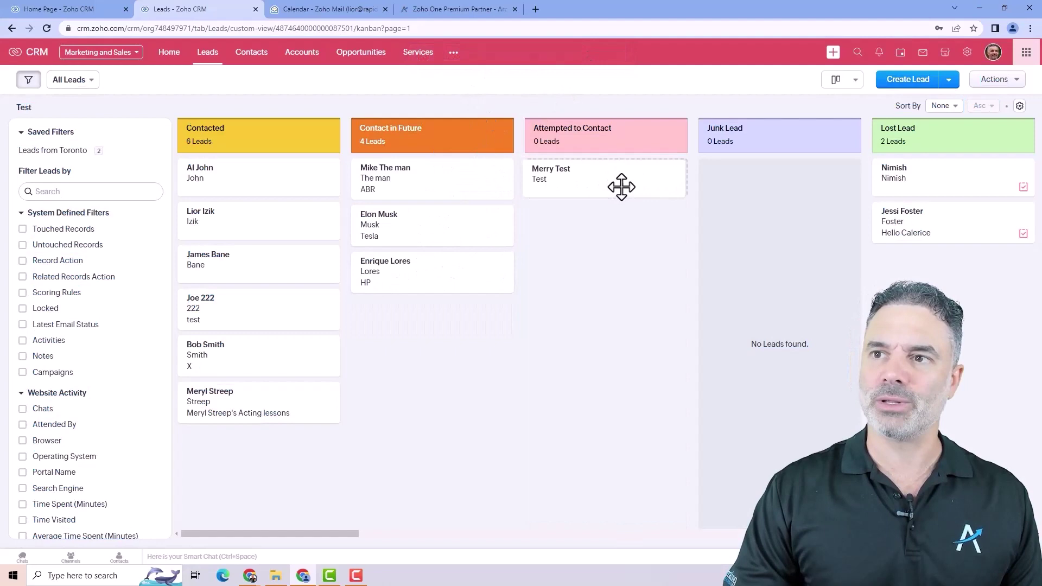
pyautogui.moveTo(622, 187); pyautogui.dragTo(619, 185)
pyautogui.doubleClick(586, 58)
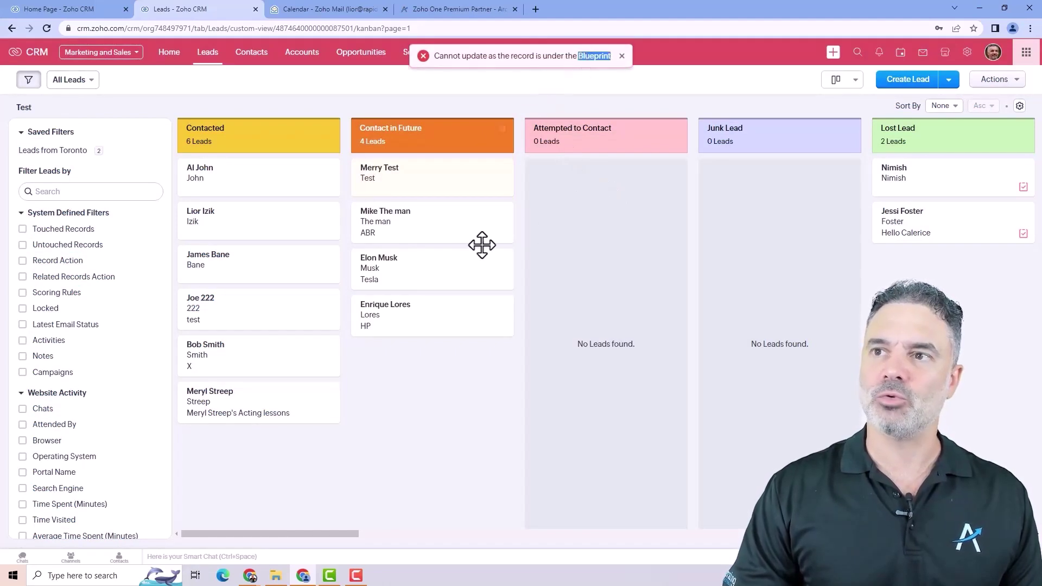
pyautogui.click(622, 56)
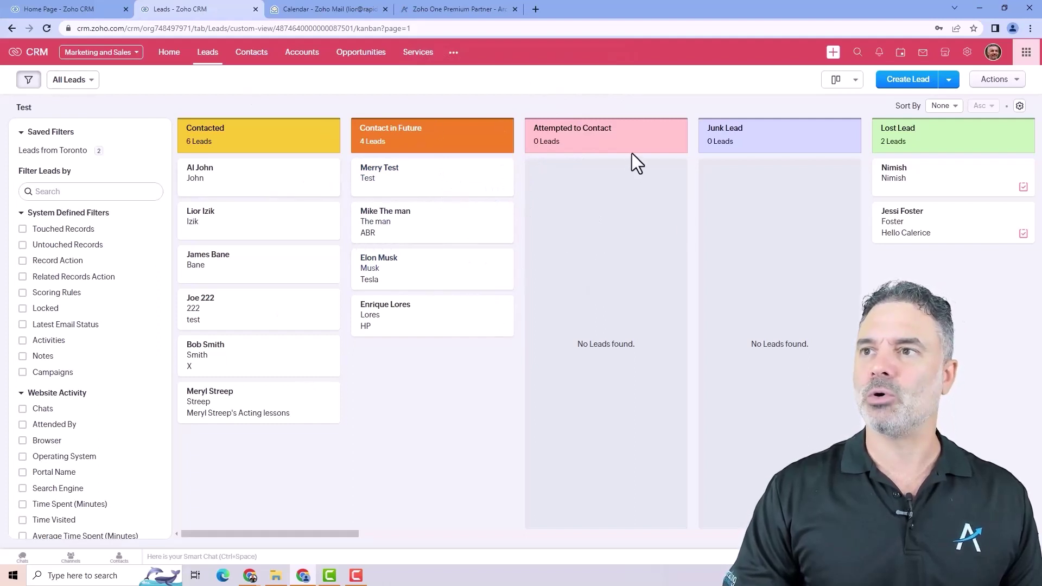
# - Switch All Leads to Custom List View to show the Leads - Canvas cards
pyautogui.click(855, 81)
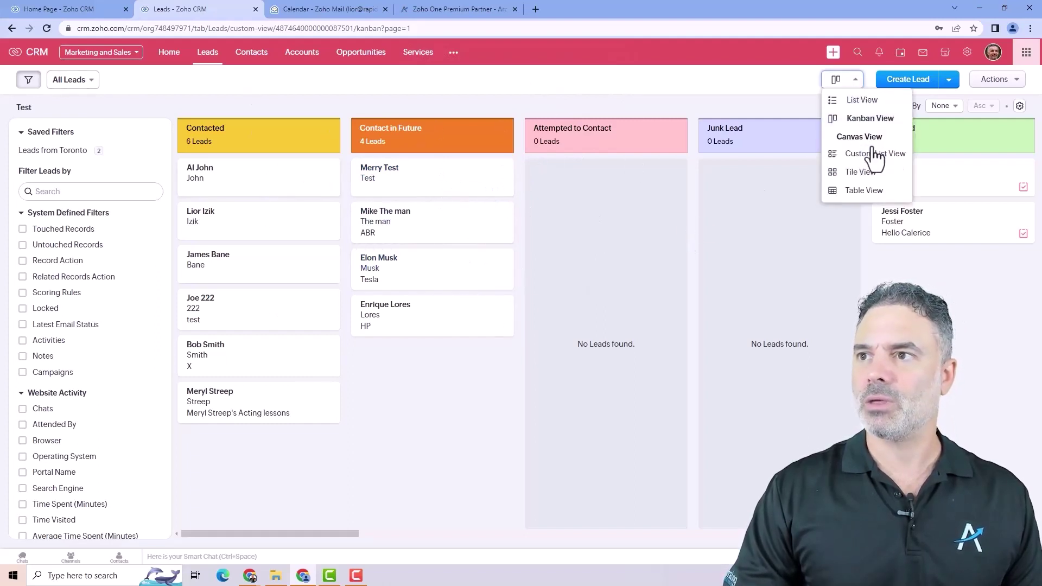
pyautogui.click(879, 157)
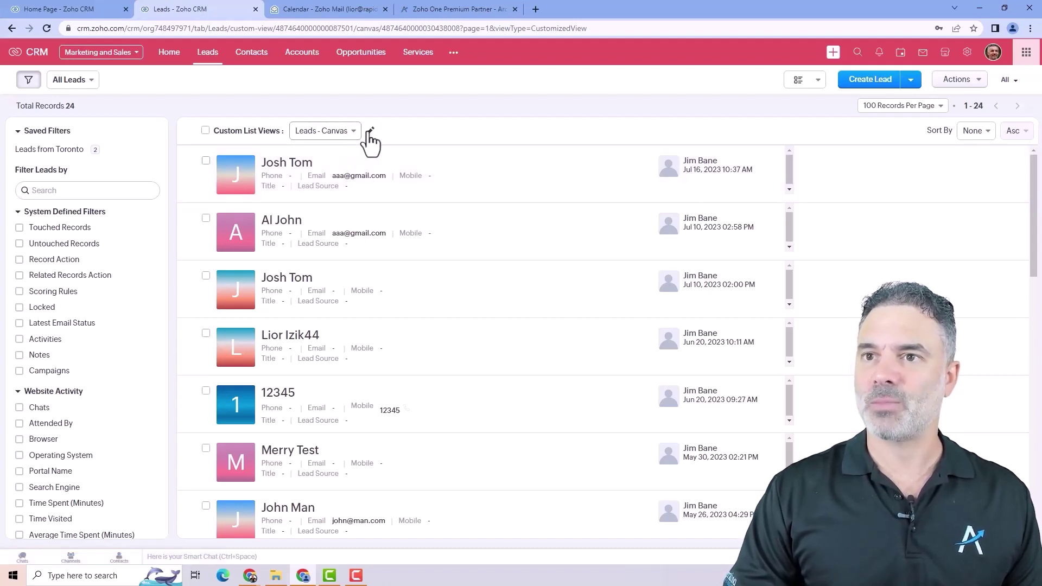
# - Add City and Currency to the Leads - Canvas card, enlarge the card, and save the design
pyautogui.click(371, 131)
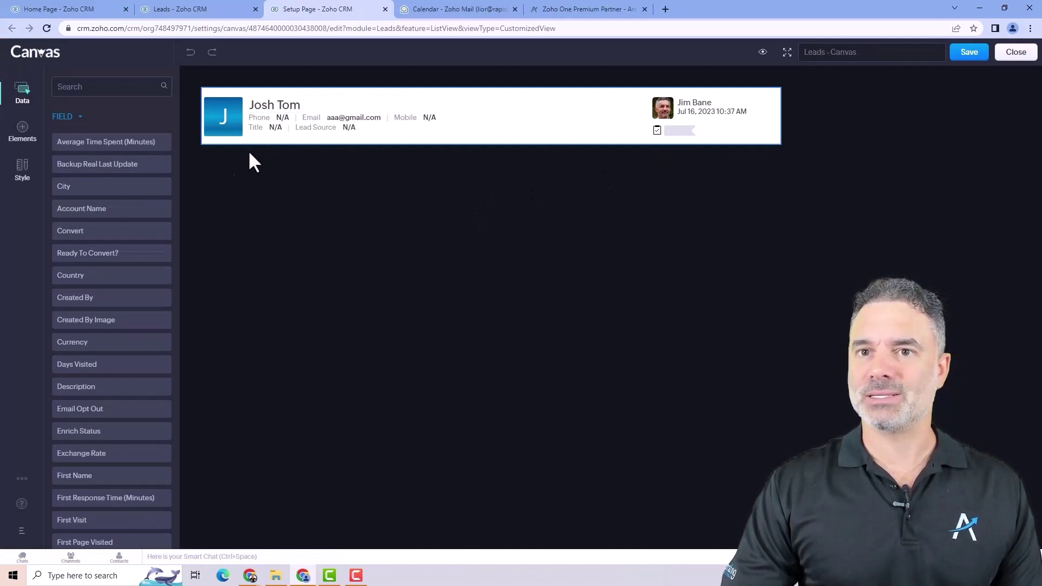
pyautogui.moveTo(67, 186); pyautogui.dragTo(397, 133)
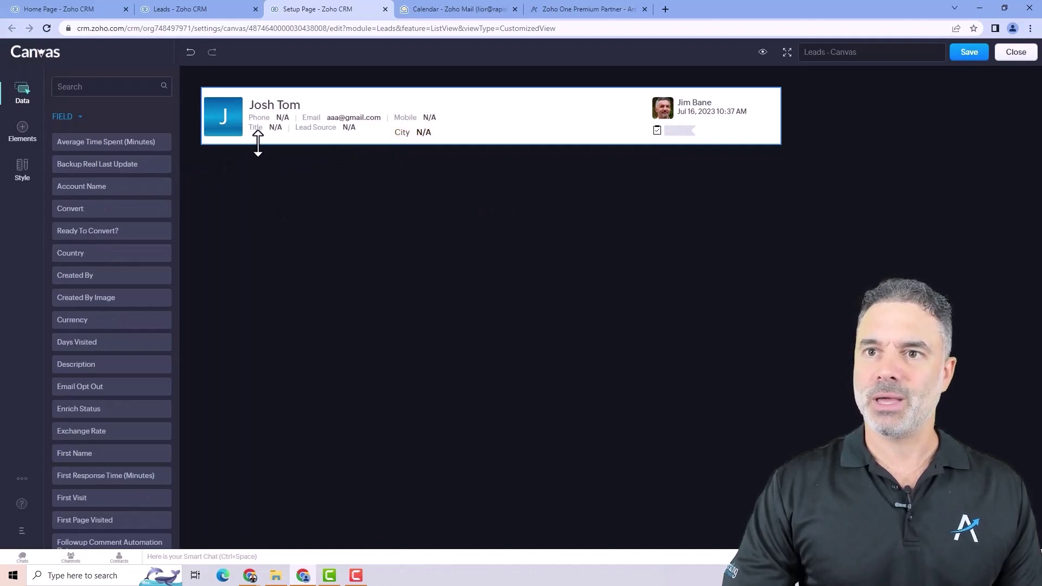
pyautogui.moveTo(259, 143); pyautogui.dragTo(264, 164)
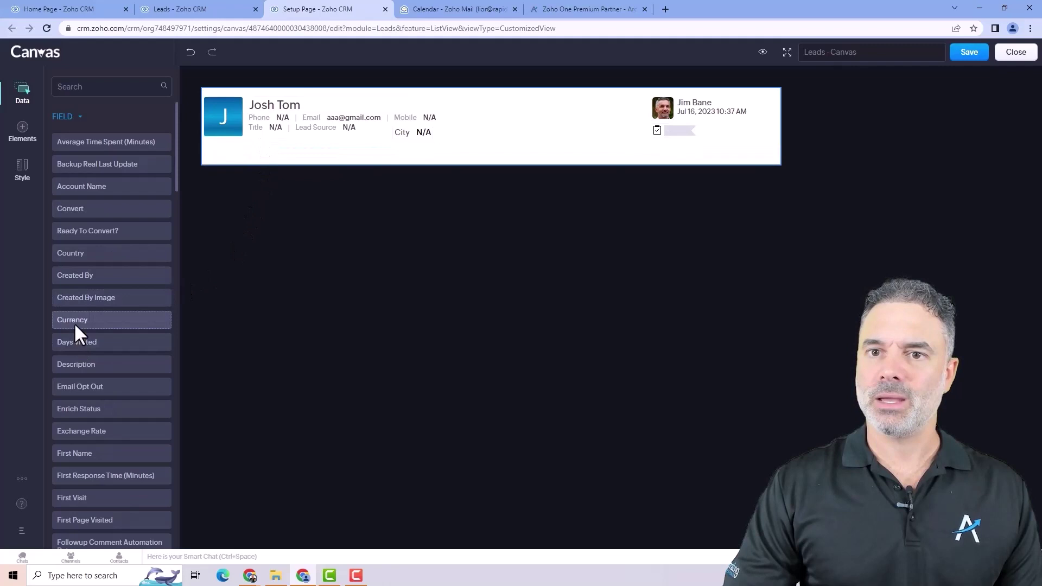
pyautogui.moveTo(74, 323); pyautogui.dragTo(300, 140)
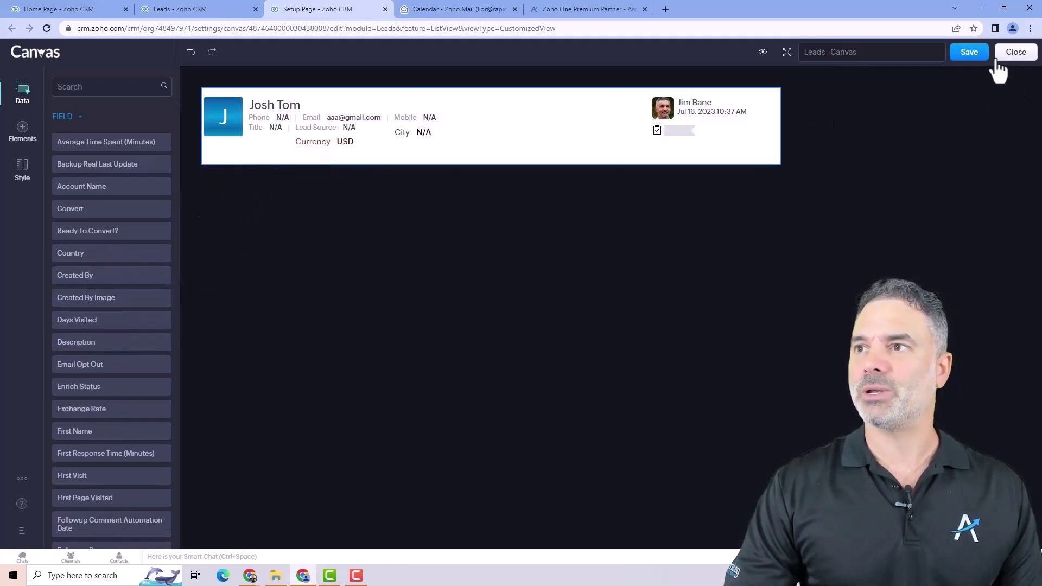
pyautogui.click(970, 55)
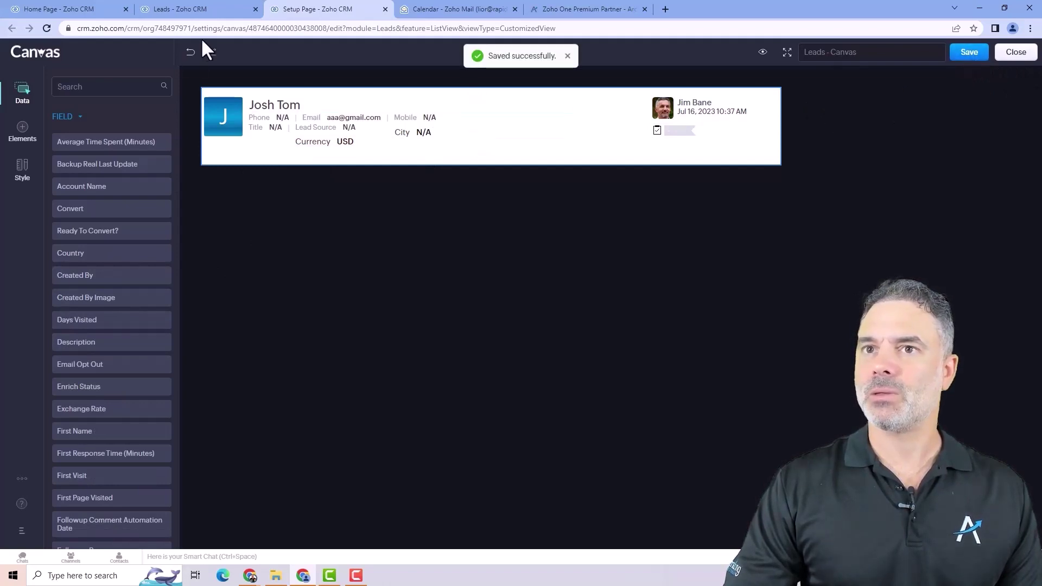
# - Close the Canvas editor, reload Leads to see City and Currency, then choose Tile View
pyautogui.click(1017, 53)
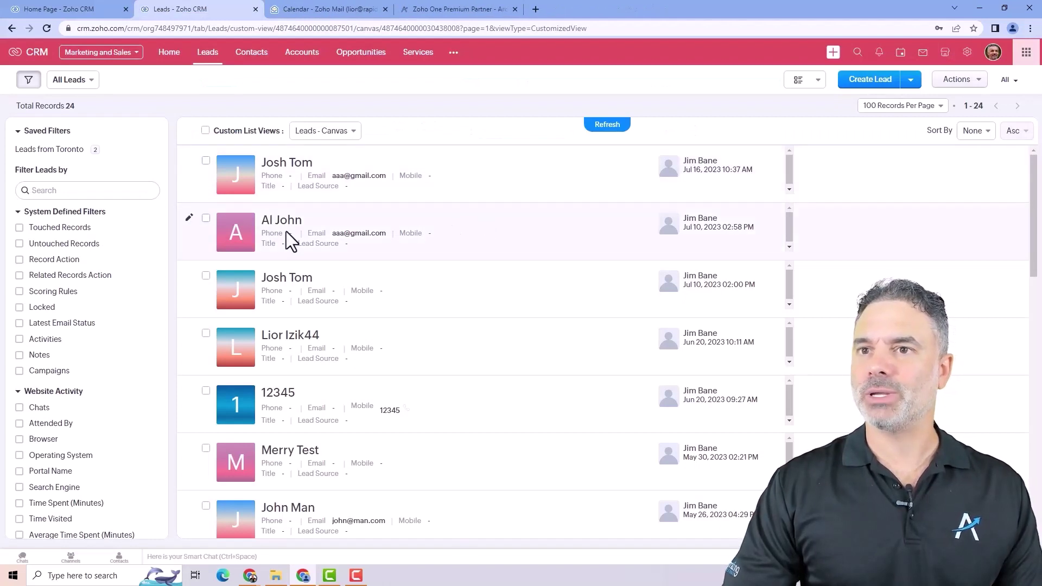
pyautogui.click(45, 29)
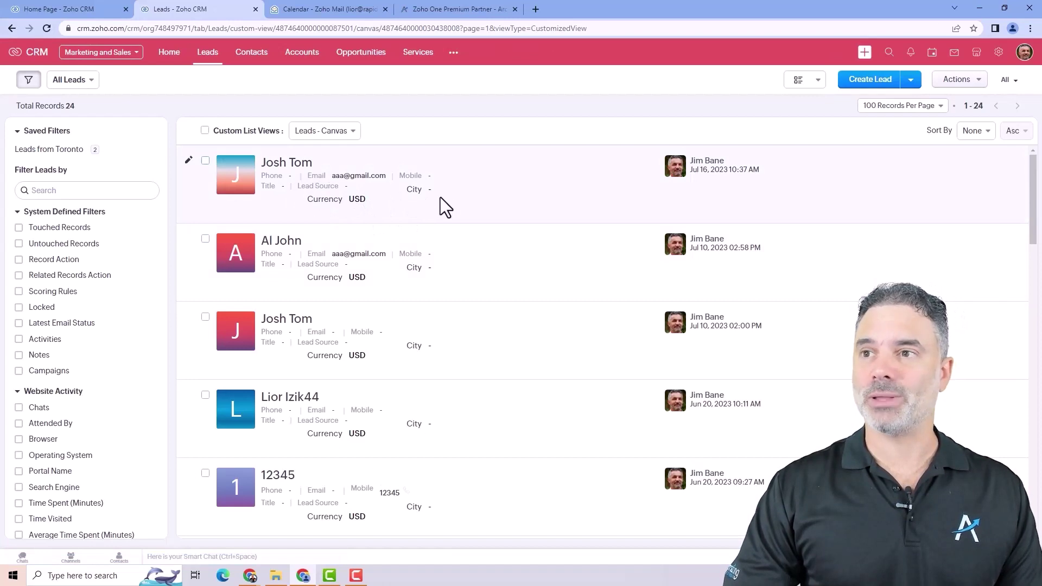
pyautogui.click(805, 79)
pyautogui.click(825, 173)
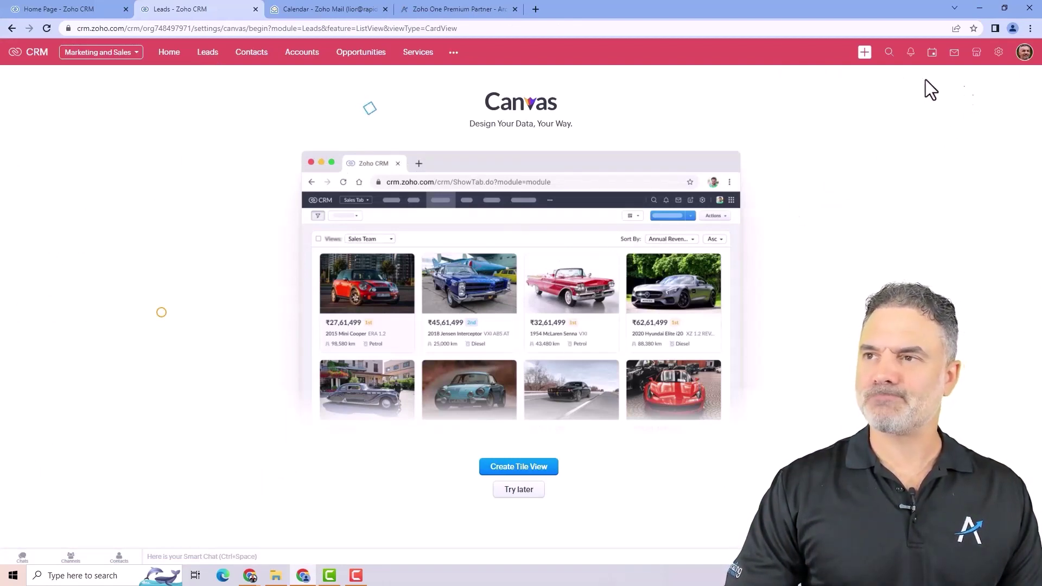
# - Try Table View, go back, then switch All Leads back to the standard List View
pyautogui.click(11, 28)
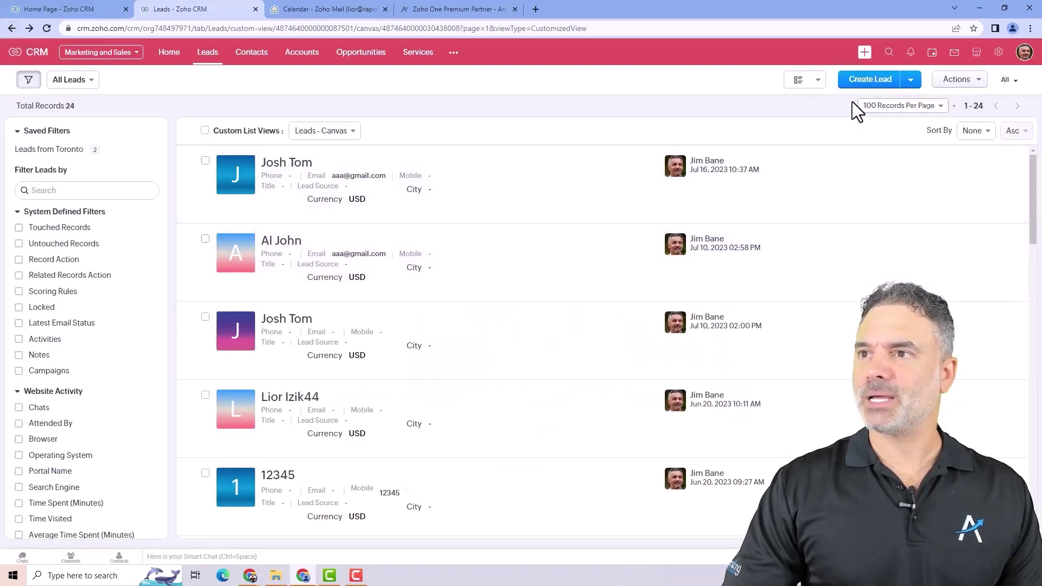
pyautogui.click(806, 80)
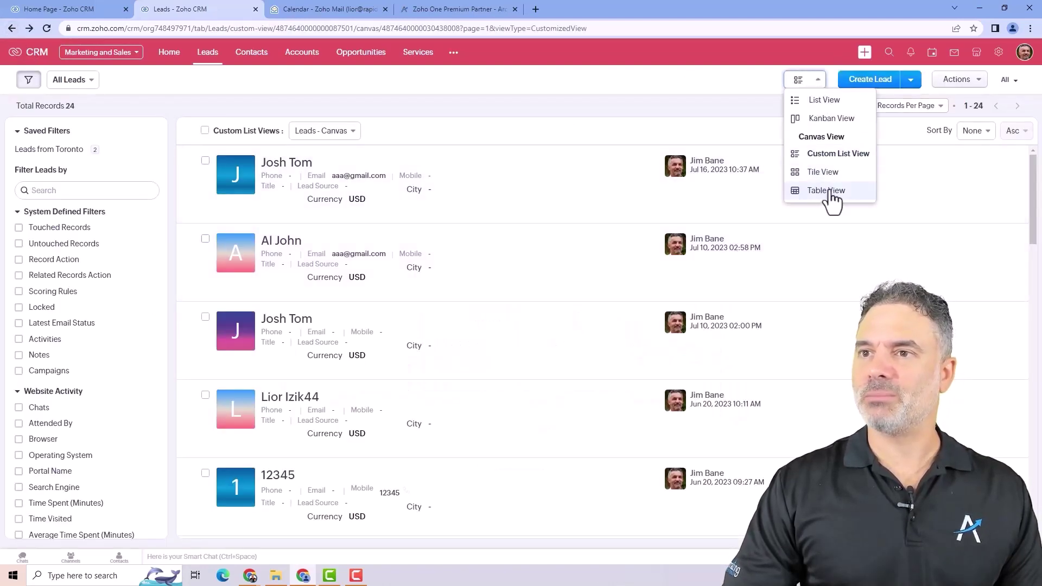
pyautogui.click(831, 194)
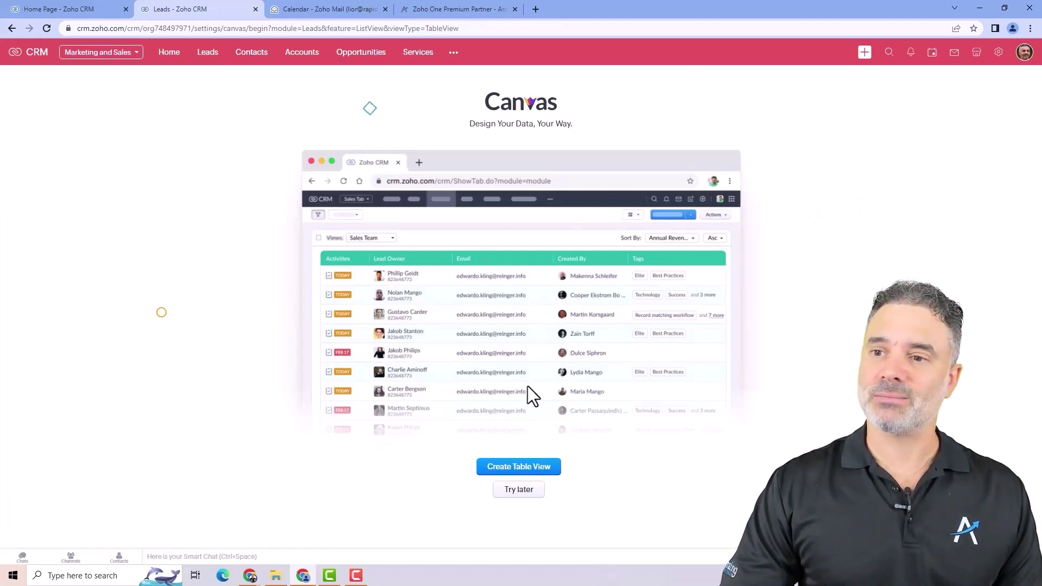
pyautogui.click(9, 31)
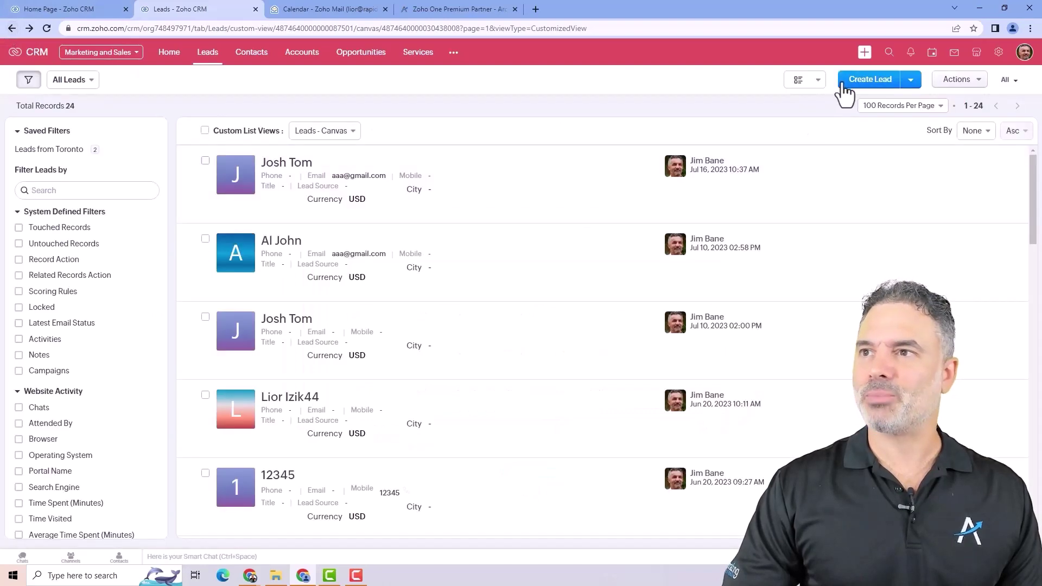
pyautogui.click(816, 80)
pyautogui.click(820, 100)
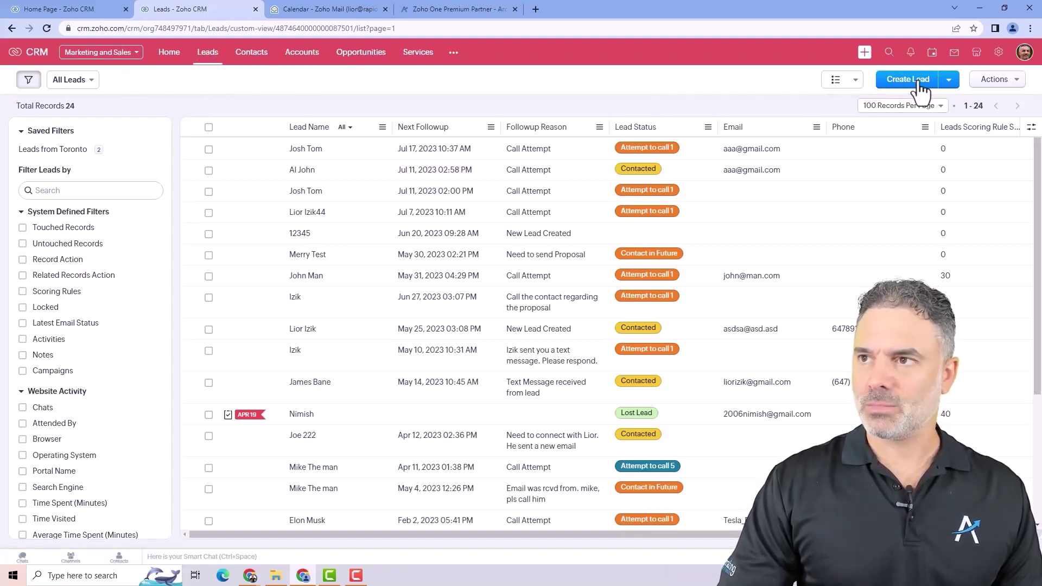
# - Open the Create Lead dropdown, visit the Import Leads page, then cancel back to the leads list
pyautogui.click(865, 52)
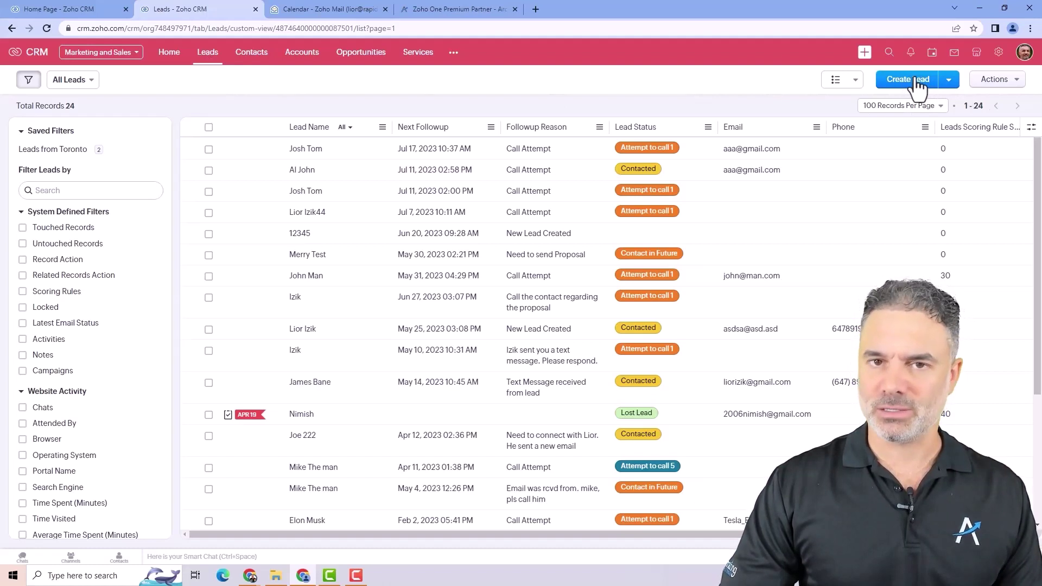
pyautogui.click(949, 81)
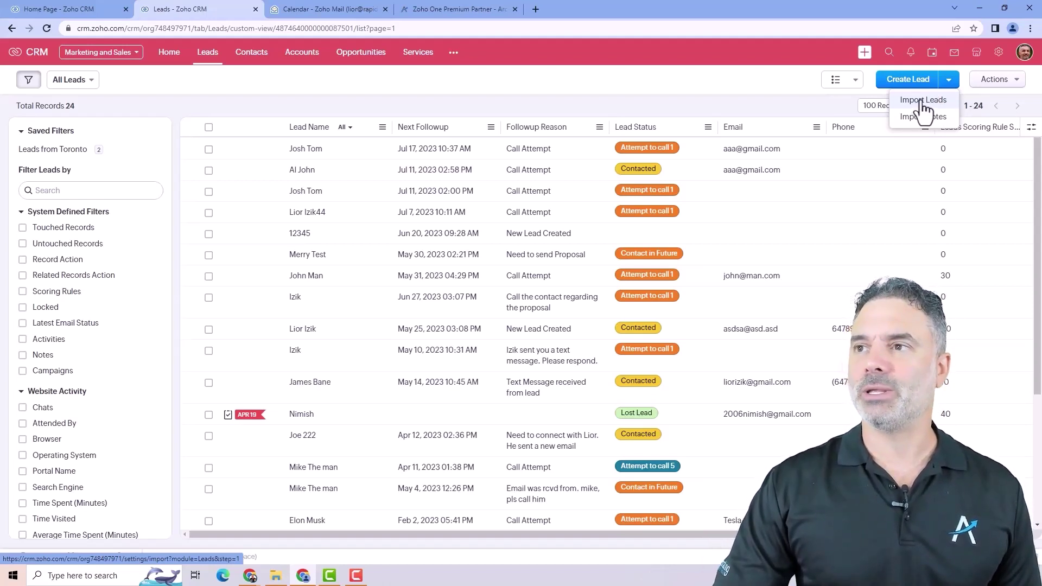
pyautogui.click(938, 101)
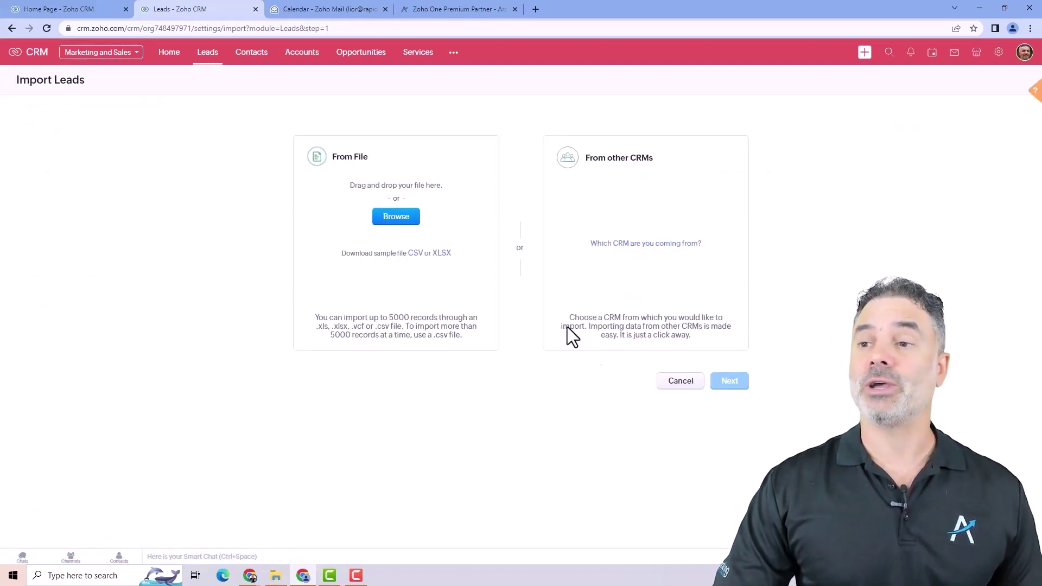
pyautogui.click(673, 383)
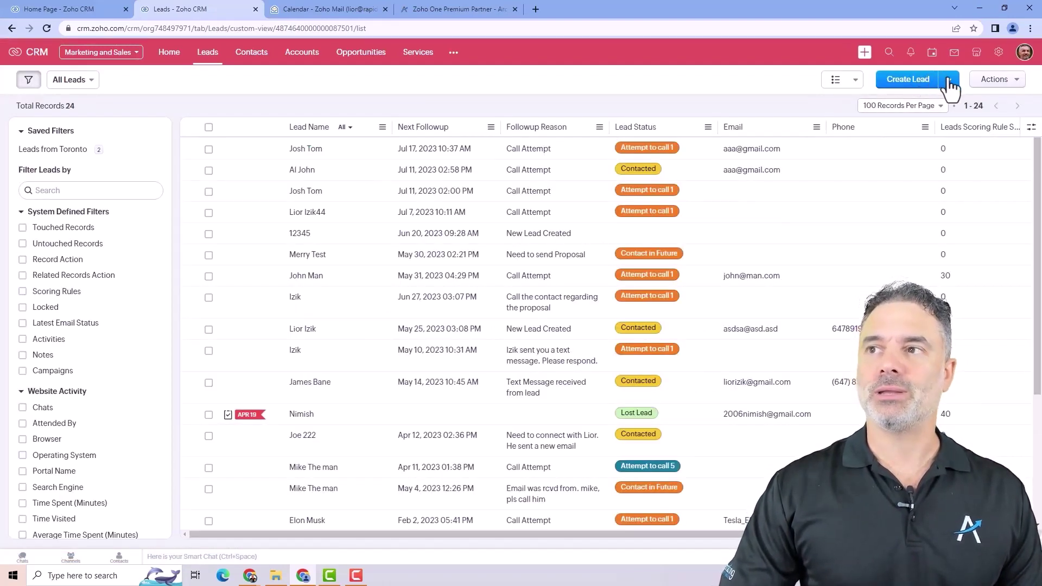
pyautogui.click(949, 81)
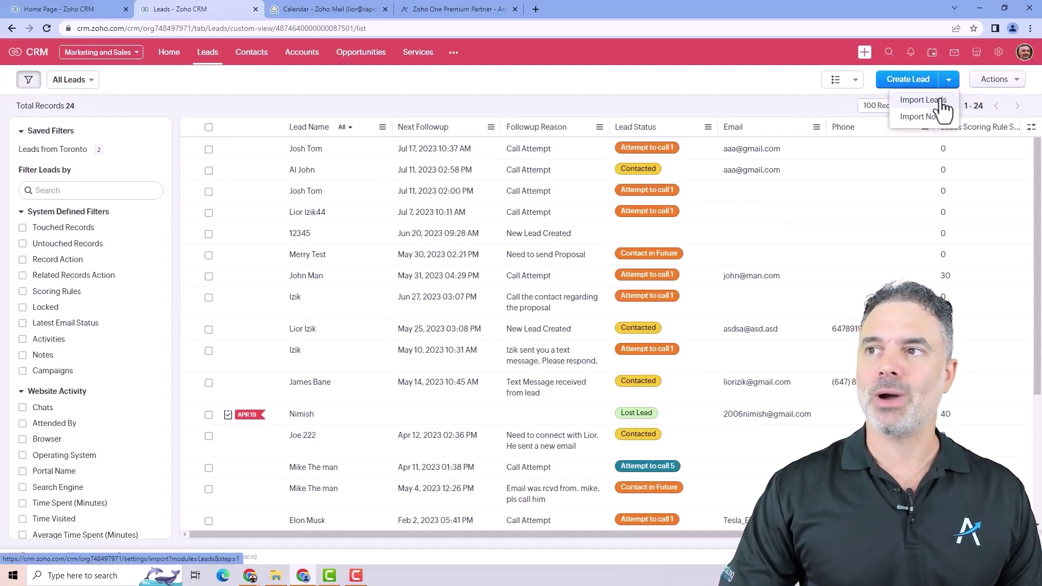
pyautogui.click(754, 89)
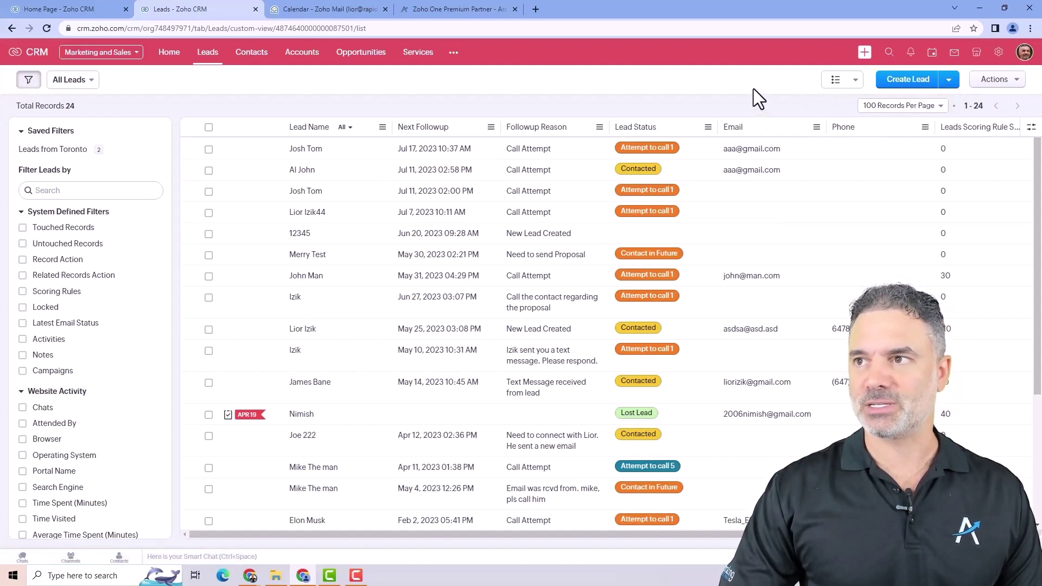
pyautogui.click(1014, 83)
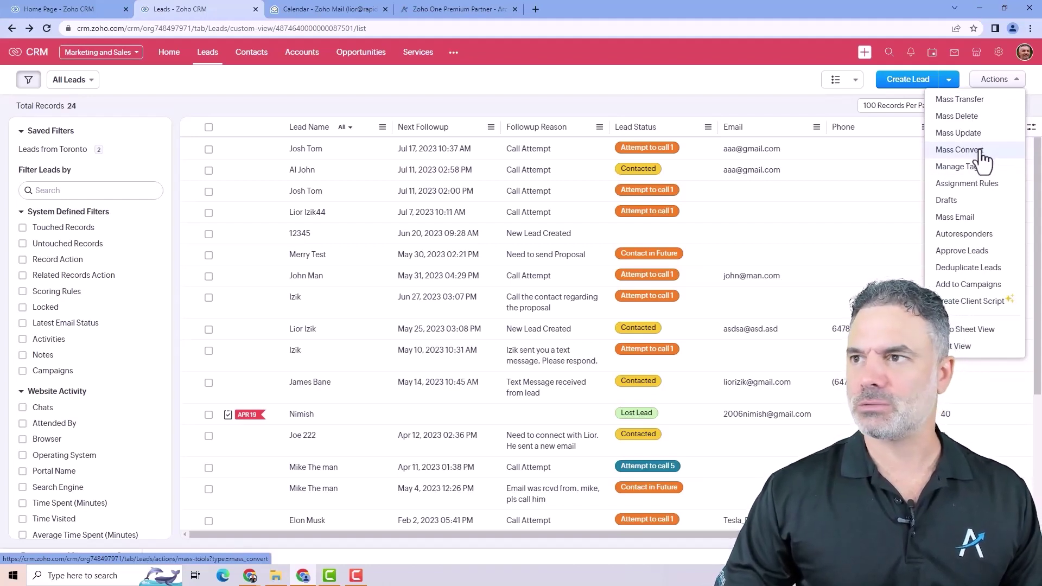
pyautogui.click(965, 152)
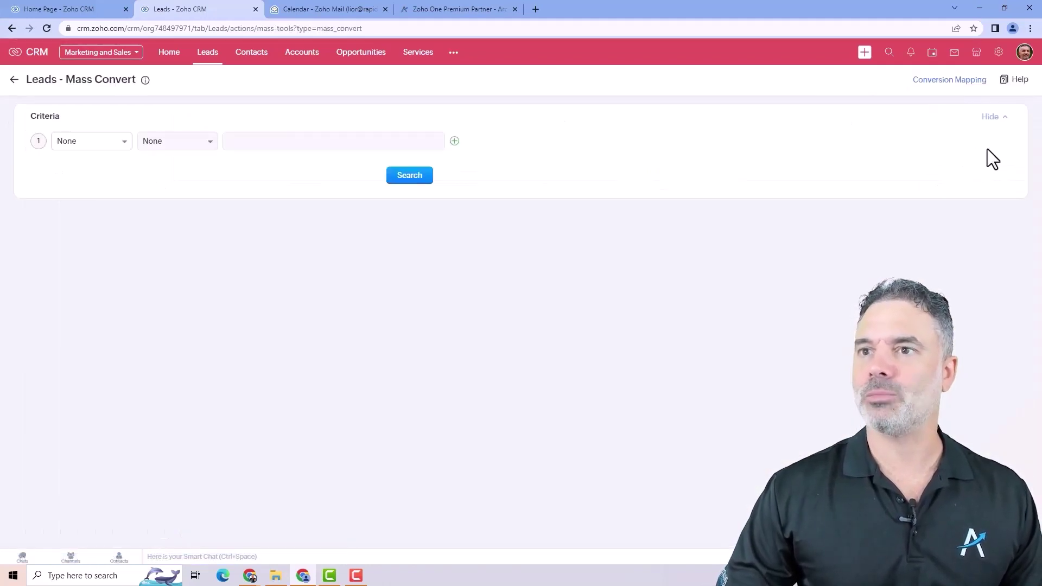
pyautogui.click(91, 143)
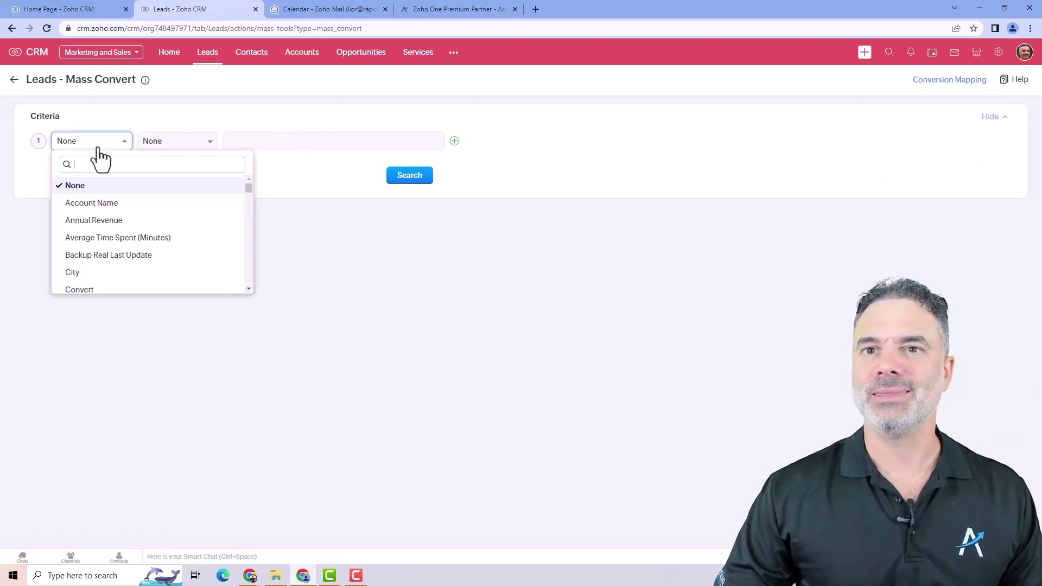
pyautogui.click(102, 273)
pyautogui.click(171, 142)
pyautogui.click(163, 177)
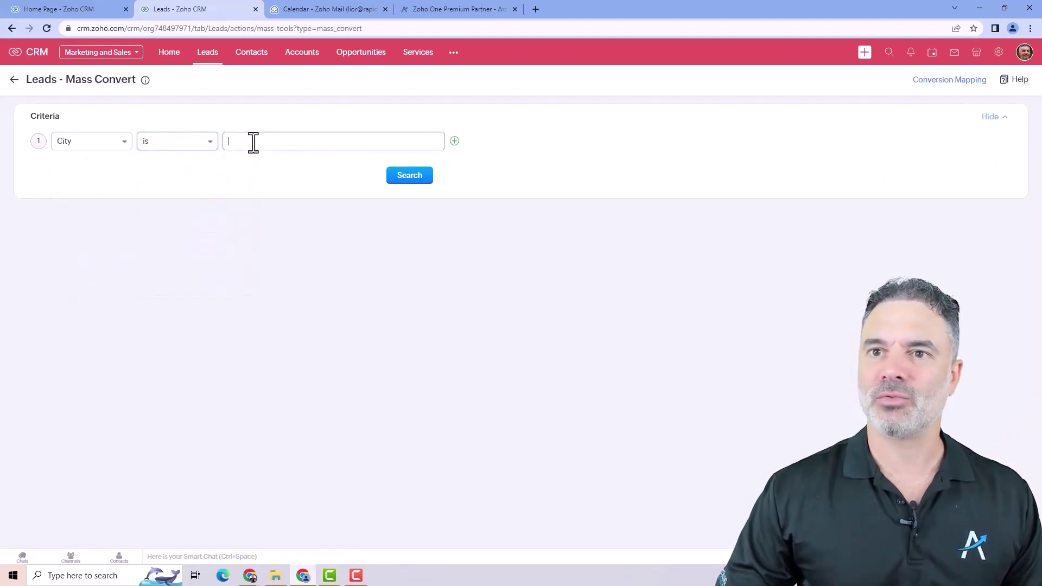
pyautogui.click(253, 142)
pyautogui.write('toronto')
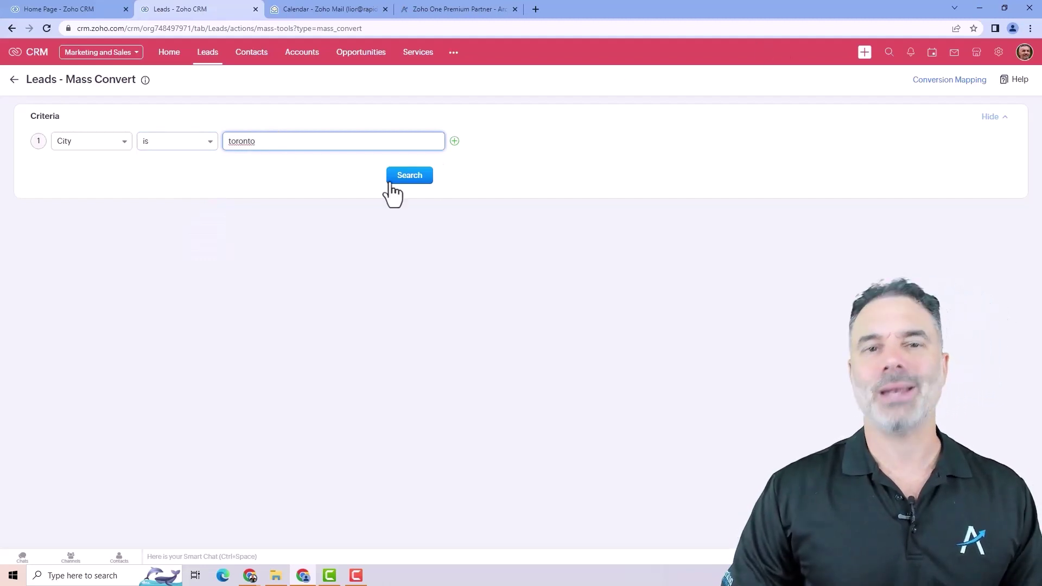
pyautogui.click(14, 80)
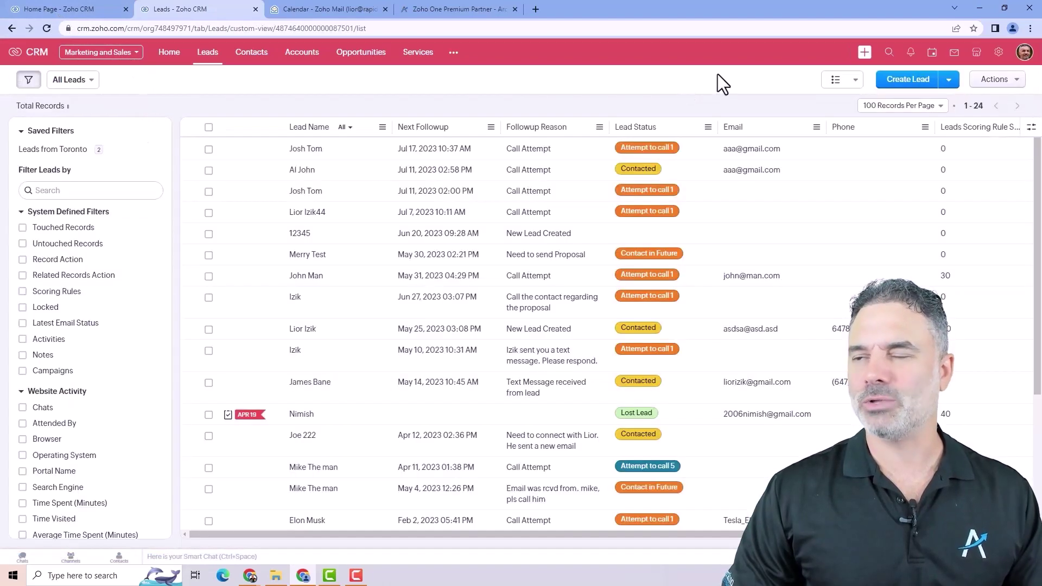
pyautogui.click(1010, 81)
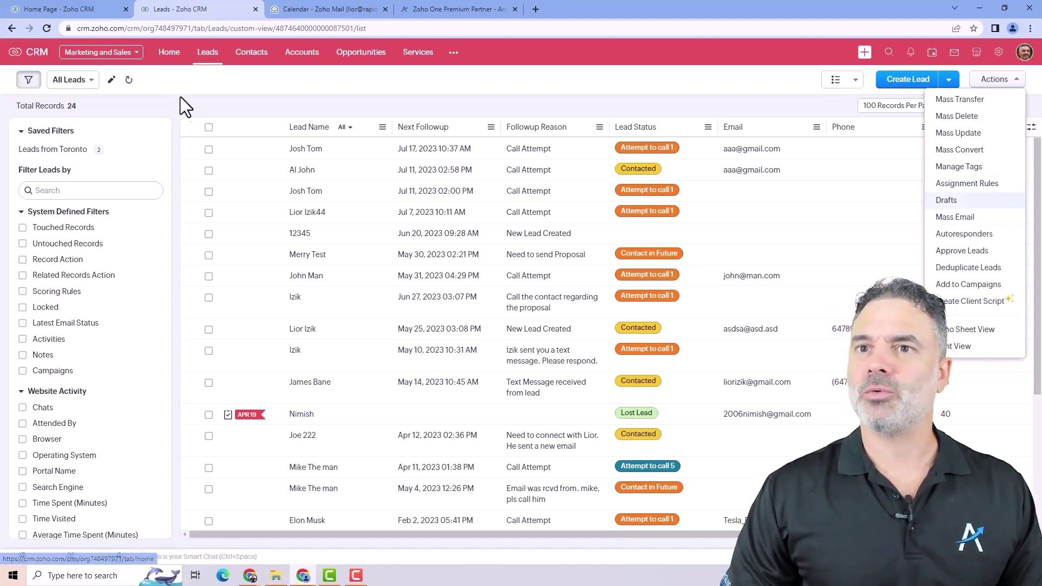
pyautogui.click(209, 127)
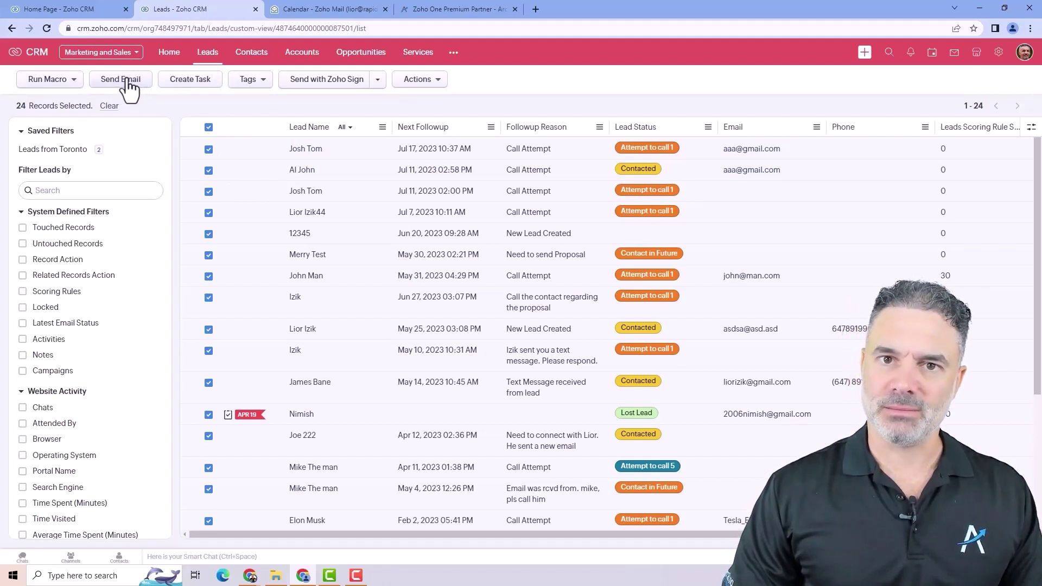
pyautogui.click(209, 128)
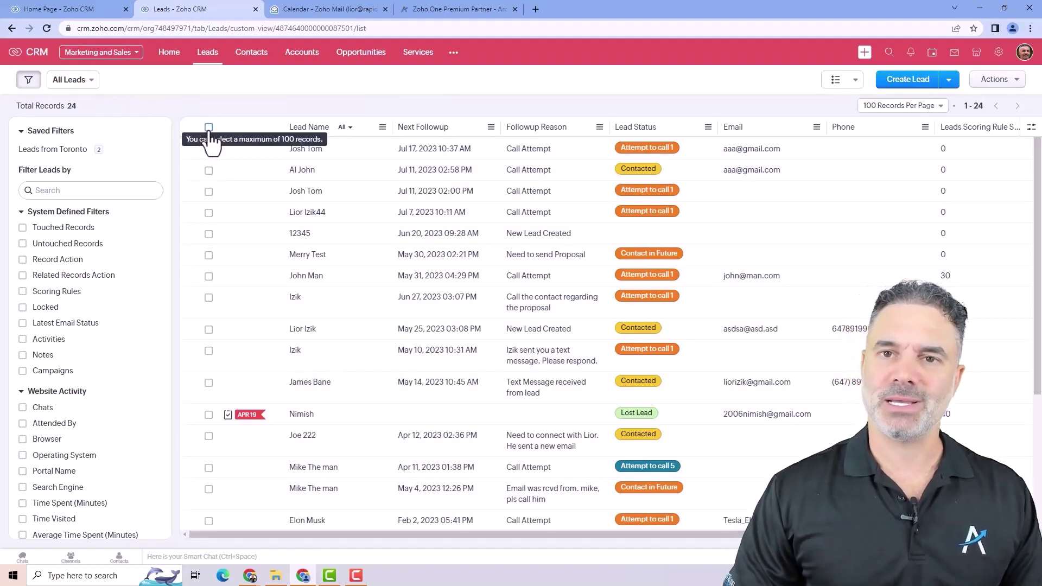
pyautogui.click(1009, 81)
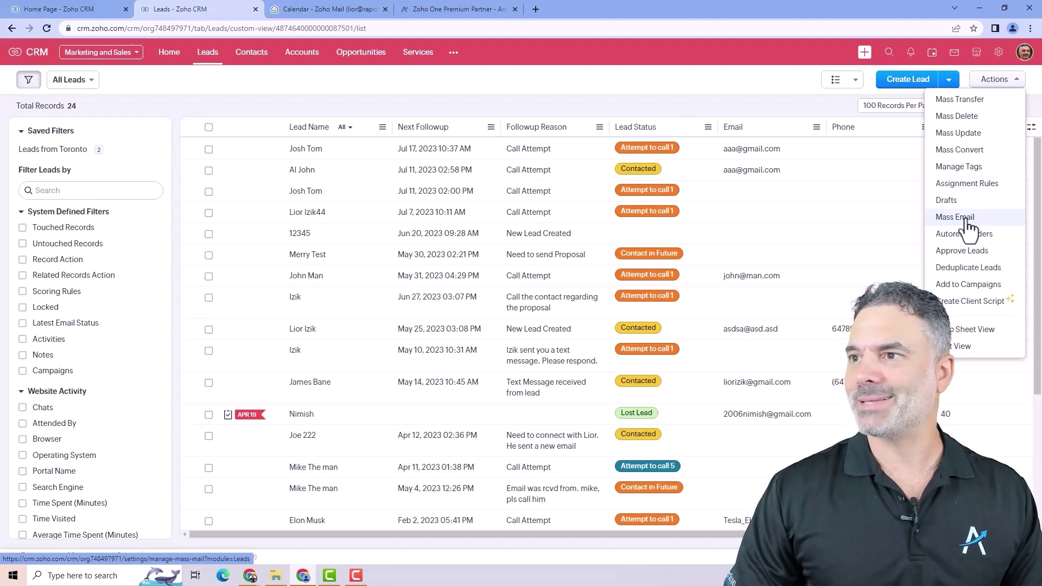
pyautogui.click(970, 219)
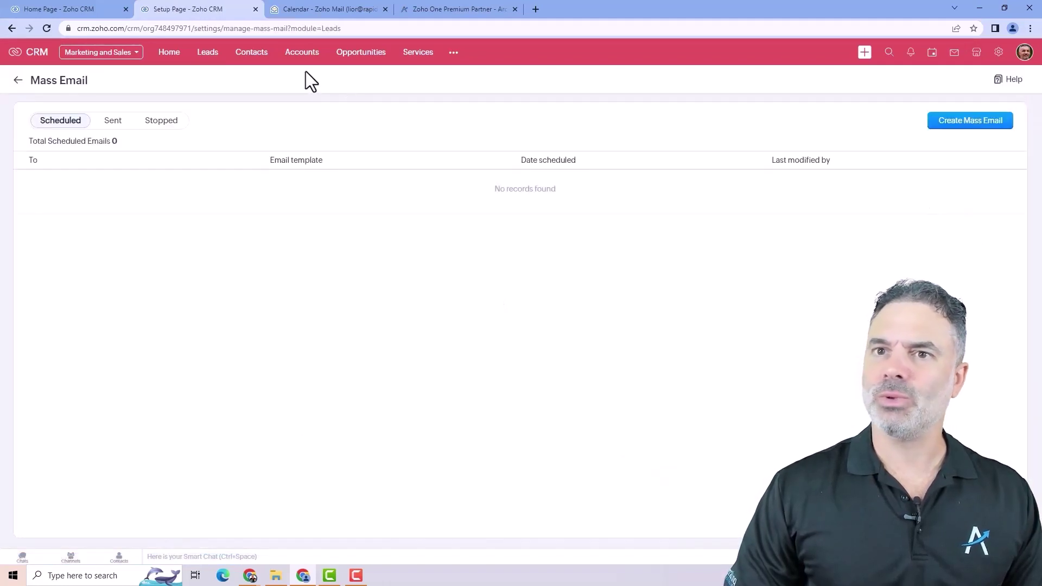
pyautogui.click(114, 122)
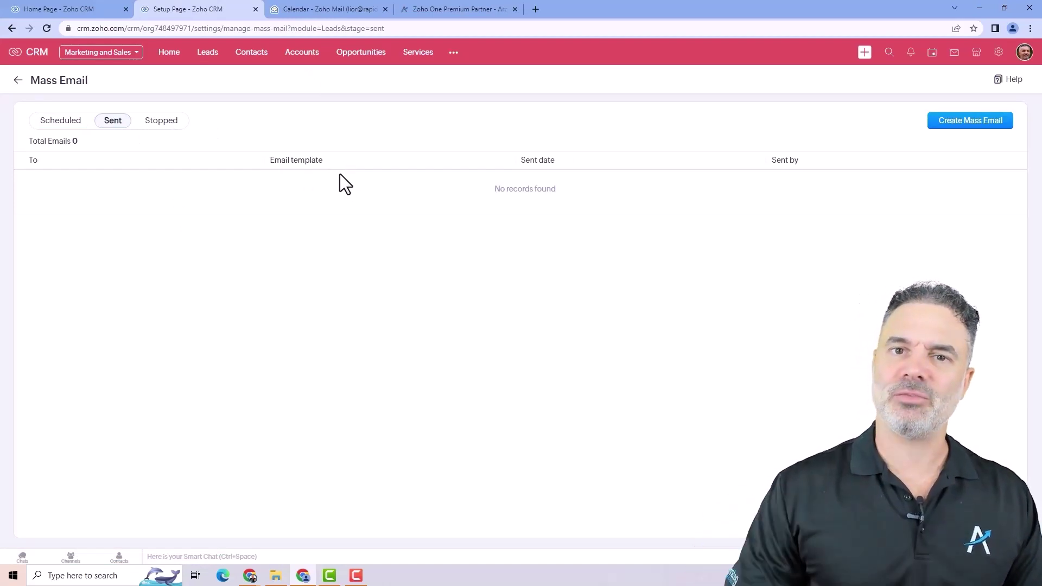
pyautogui.click(203, 52)
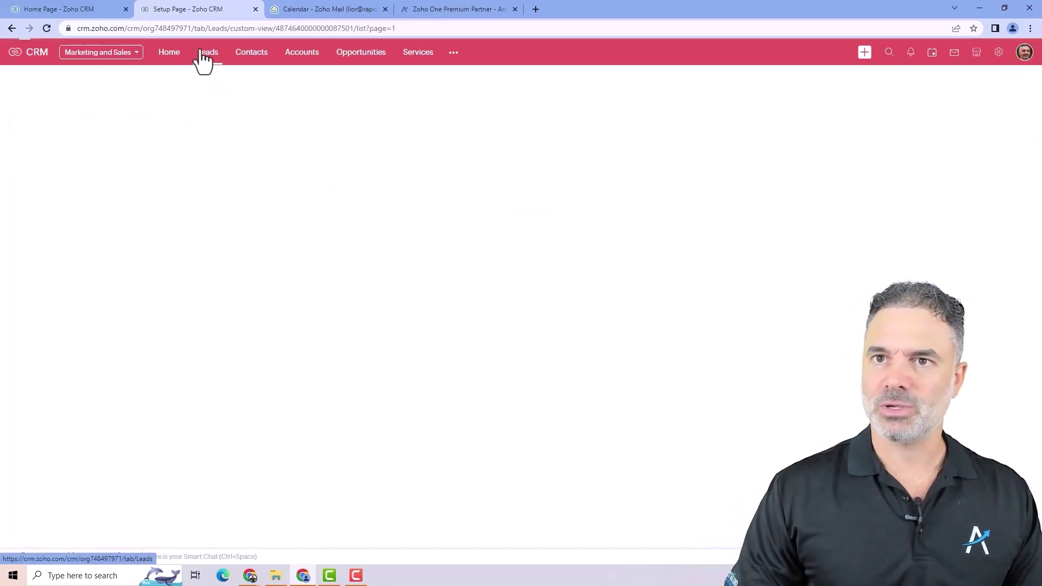
# - Tick the checkboxes of three leads in the list
pyautogui.click(209, 150)
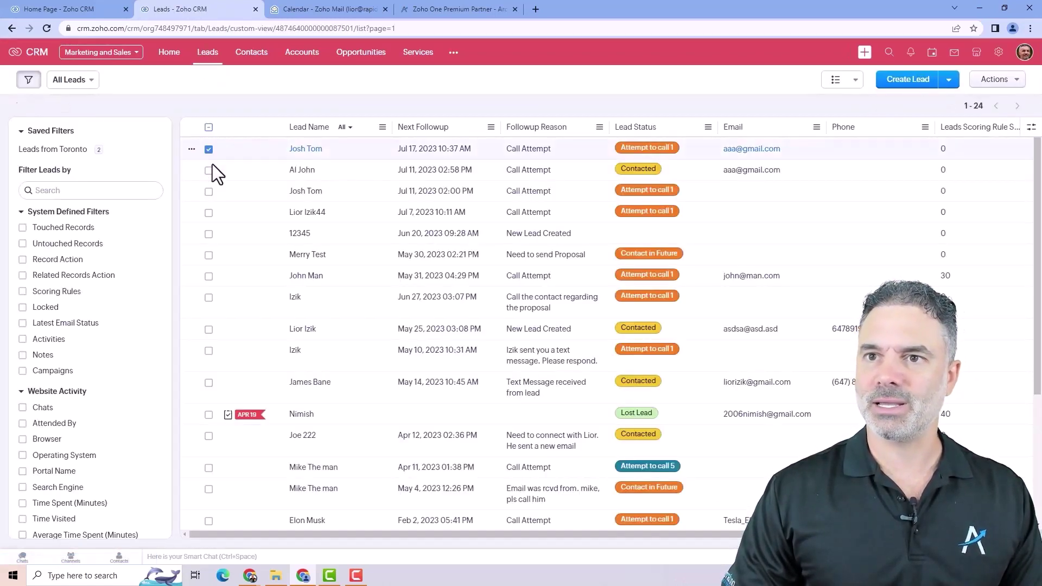
pyautogui.click(208, 170)
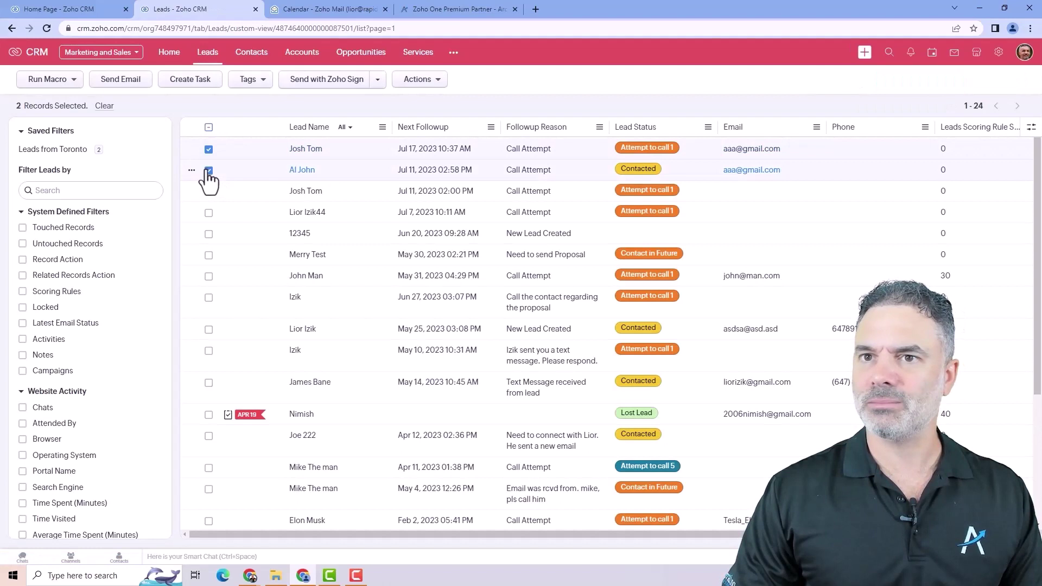
pyautogui.click(209, 171)
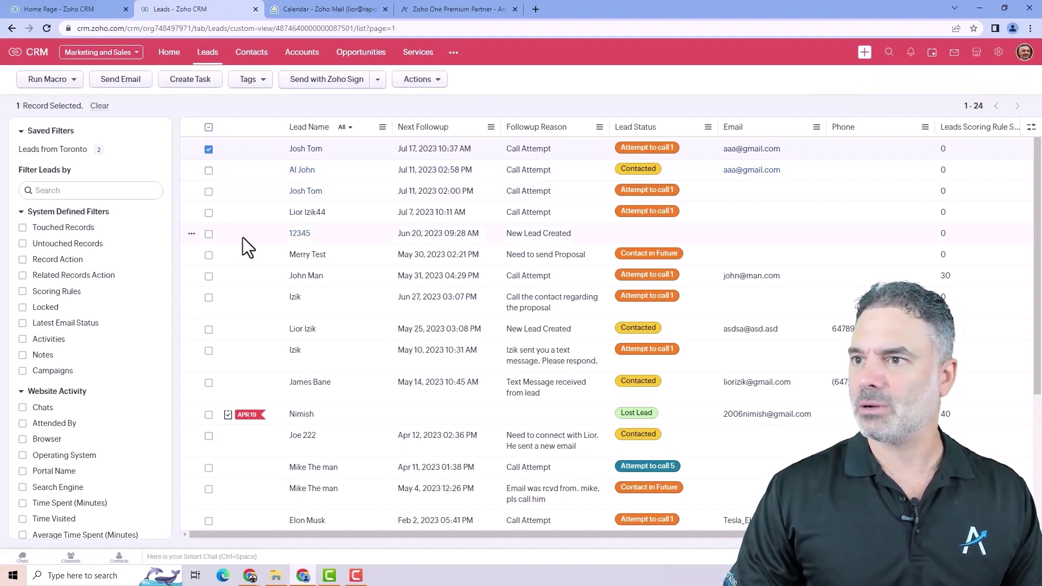
pyautogui.click(209, 277)
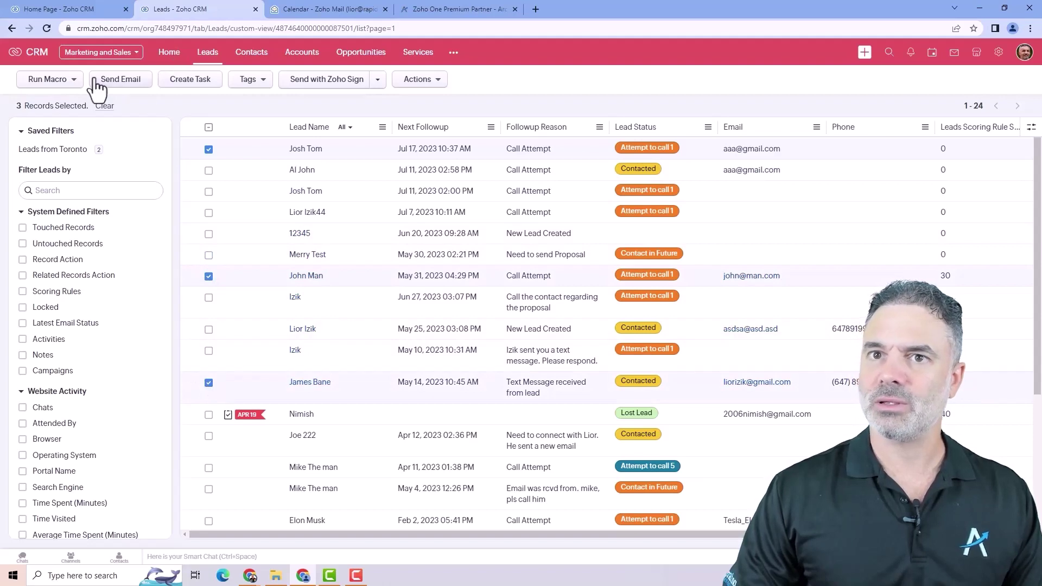
# - Send the selected leads the '50 percent off' email template and close the confirmation
pyautogui.click(116, 81)
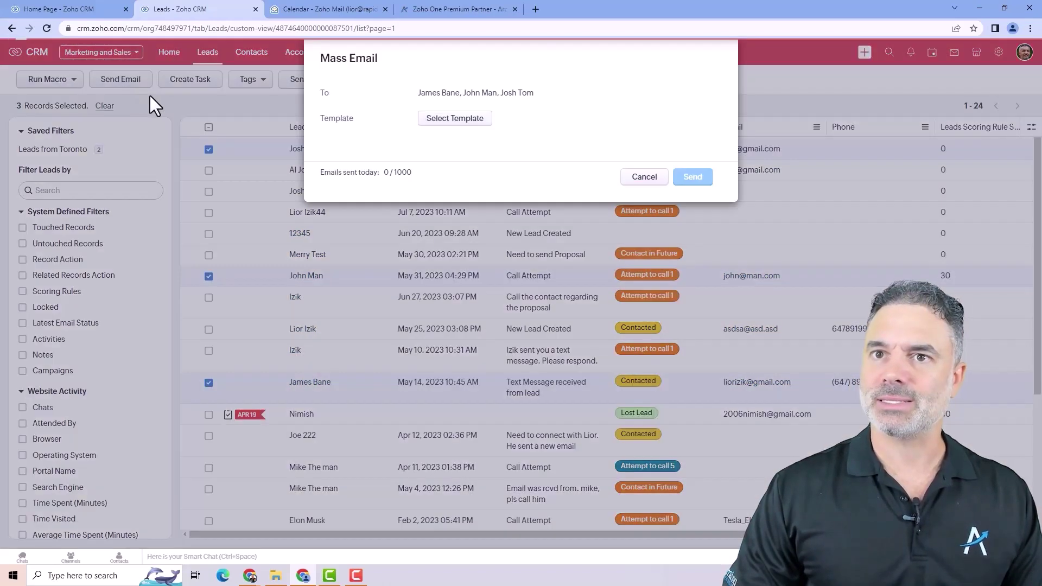
pyautogui.click(450, 121)
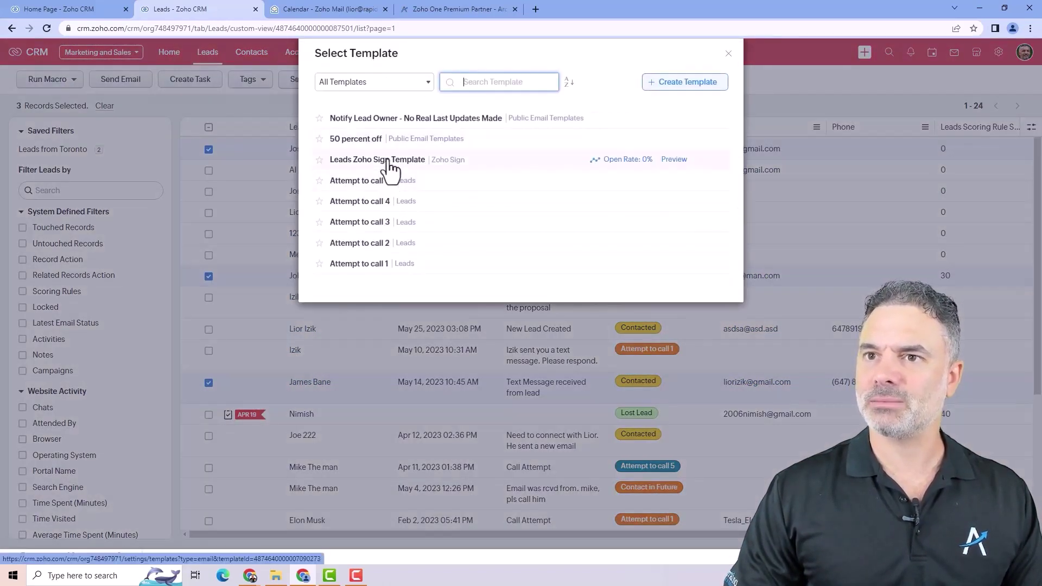
pyautogui.click(369, 140)
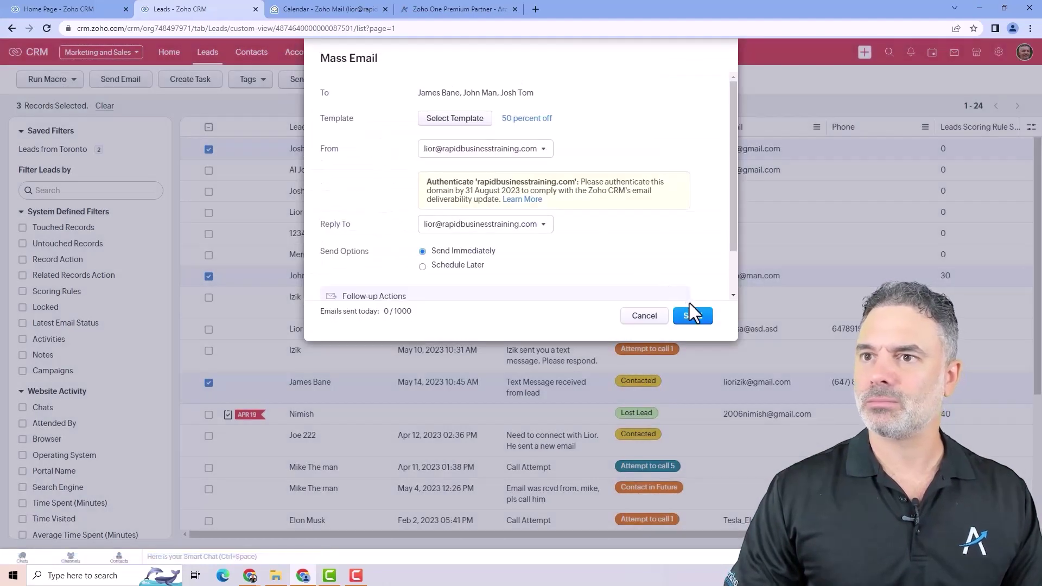
pyautogui.click(695, 316)
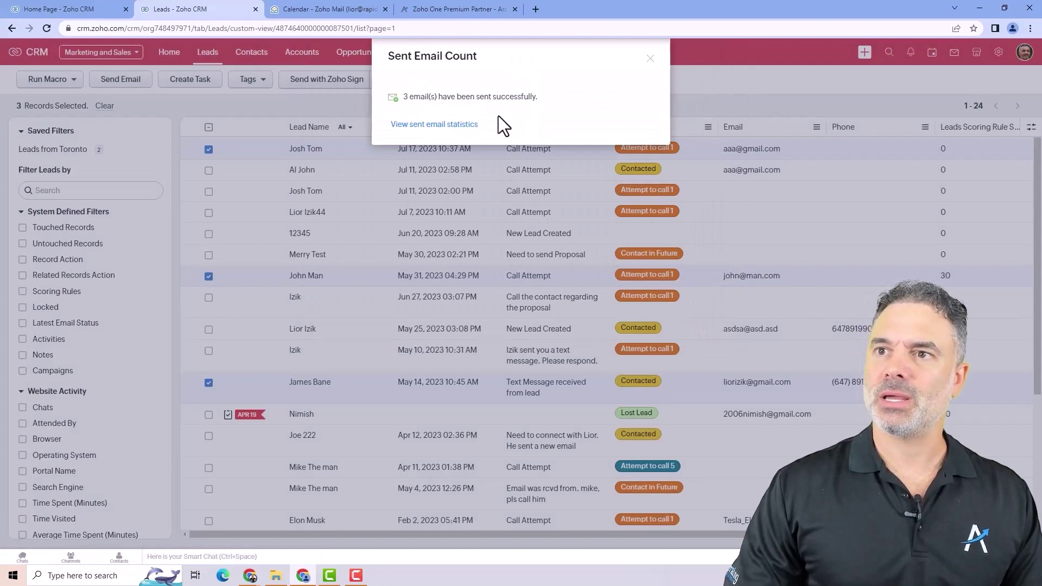
pyautogui.moveTo(427, 98); pyautogui.dragTo(555, 89)
pyautogui.click(651, 58)
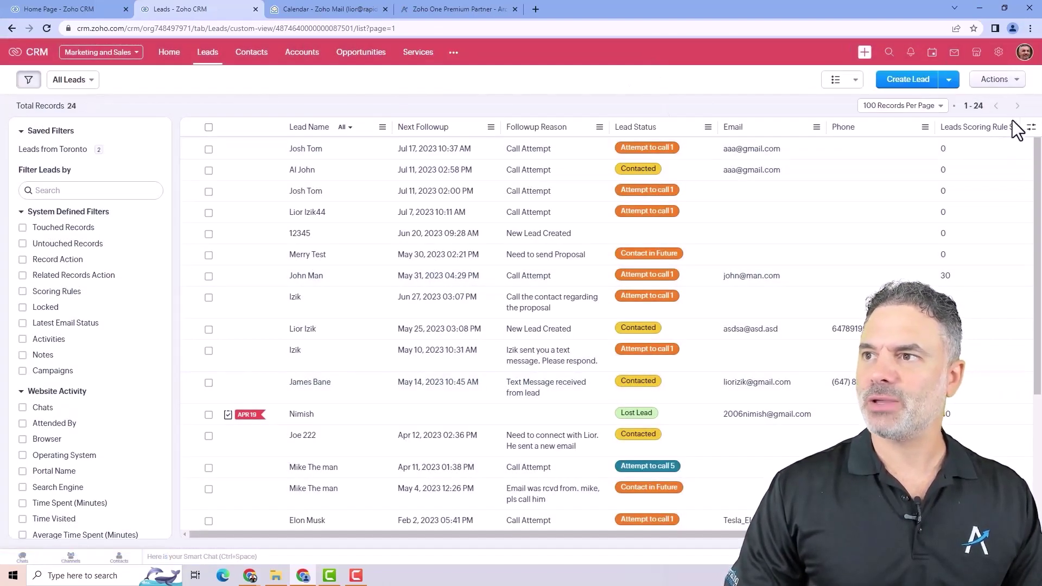
# - Review the sent mass email's stats (1 bounced, 2 delivered, 1 opened), then return to Leads
pyautogui.click(987, 87)
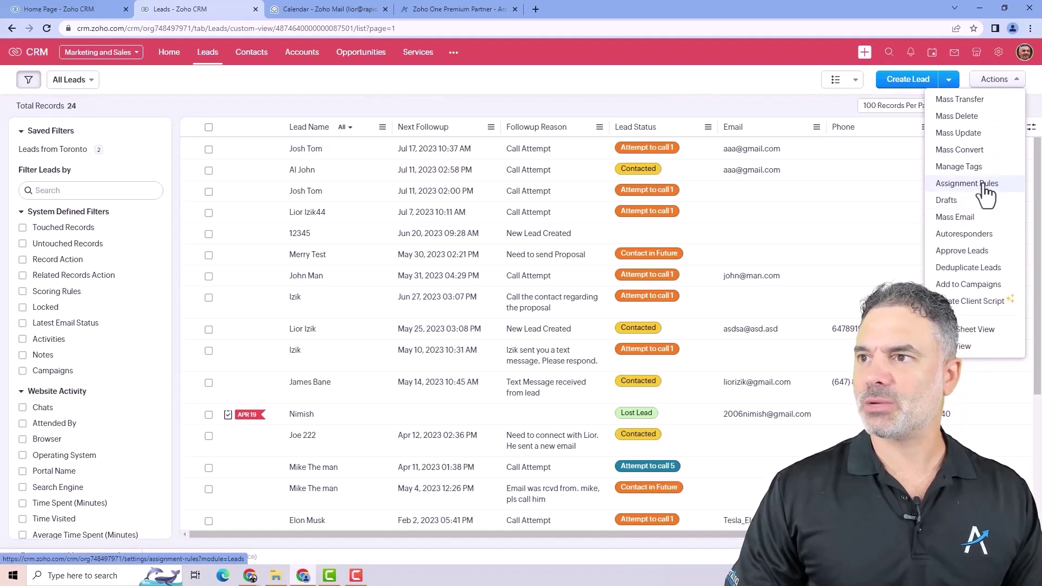
pyautogui.click(968, 217)
pyautogui.click(114, 121)
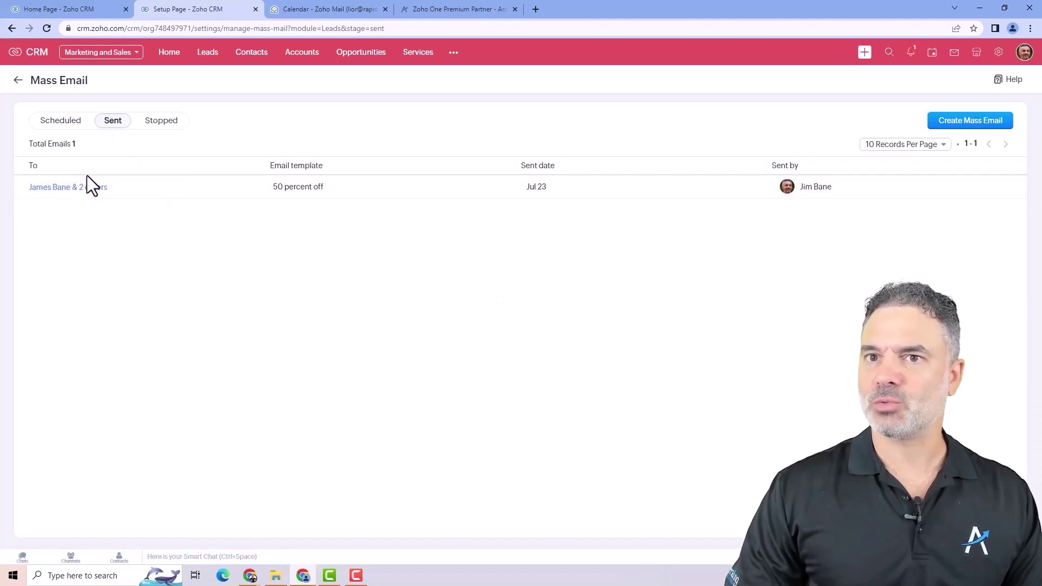
pyautogui.click(89, 187)
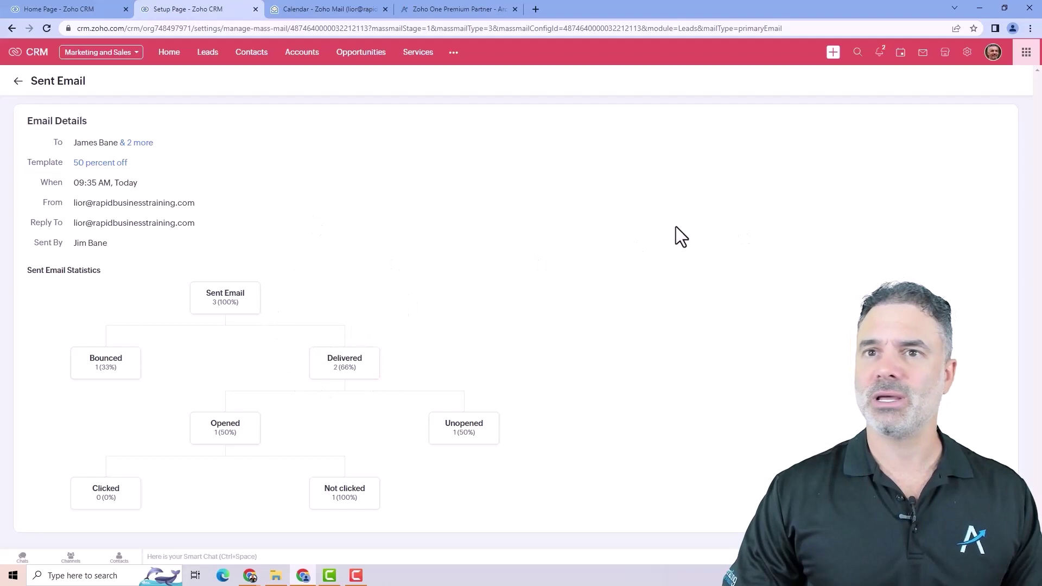
pyautogui.click(24, 84)
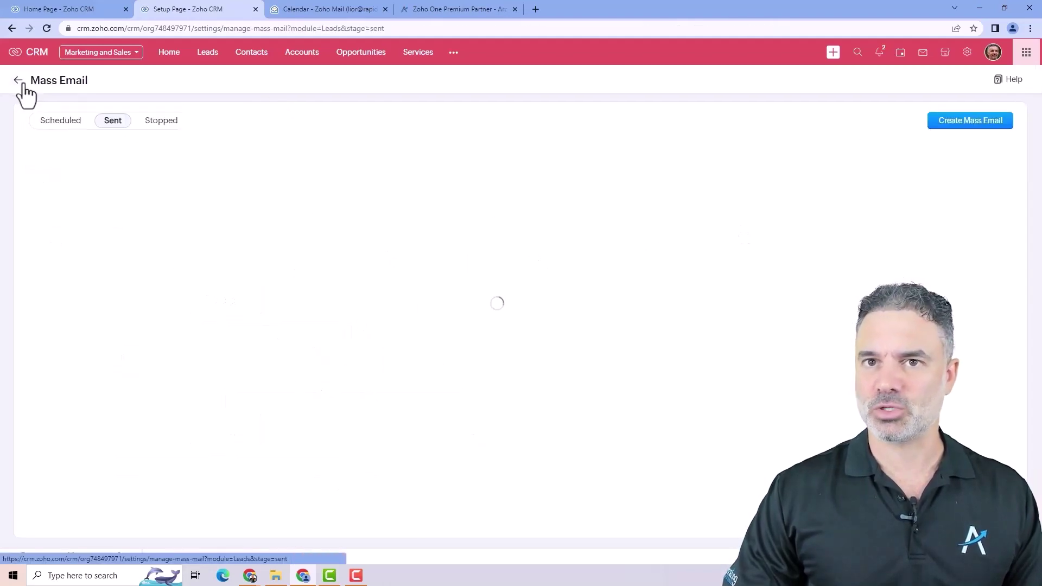
pyautogui.click(18, 82)
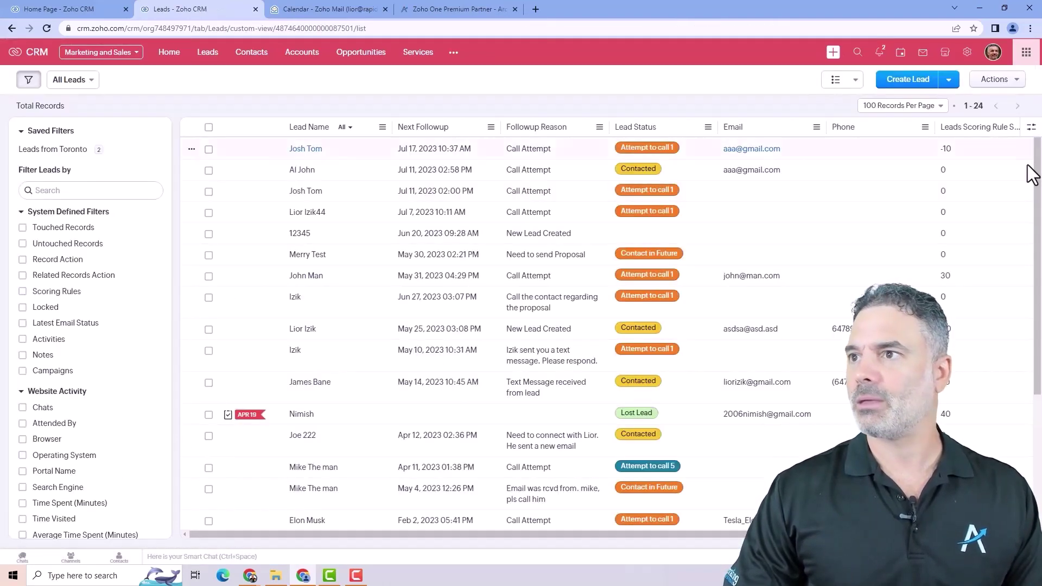
# - Open the Actions dropdown at the top right of the All Leads list
pyautogui.click(996, 80)
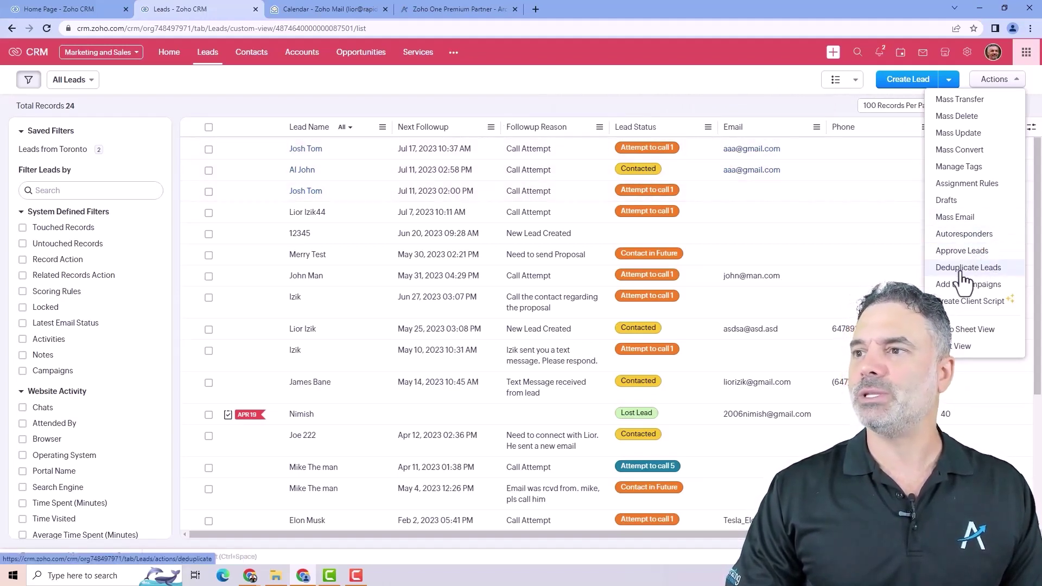
# - Run Deduplicate Leads matching on Email, confirming the check and acknowledging the notice
pyautogui.click(981, 268)
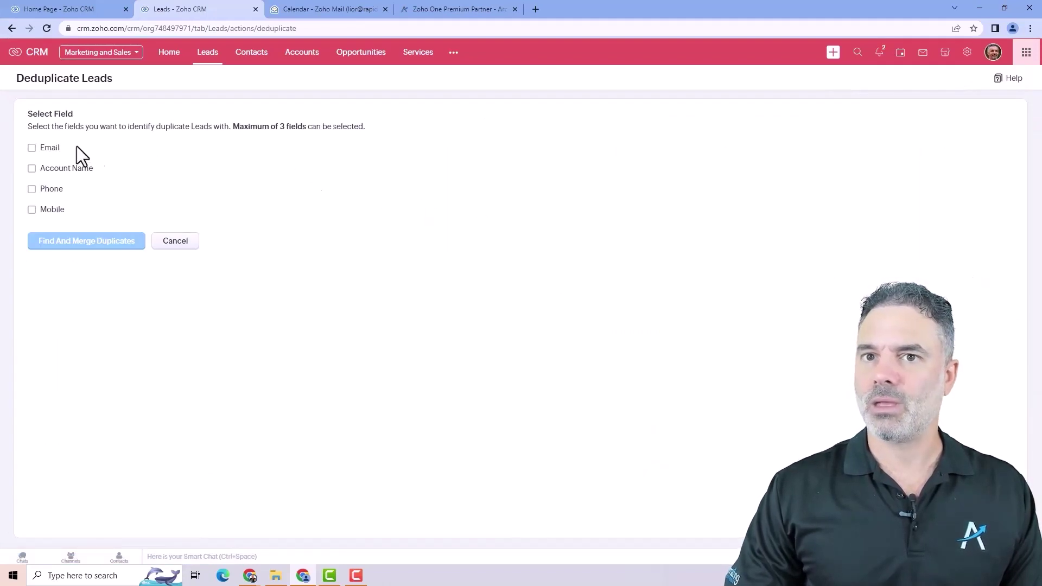
pyautogui.click(31, 148)
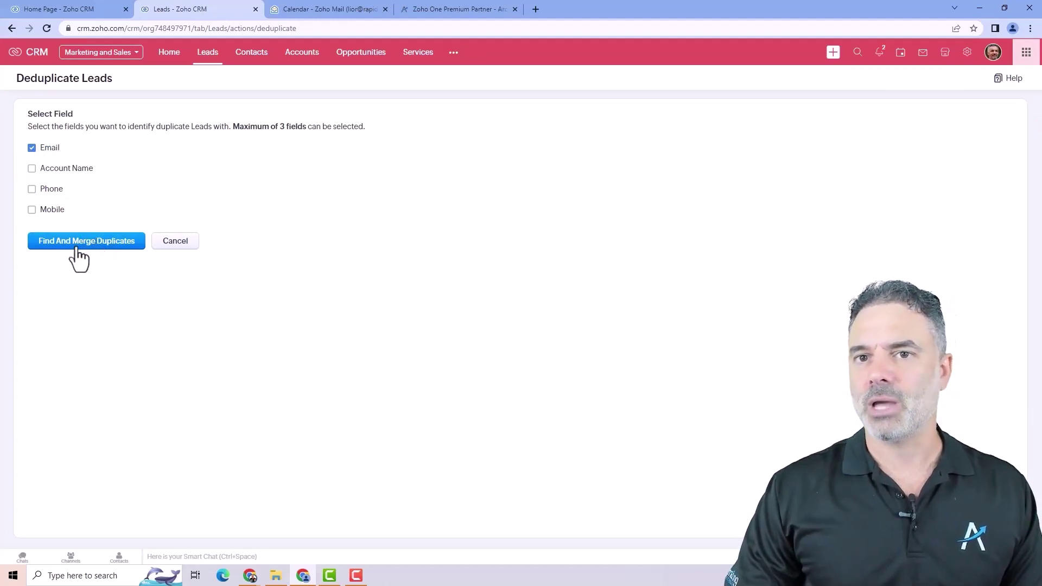
pyautogui.click(96, 243)
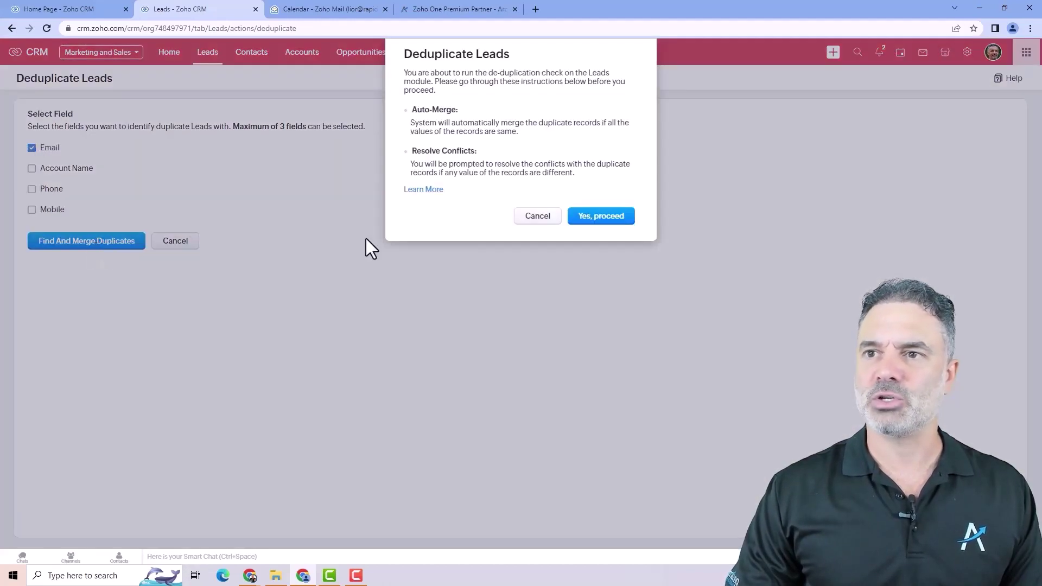
pyautogui.click(601, 216)
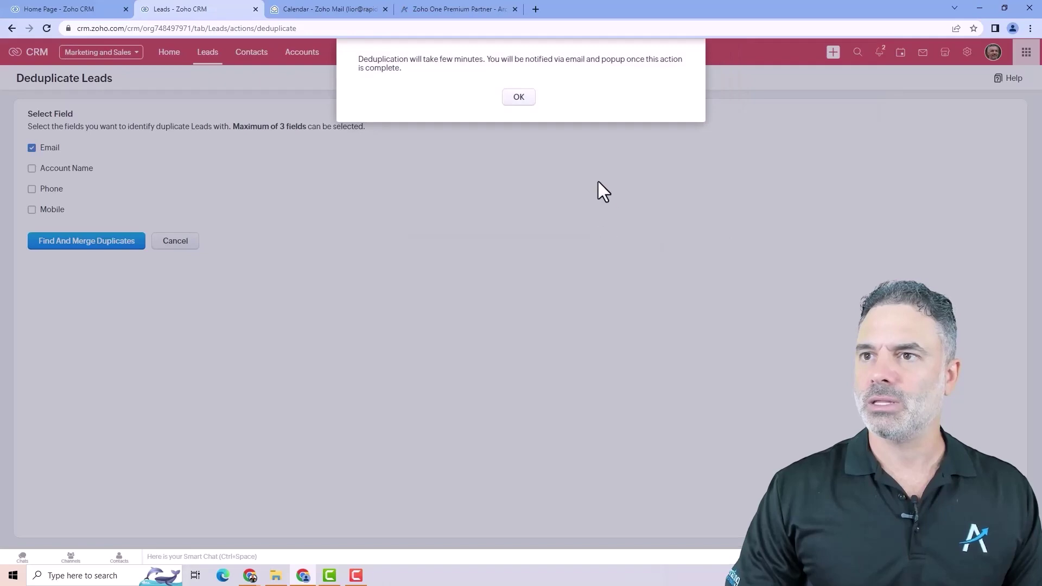
pyautogui.click(519, 97)
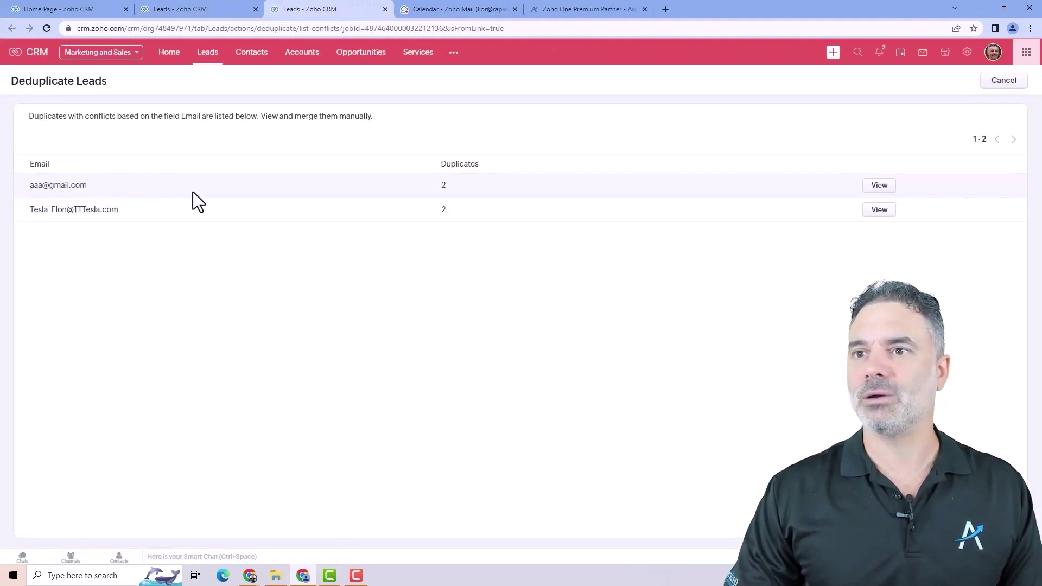
pyautogui.moveTo(50, 209); pyautogui.dragTo(79, 209)
pyautogui.click(100, 237)
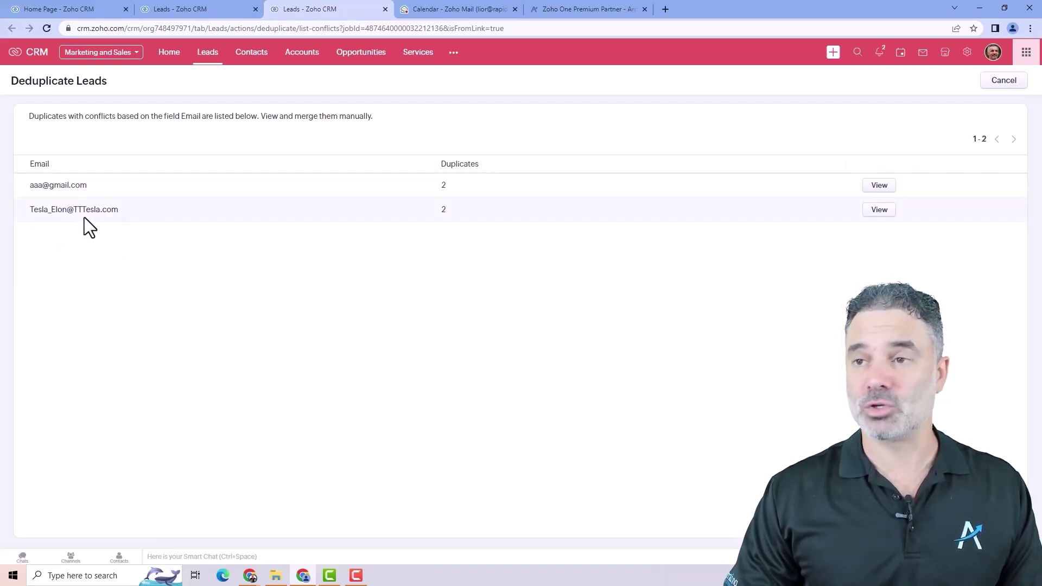
pyautogui.click(879, 185)
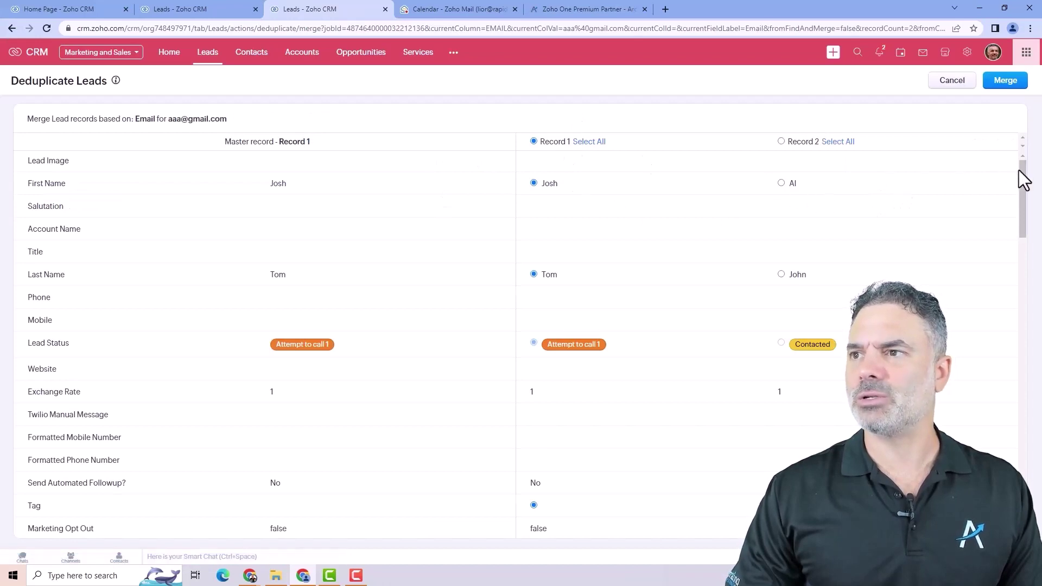
pyautogui.moveTo(1019, 174)
pyautogui.mouseDown()
pyautogui.moveTo(1037, 242)
pyautogui.moveTo(1030, 170)
pyautogui.mouseUp()
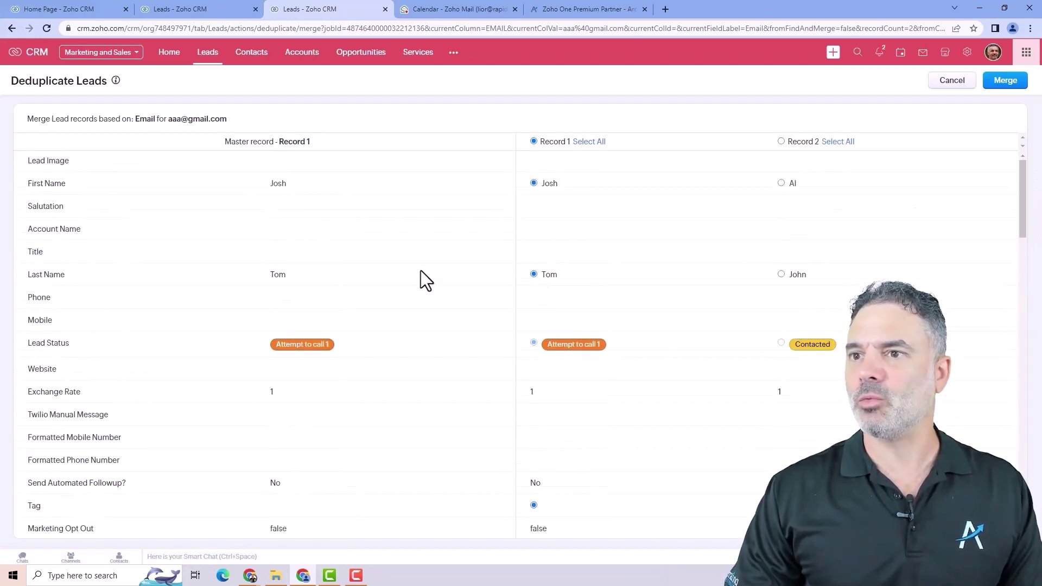
pyautogui.click(781, 183)
pyautogui.click(782, 275)
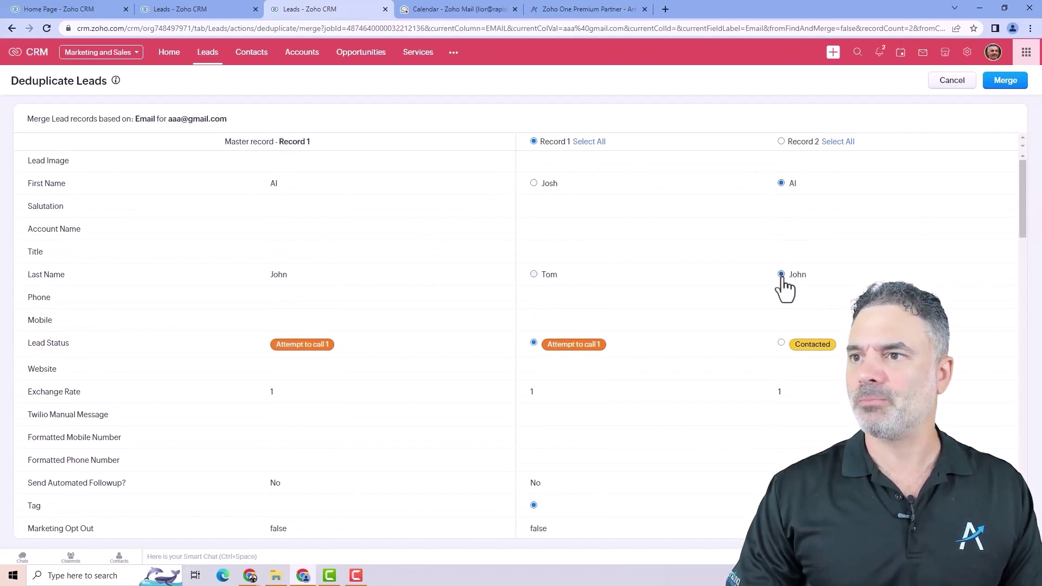
pyautogui.click(1010, 81)
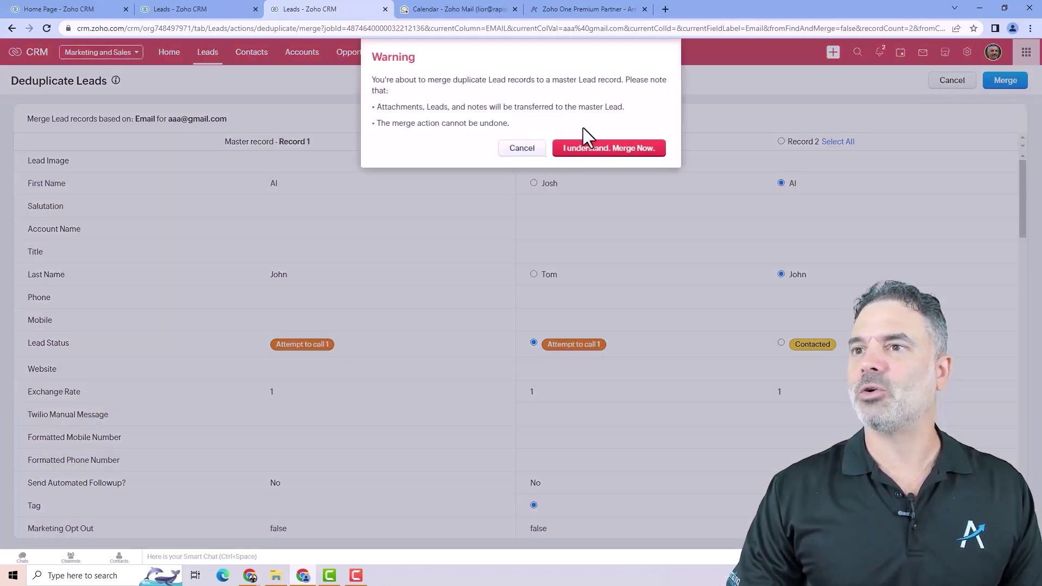
pyautogui.click(584, 156)
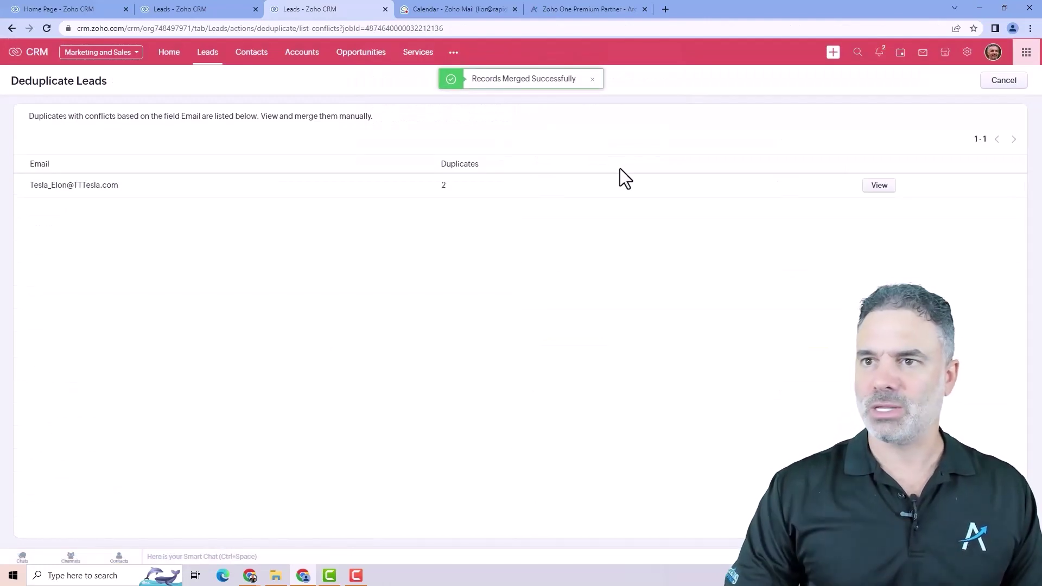
pyautogui.click(1012, 85)
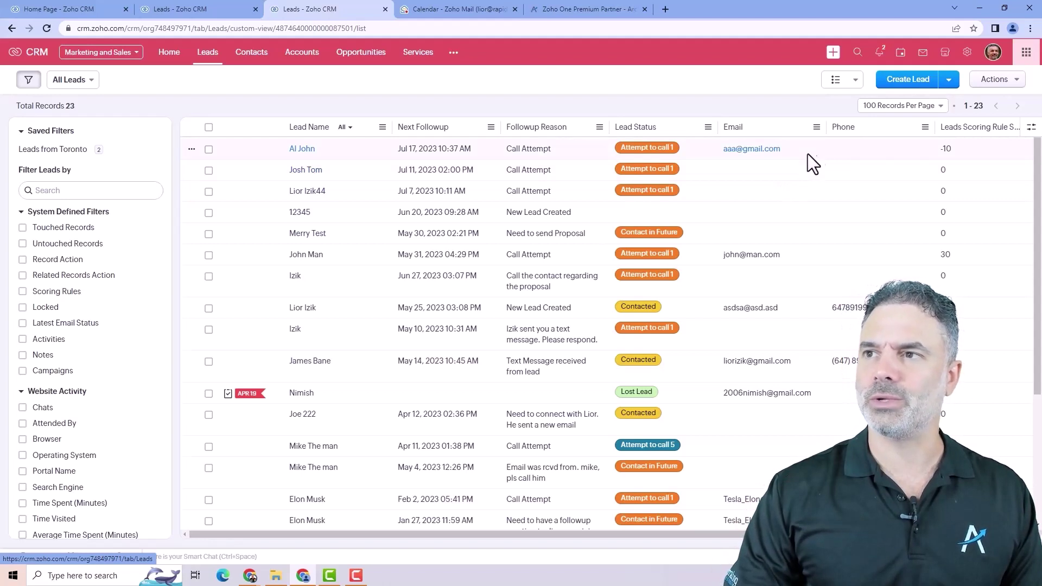
# - Open the 23 leads in Zoho Sheet View as Leads_1690119516771.xls, dismissing the updates notice
pyautogui.click(994, 79)
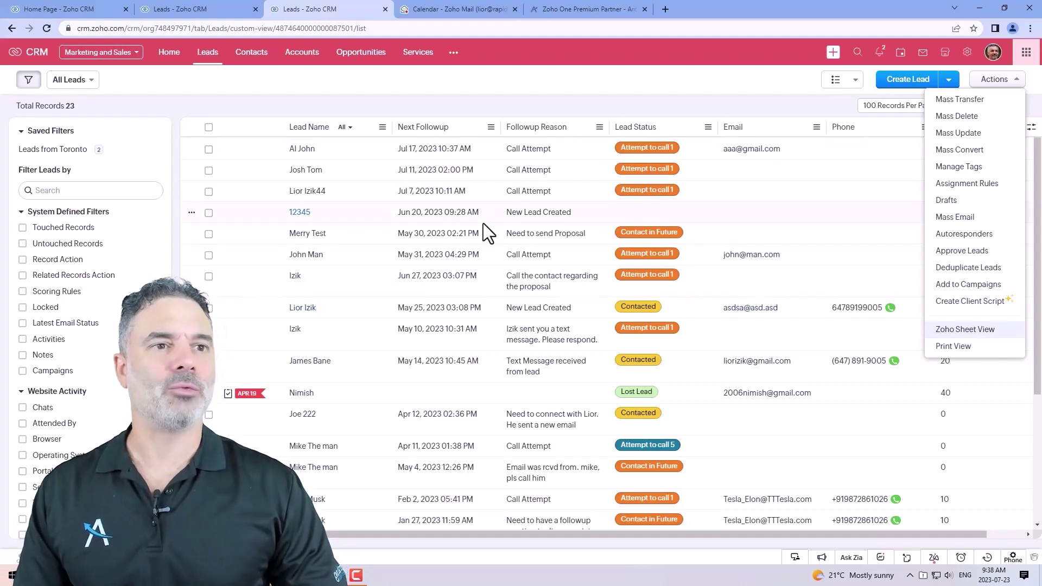
pyautogui.click(970, 331)
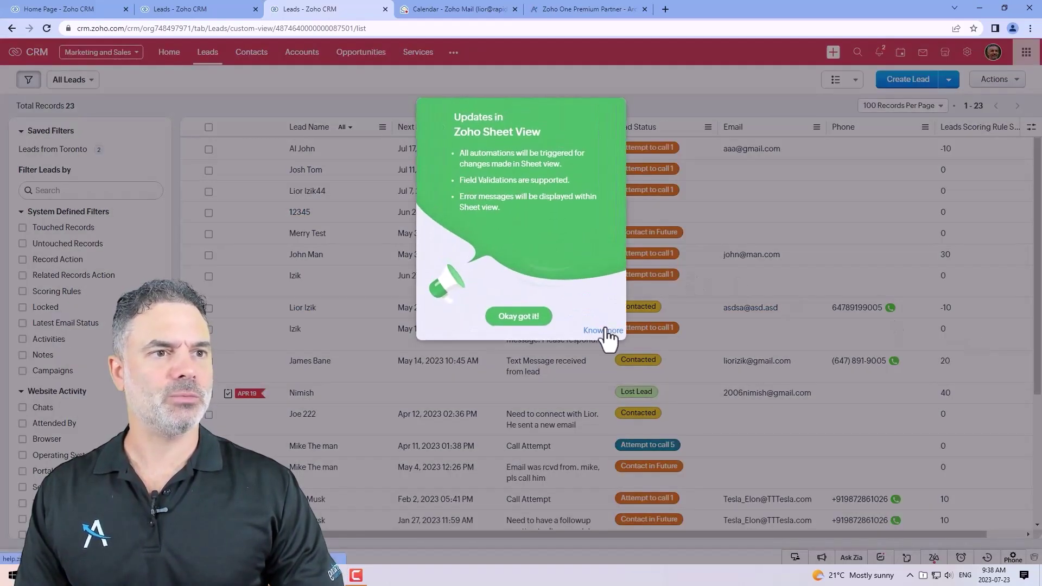
pyautogui.click(529, 318)
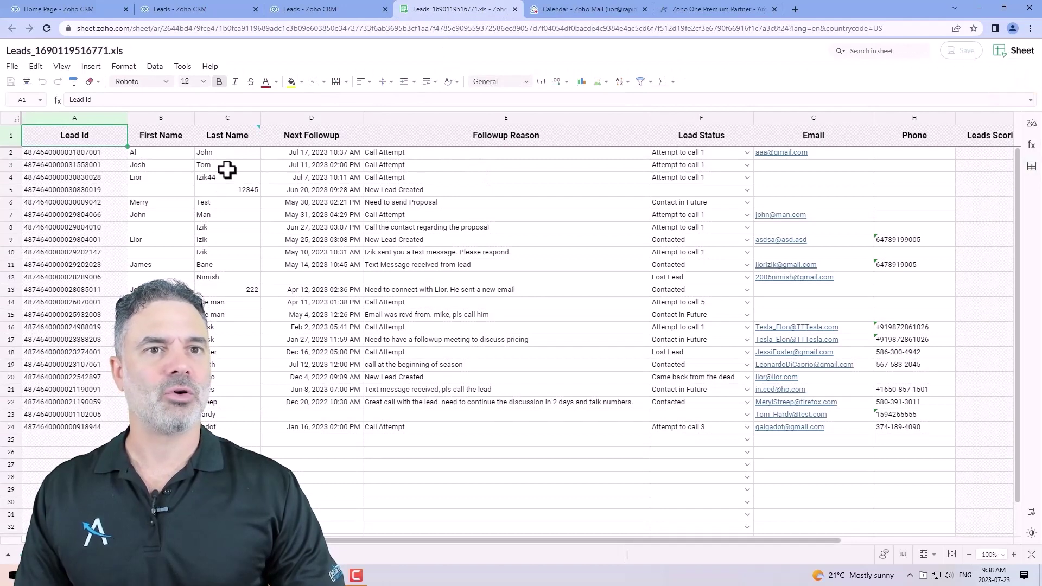
# - Change last name Tom to Tom1 in C3 and Izik44 to Izik4 in C4
pyautogui.doubleClick(226, 169)
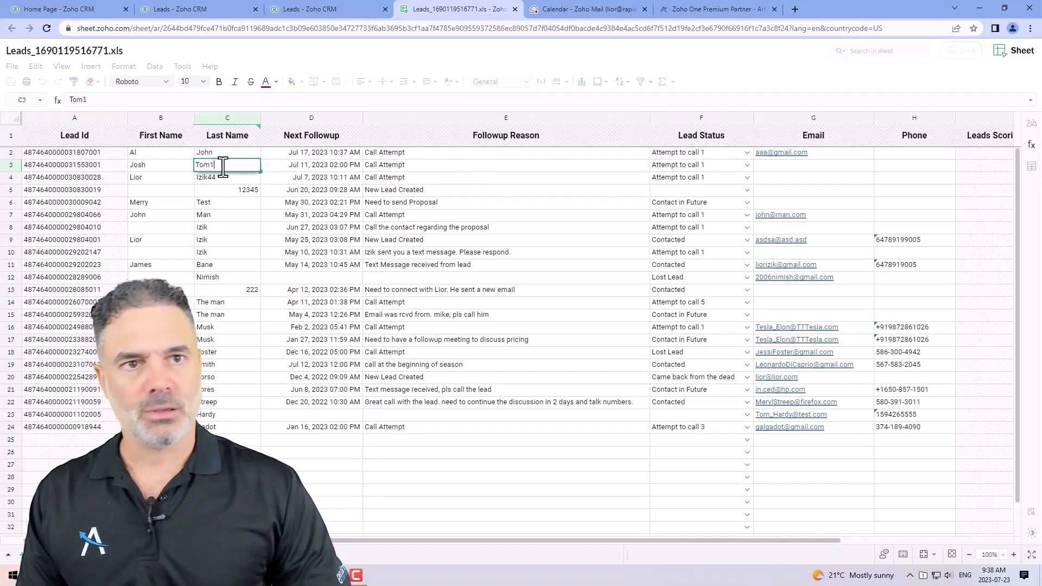
pyautogui.click(220, 176)
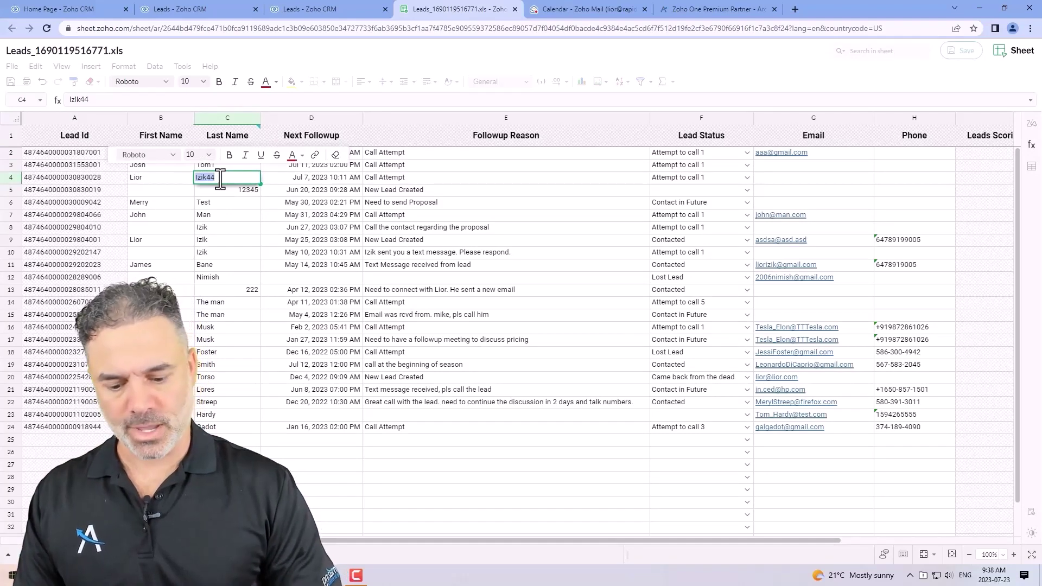
pyautogui.press('End')
pyautogui.press('BackSpace')
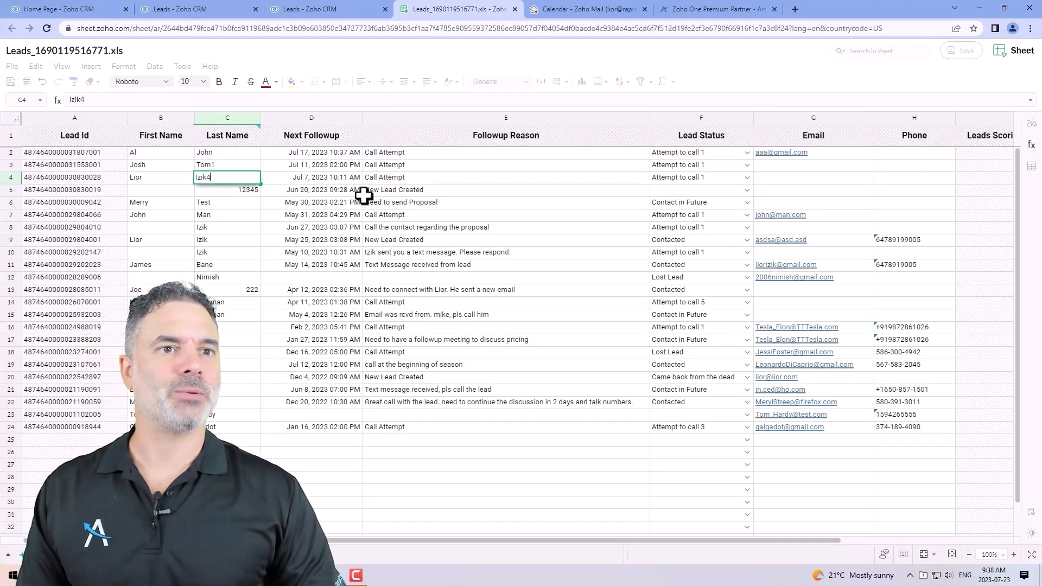
pyautogui.click(982, 81)
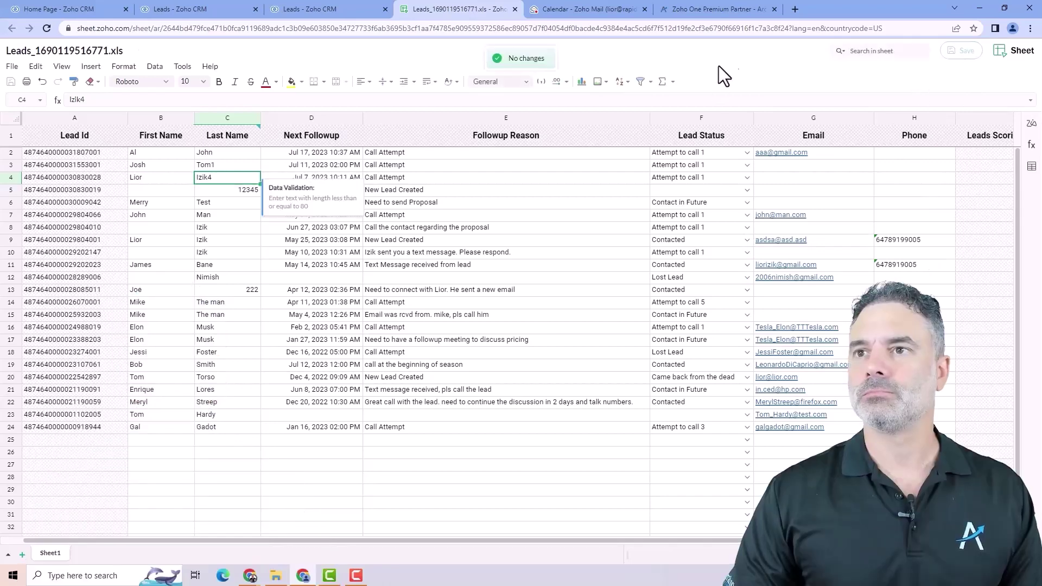
# - Reload the Leads list to show Josh Tom1 and Lior Izik4, then close the spreadsheet tab
pyautogui.click(336, 11)
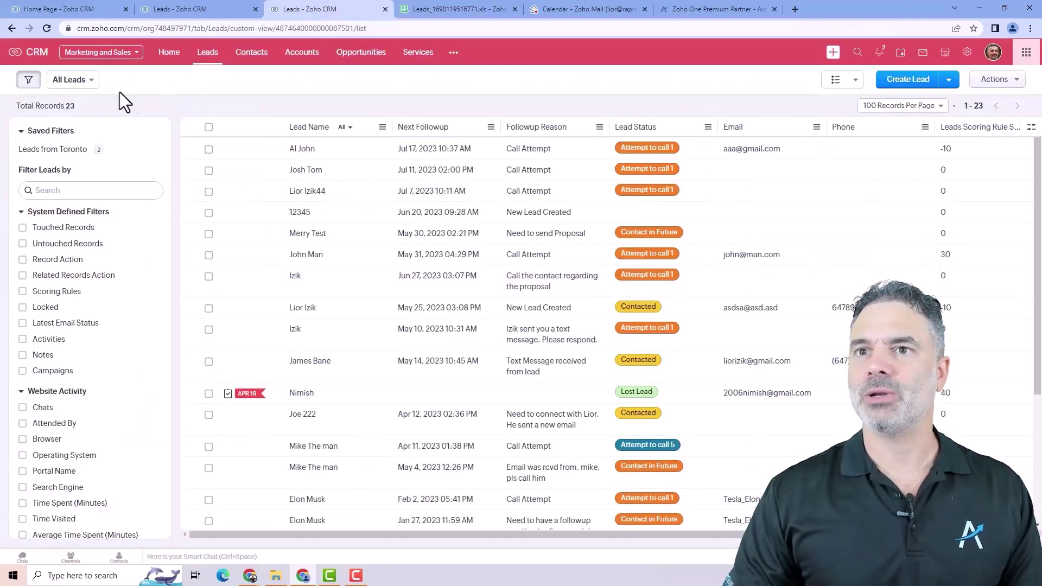
pyautogui.click(45, 28)
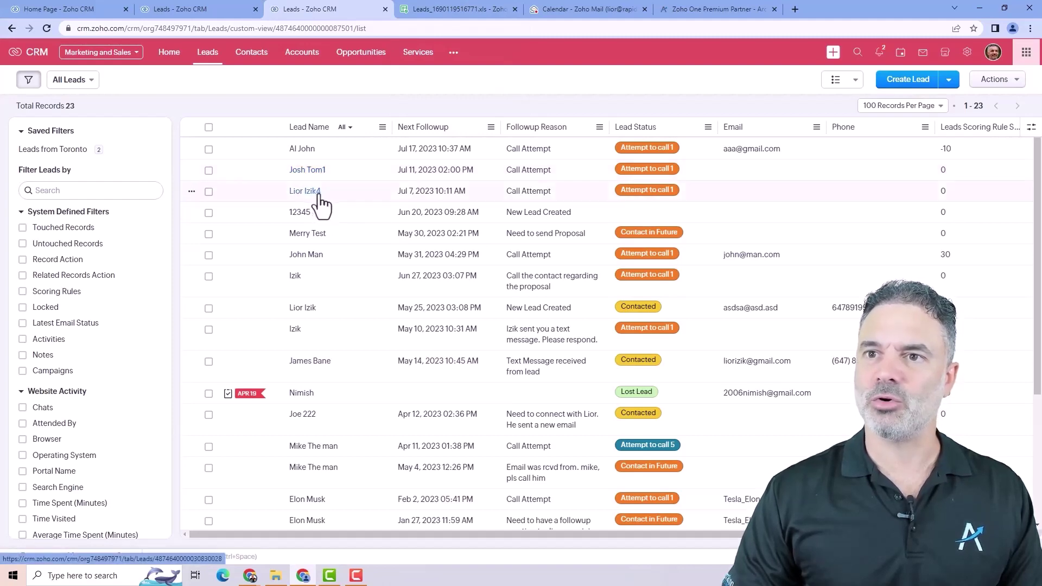
pyautogui.click(473, 14)
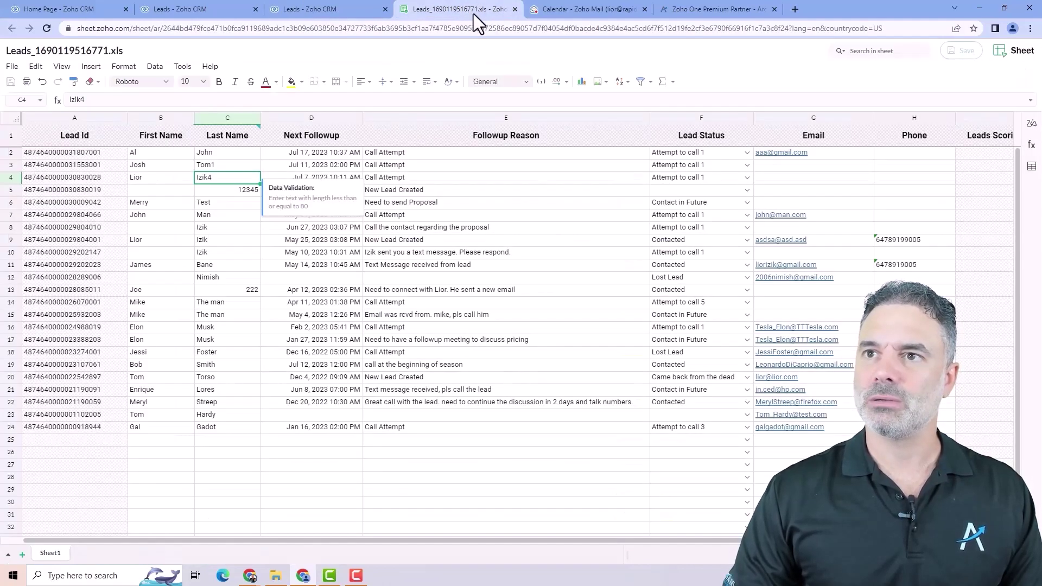
pyautogui.click(514, 9)
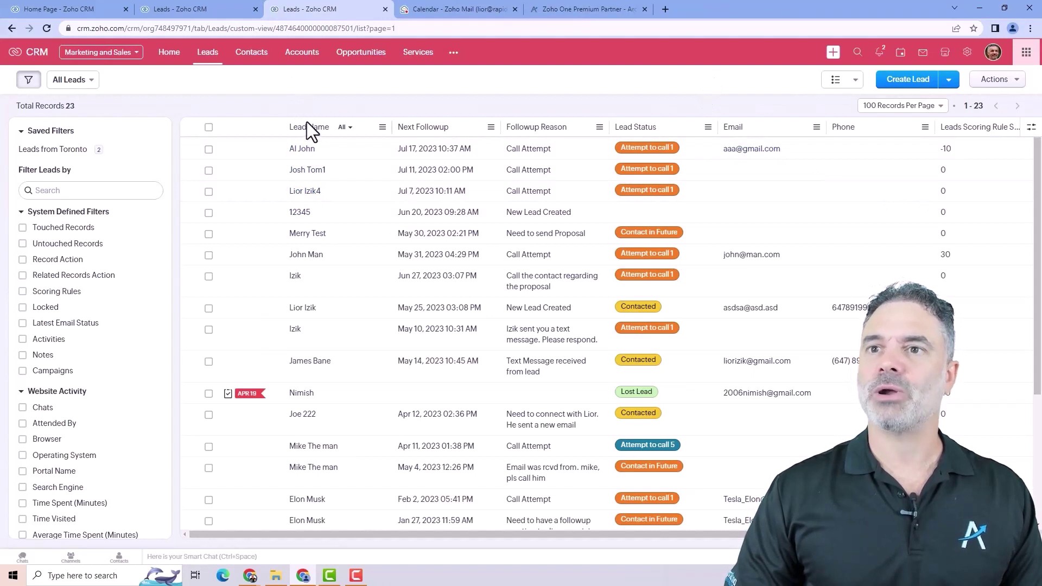
# - Sort All Leads by Lead Name descending, putting Tom Torso at the top
pyautogui.click(347, 128)
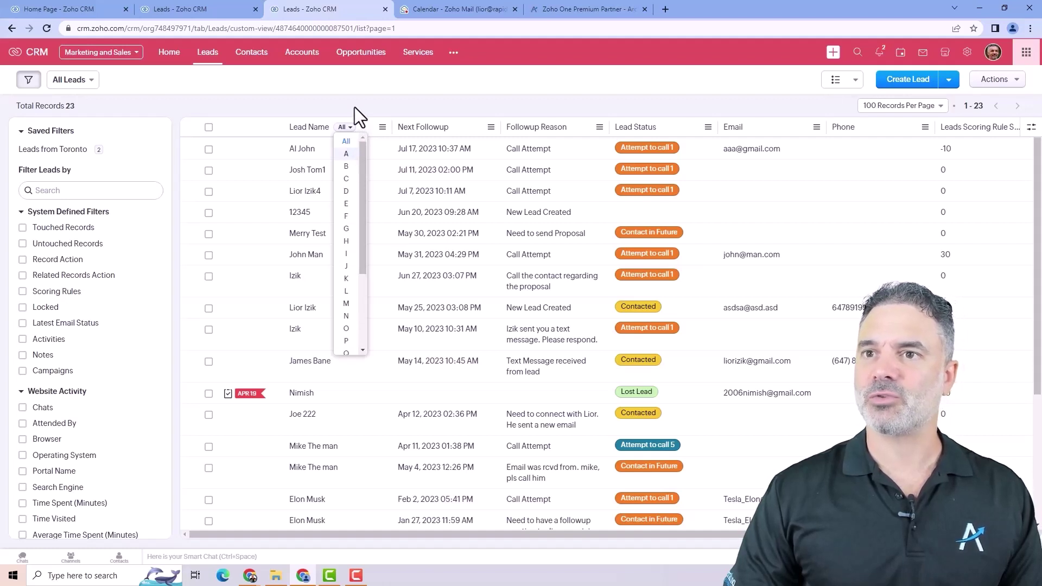
pyautogui.click(354, 106)
pyautogui.click(383, 128)
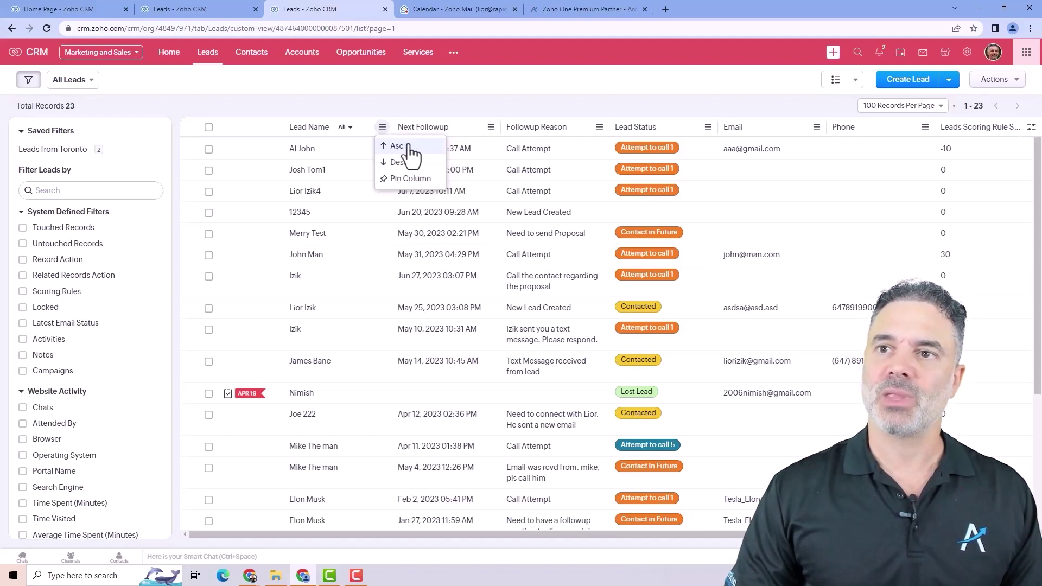
pyautogui.click(404, 148)
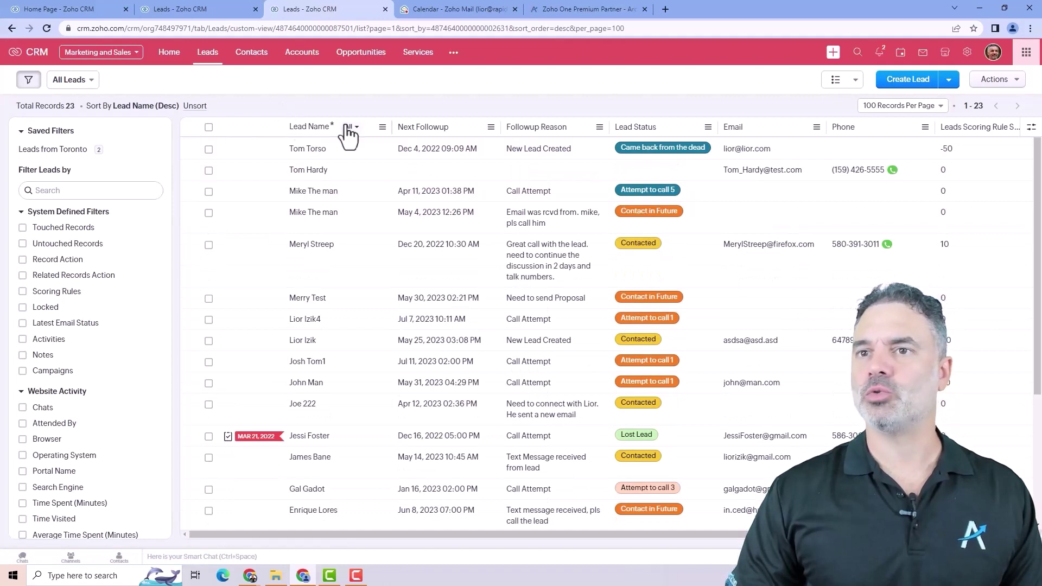
# - Deselect all 23 leads with the header checkbox, keeping the Lead Name descending sort
pyautogui.click(209, 128)
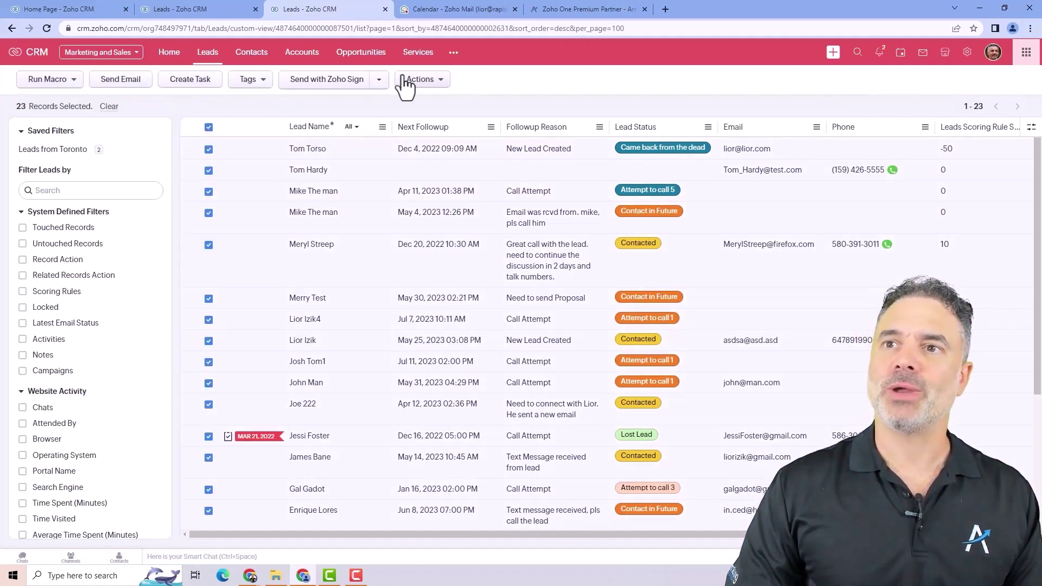
pyautogui.click(212, 128)
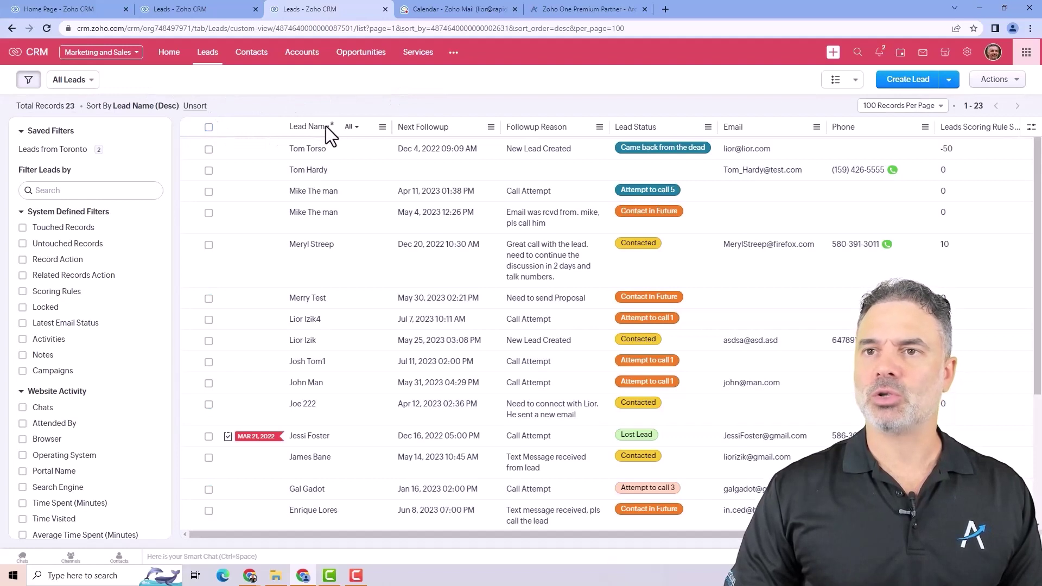
pyautogui.click(383, 127)
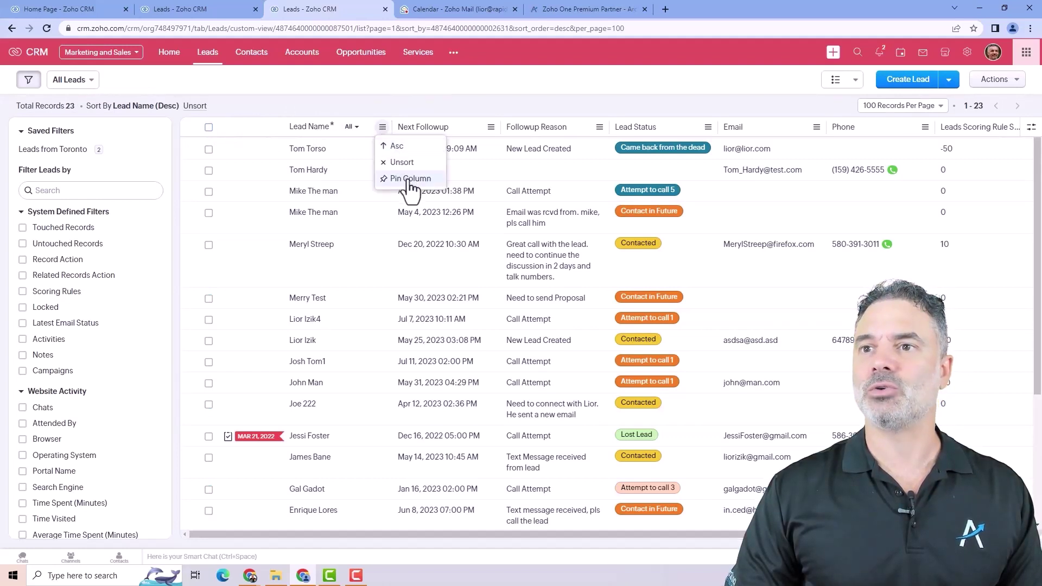
pyautogui.click(381, 102)
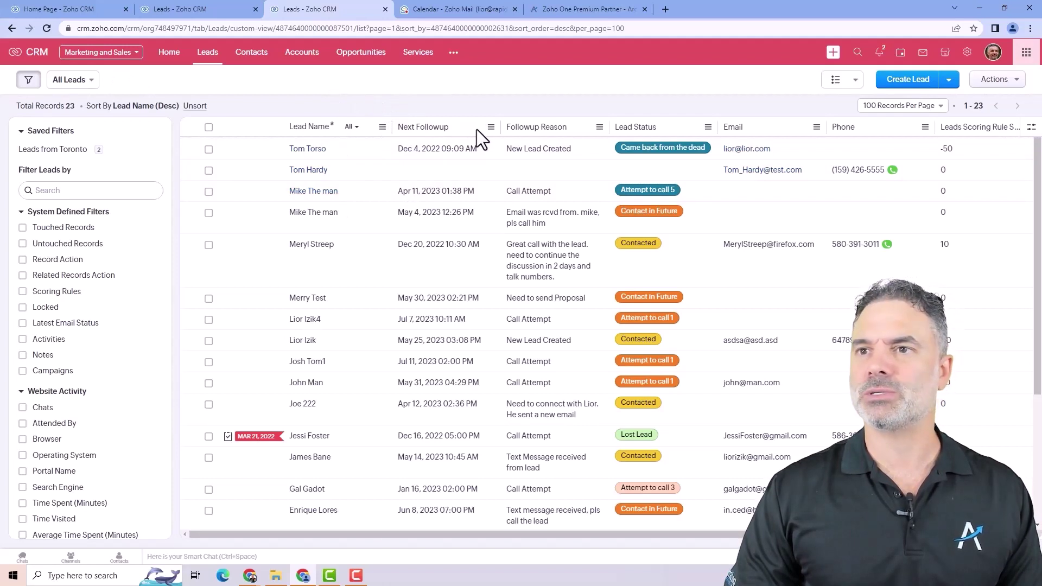
pyautogui.click(490, 128)
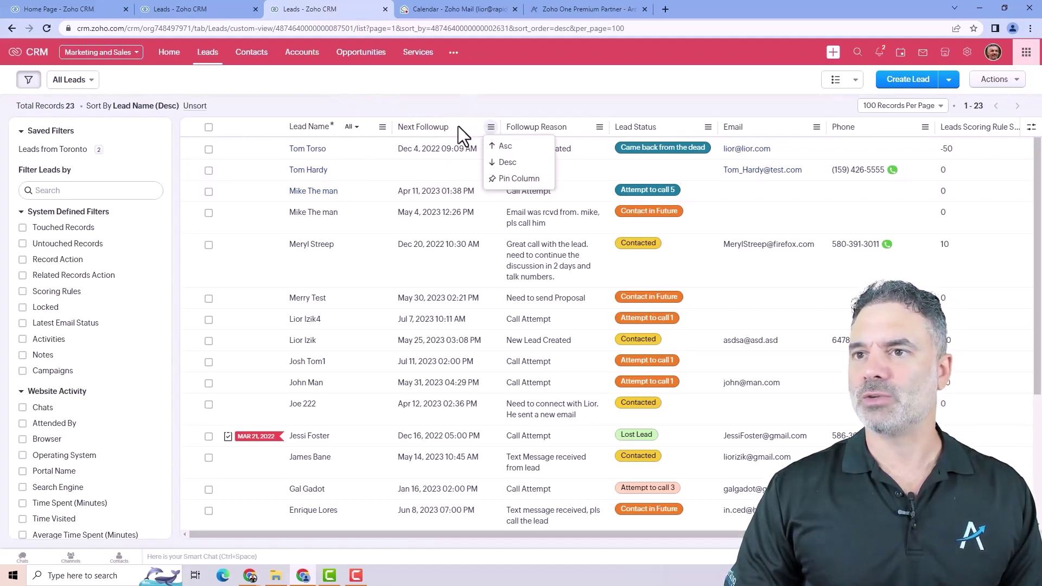
pyautogui.click(600, 100)
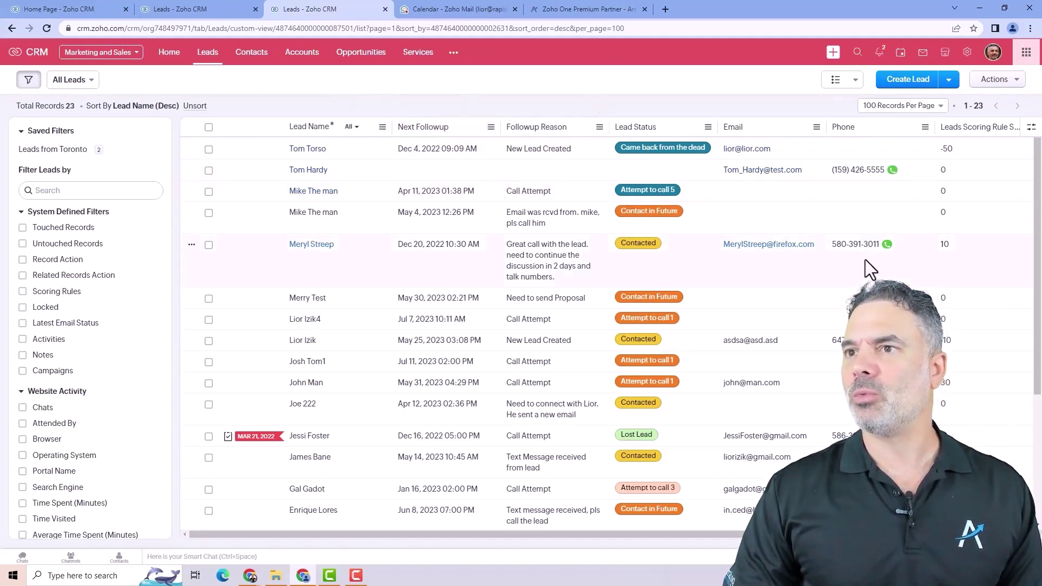
pyautogui.hscroll(1, 705, 296)
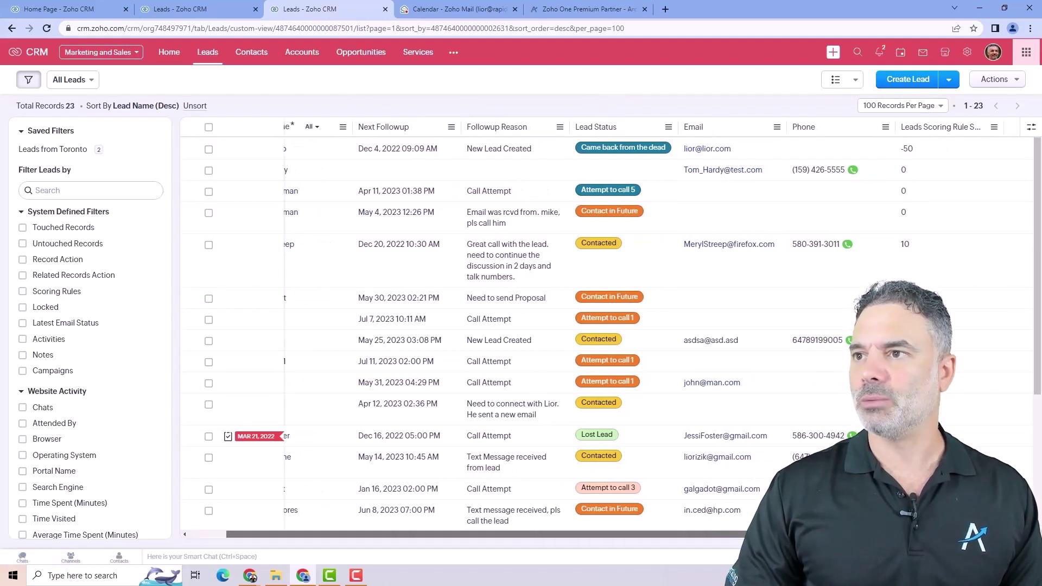
pyautogui.hscroll(-1, 705, 296)
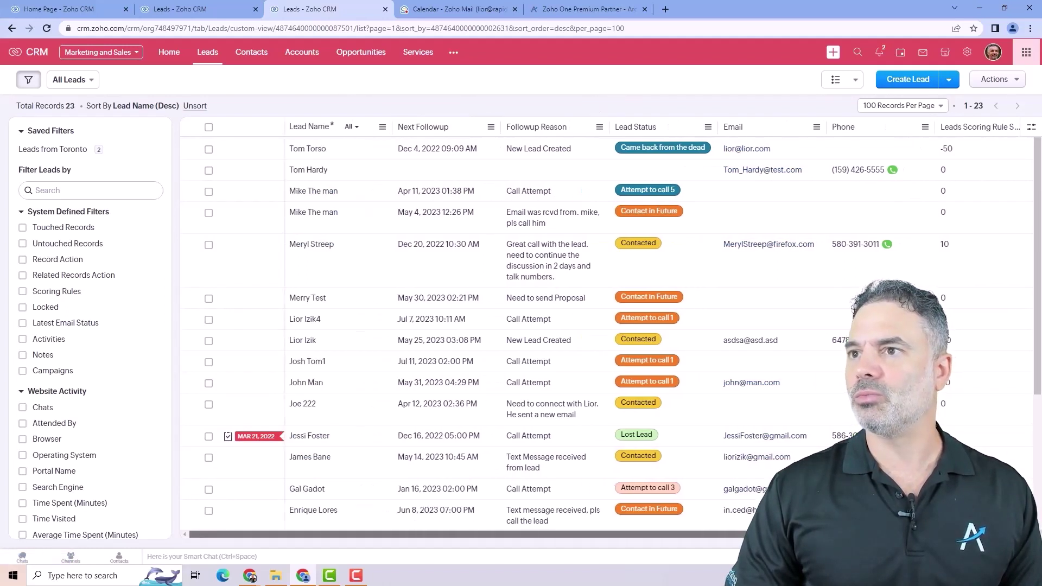
# - Add the Created Time column to the Leads list via Manage Columns
pyautogui.click(1032, 129)
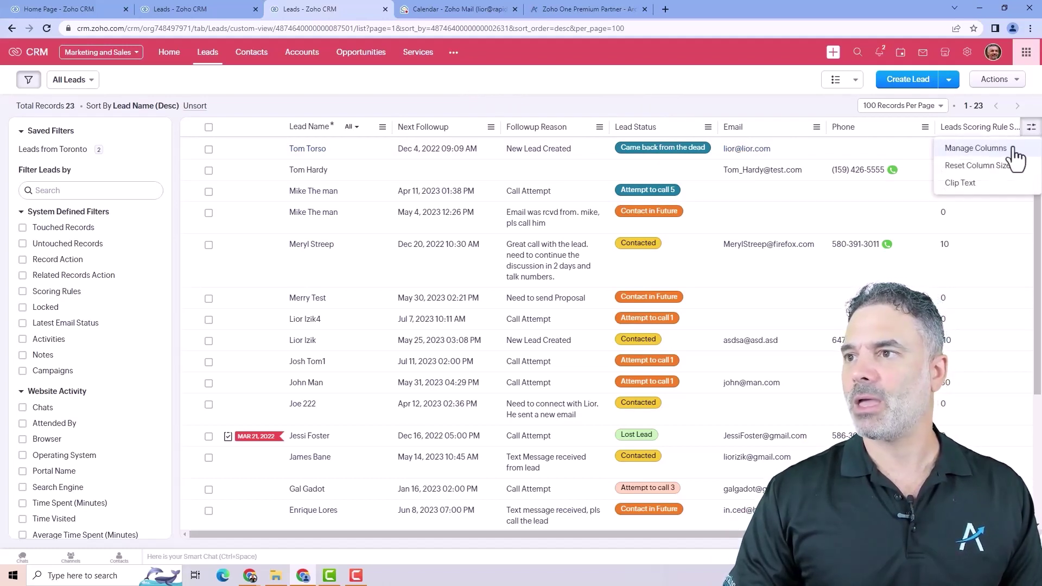
pyautogui.click(987, 149)
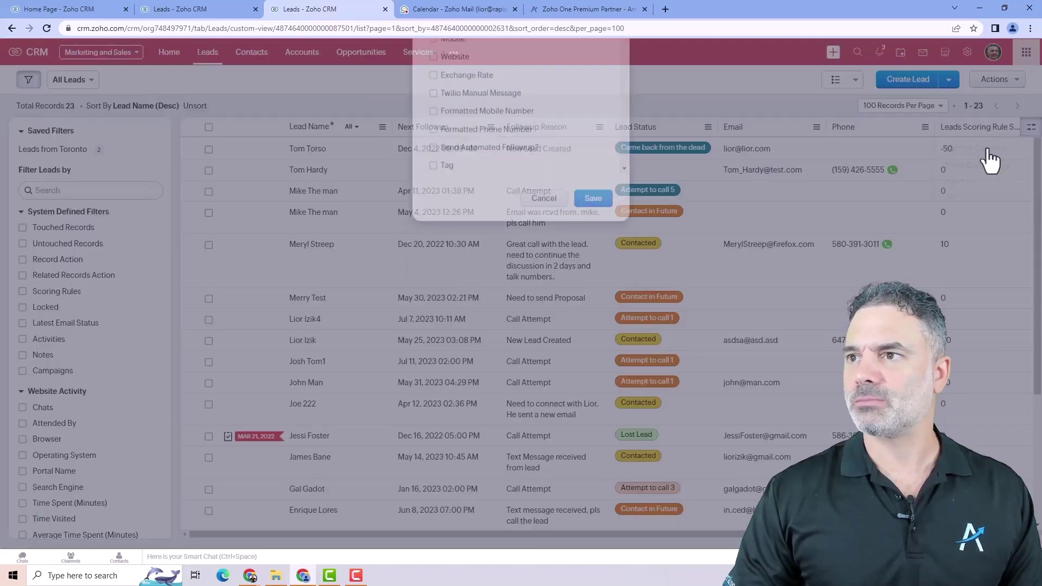
pyautogui.write('cres\\')
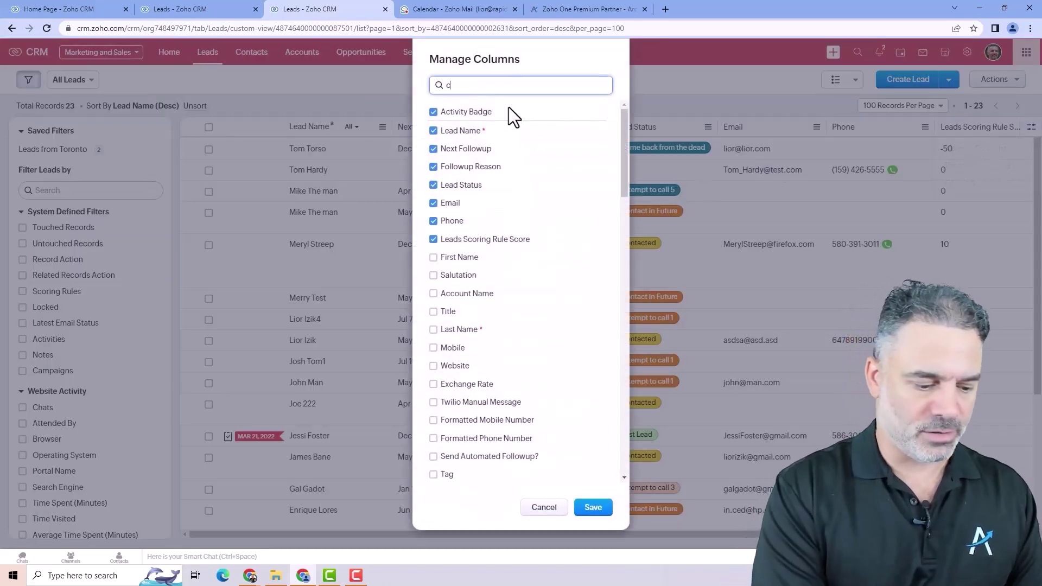
pyautogui.press('BackSpace')
pyautogui.press('BackSpace')
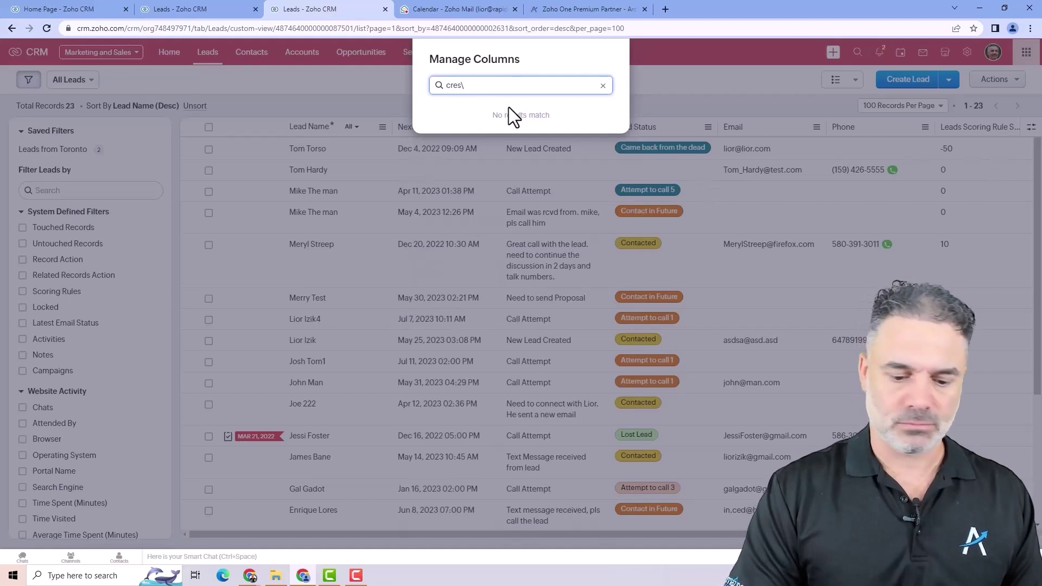
pyautogui.click(465, 114)
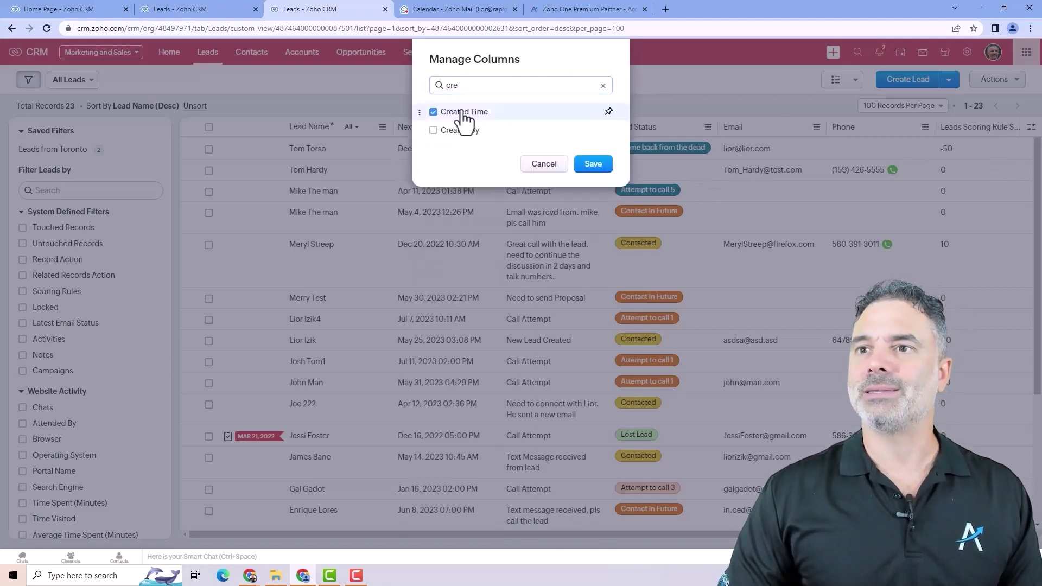
pyautogui.click(600, 163)
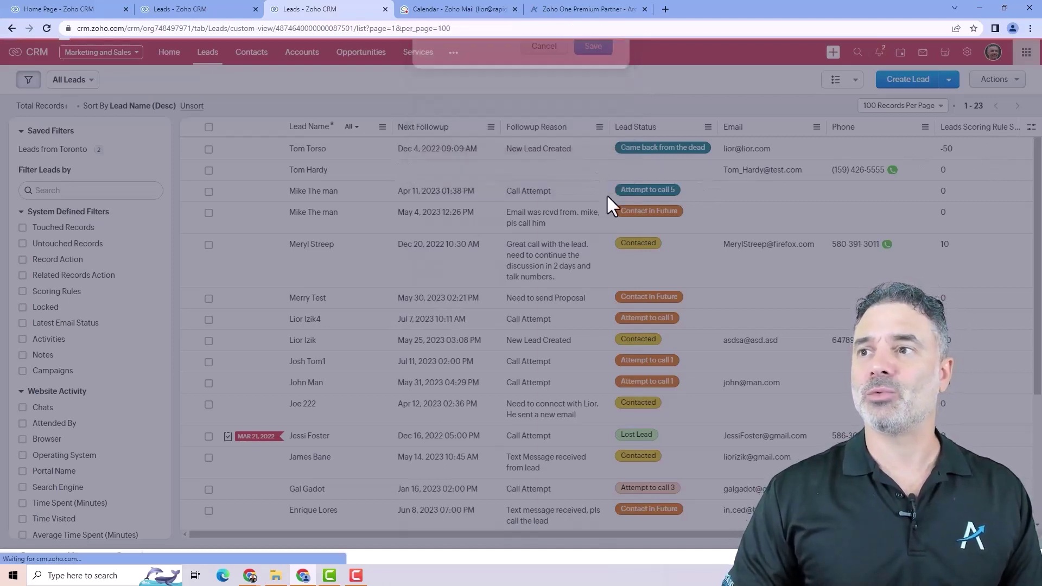
pyautogui.hscroll(3, 647, 331)
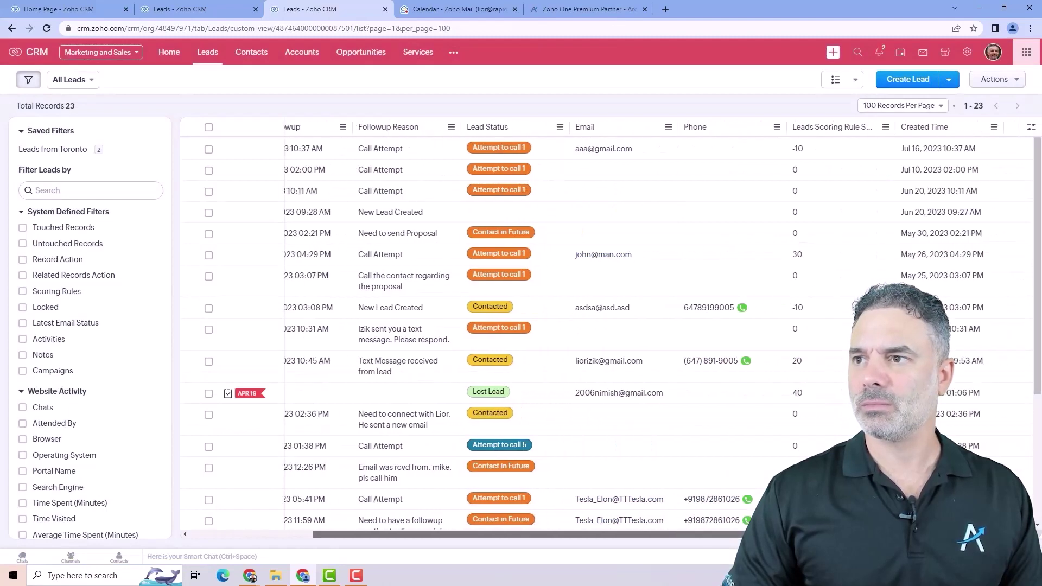
pyautogui.click(993, 127)
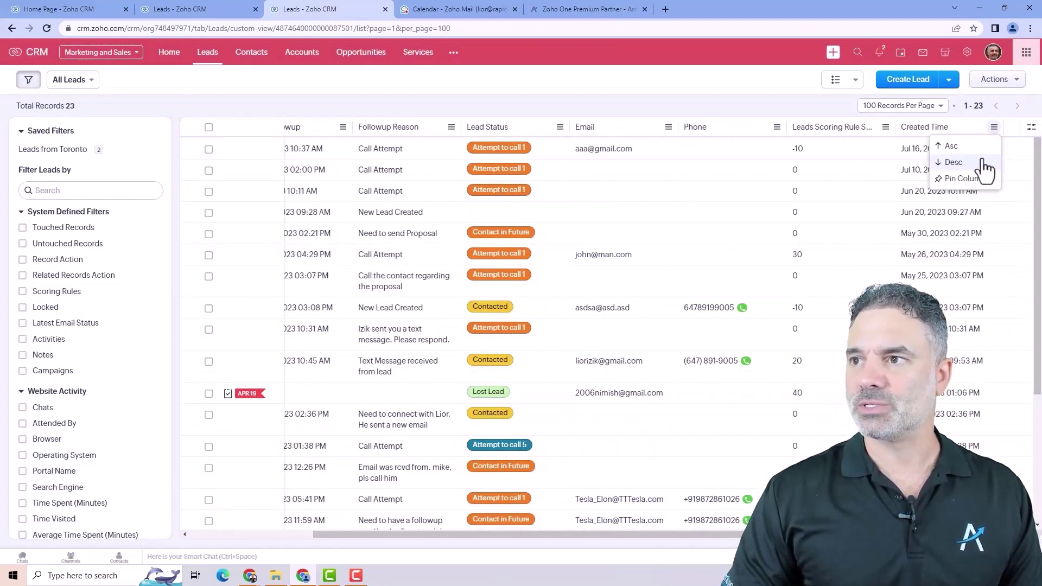
pyautogui.click(981, 161)
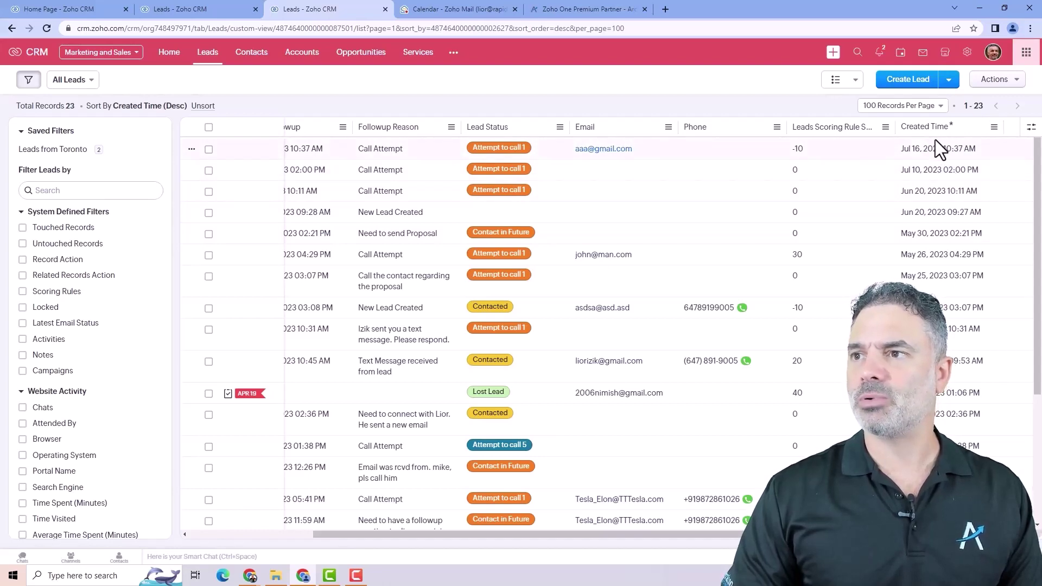
pyautogui.scroll(-4, 992, 421)
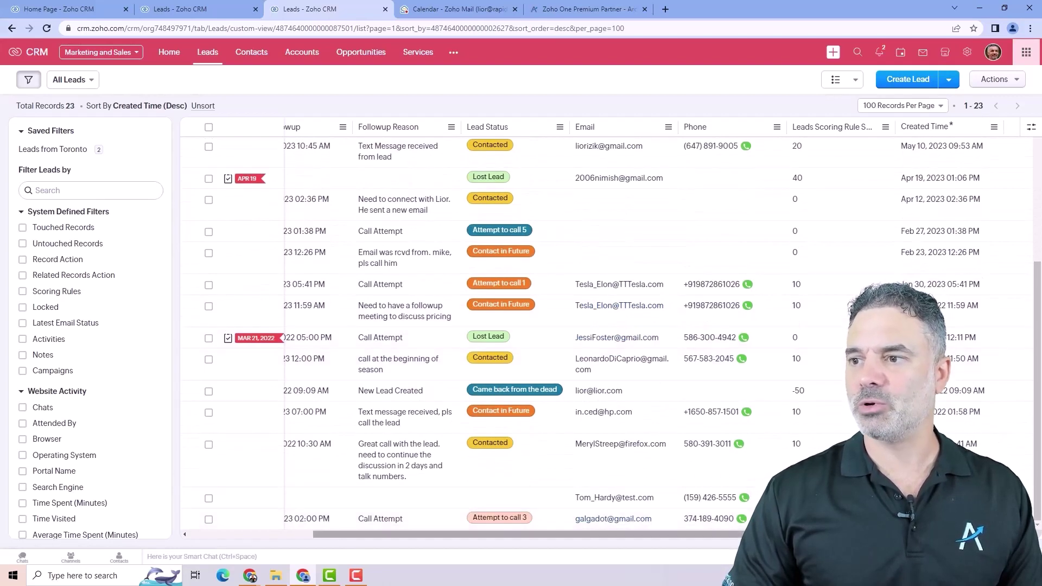
pyautogui.moveTo(862, 535); pyautogui.dragTo(737, 523)
pyautogui.scroll(4, 599, 291)
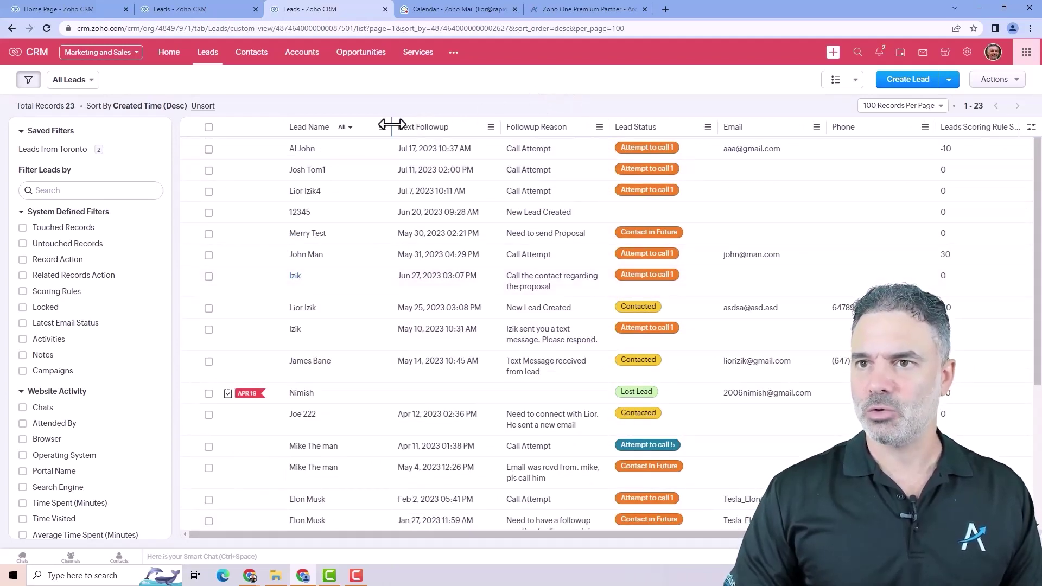
pyautogui.moveTo(391, 126)
pyautogui.mouseDown()
pyautogui.moveTo(454, 124)
pyautogui.moveTo(386, 126)
pyautogui.mouseUp()
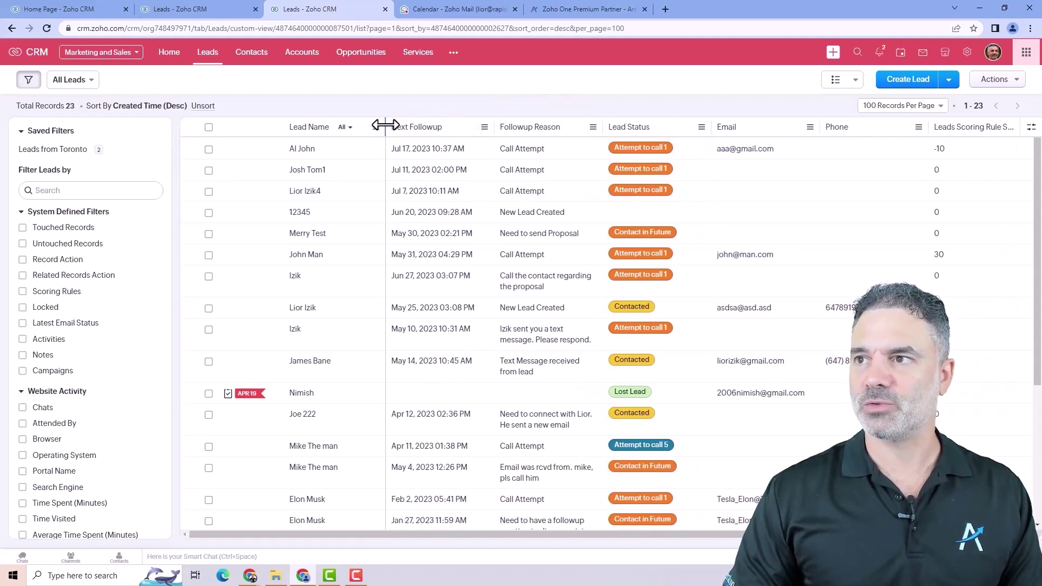
pyautogui.click(923, 108)
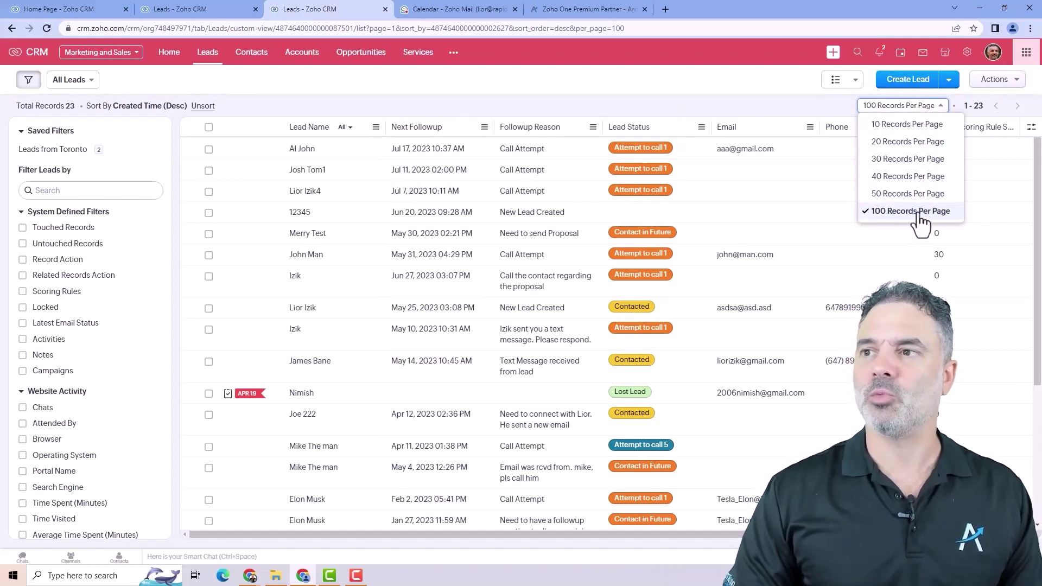
pyautogui.click(1023, 113)
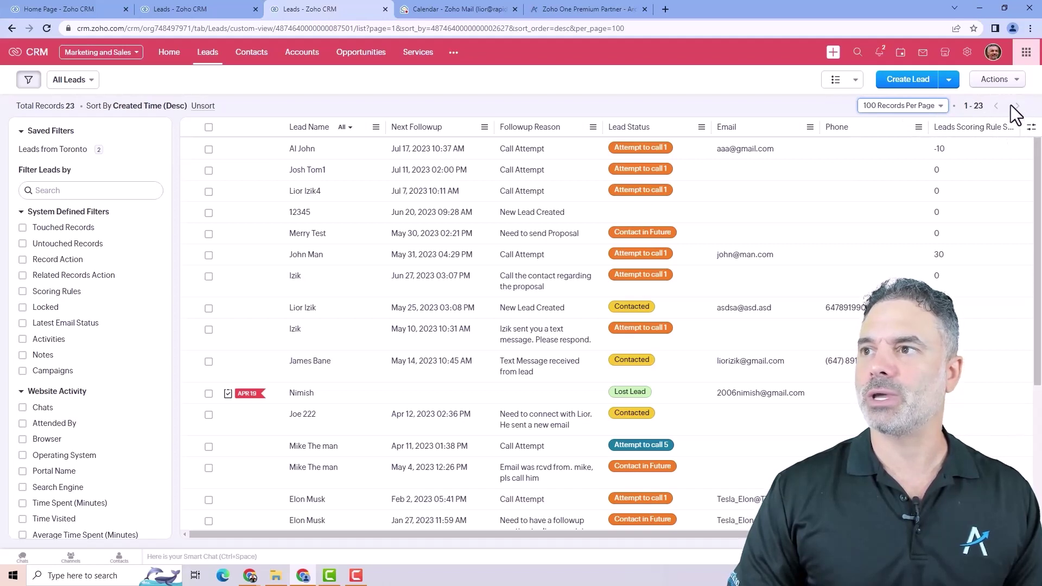
pyautogui.click(208, 150)
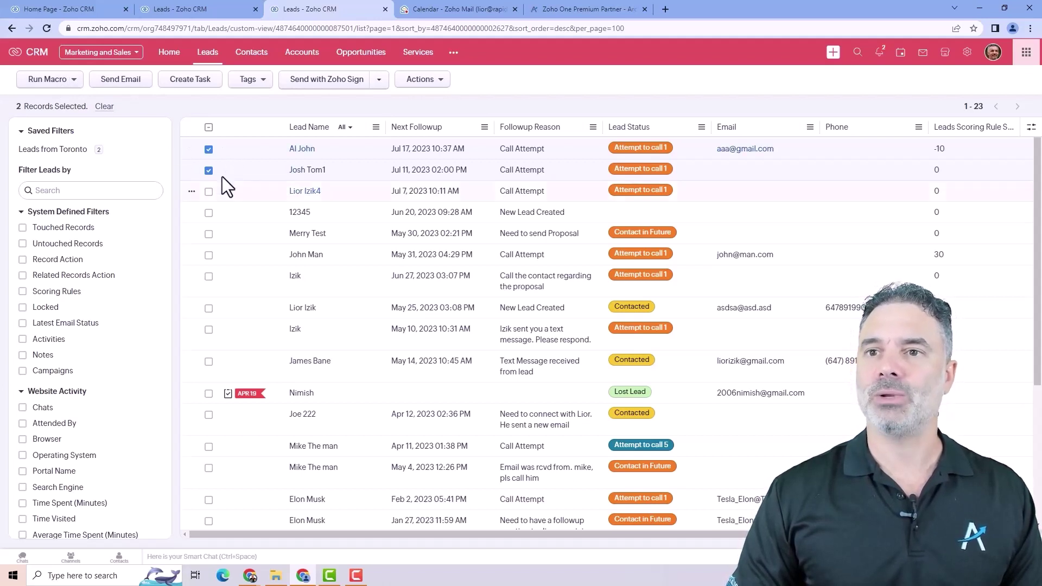
# - Look through the Run Macro and Actions options for the selected leads without running anything
pyautogui.click(60, 80)
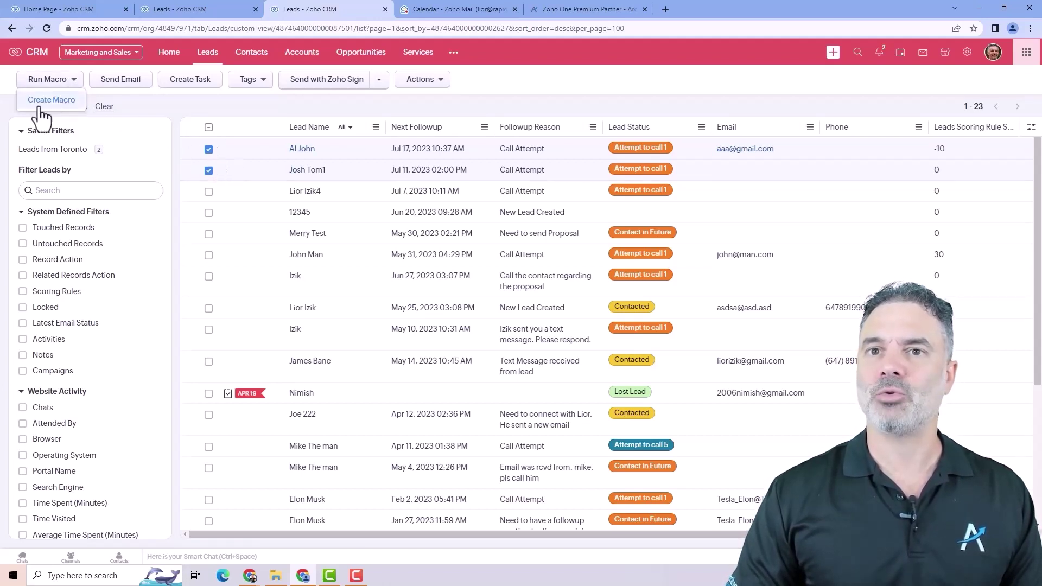
pyautogui.click(158, 100)
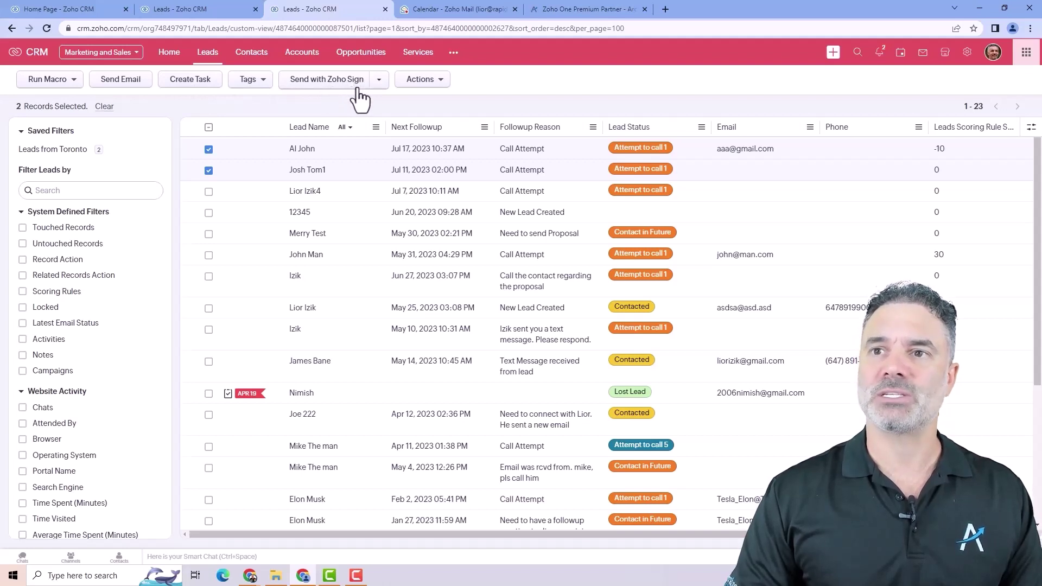
pyautogui.click(435, 80)
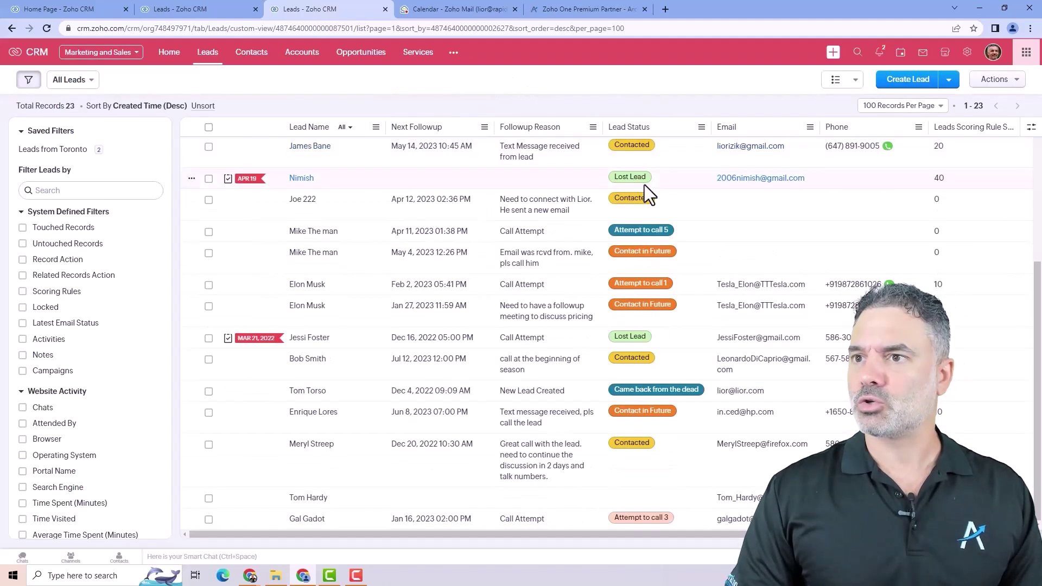
# - Scroll the newest-first Leads list and open the top lead's record
pyautogui.scroll(1, 644, 185)
pyautogui.scroll(3, 644, 185)
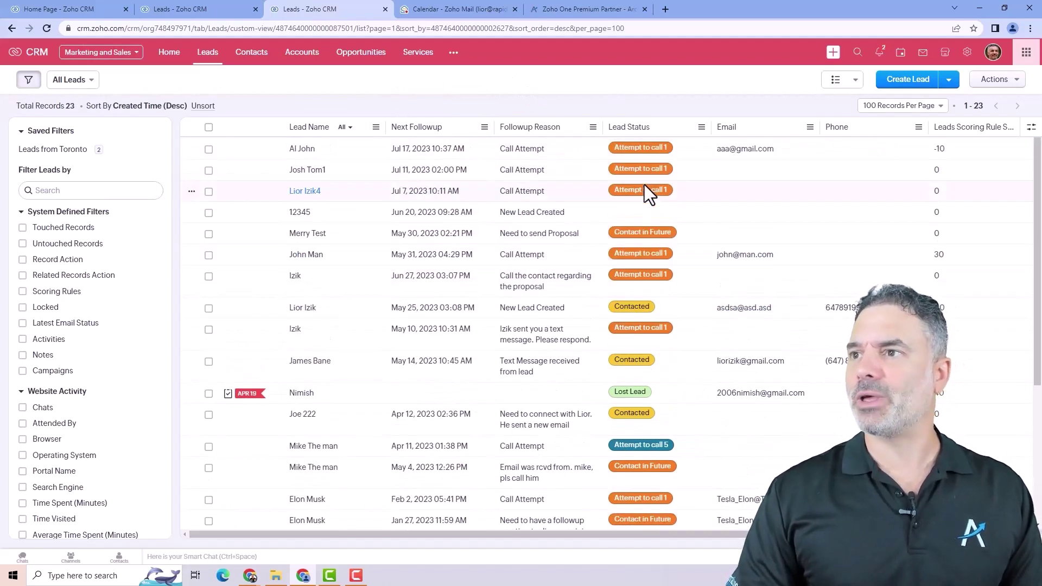
pyautogui.scroll(-3, 643, 184)
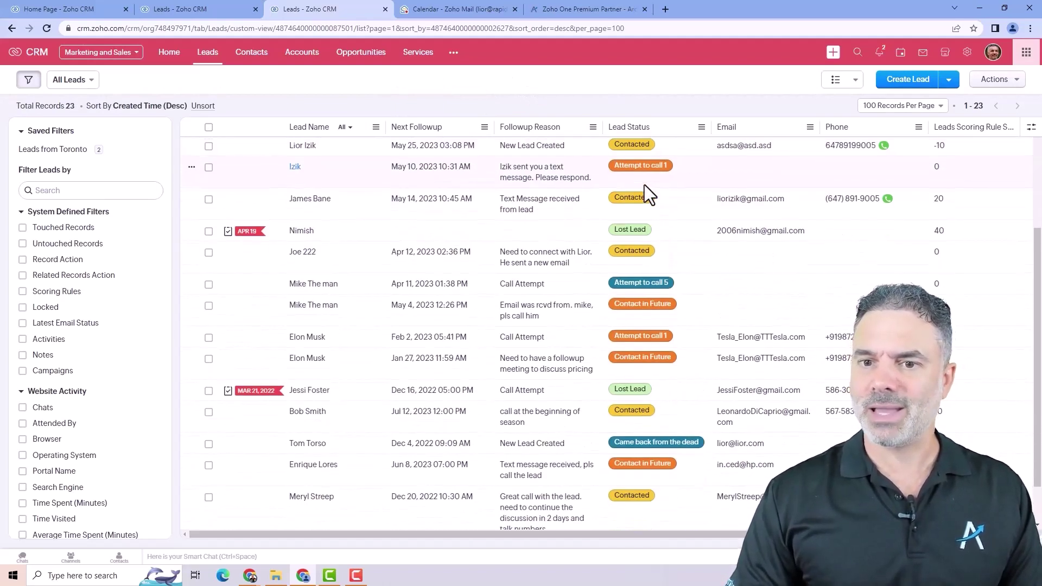
pyautogui.scroll(3, 643, 185)
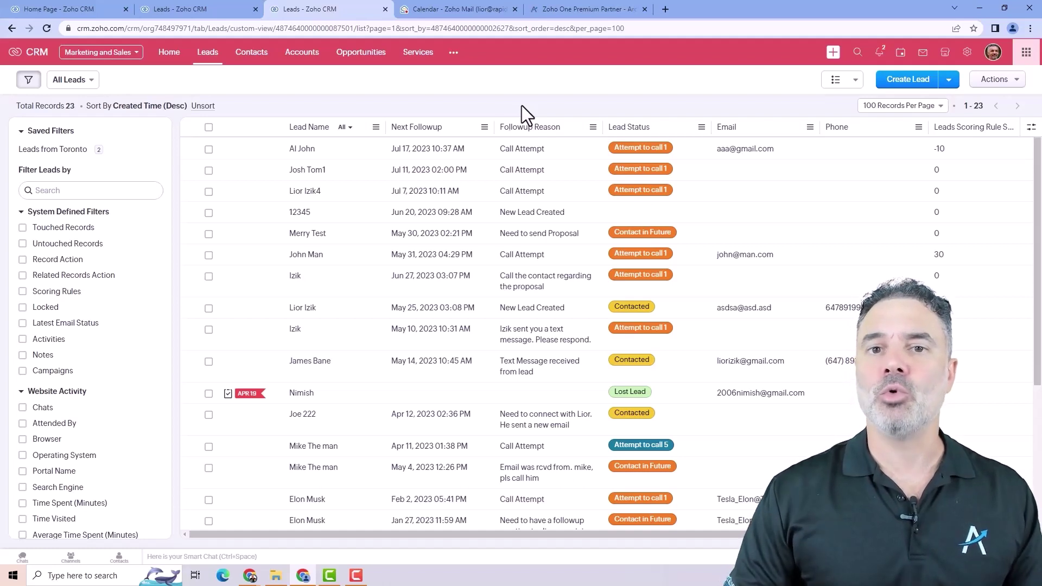
pyautogui.click(275, 148)
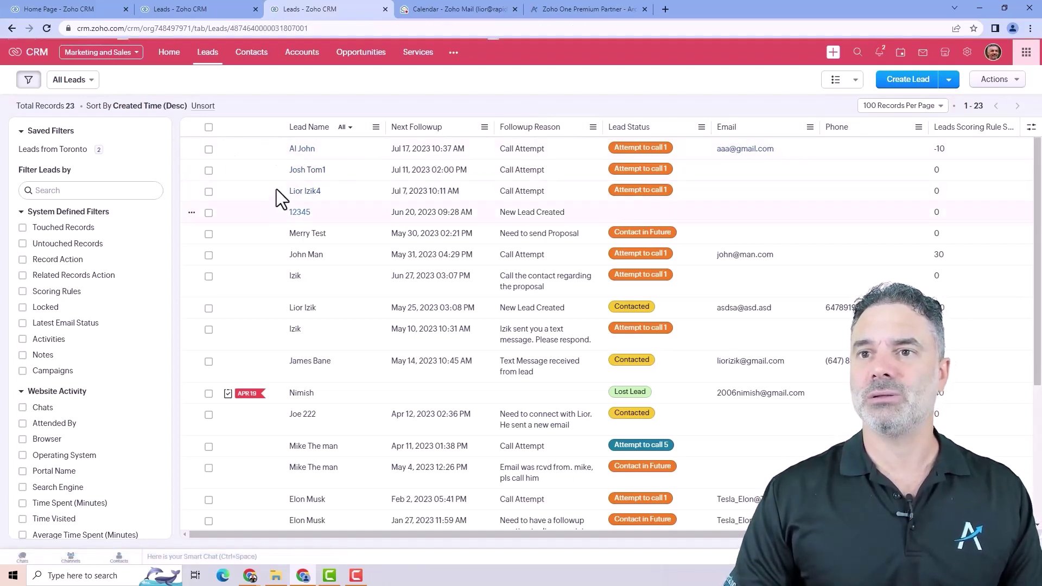